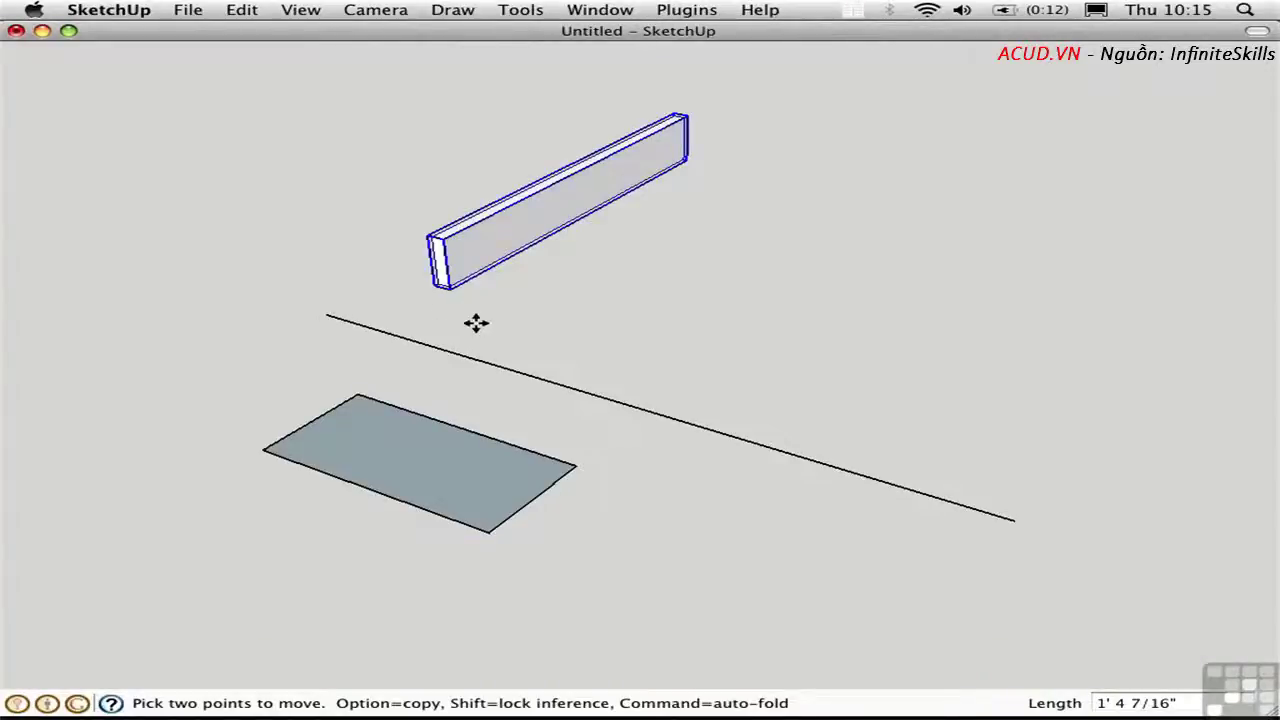
Move the selected board about 2' 9 9/16" across the ground, and move it back, setting the return distance to 2' and finally 1'8.
left_click(466, 314)
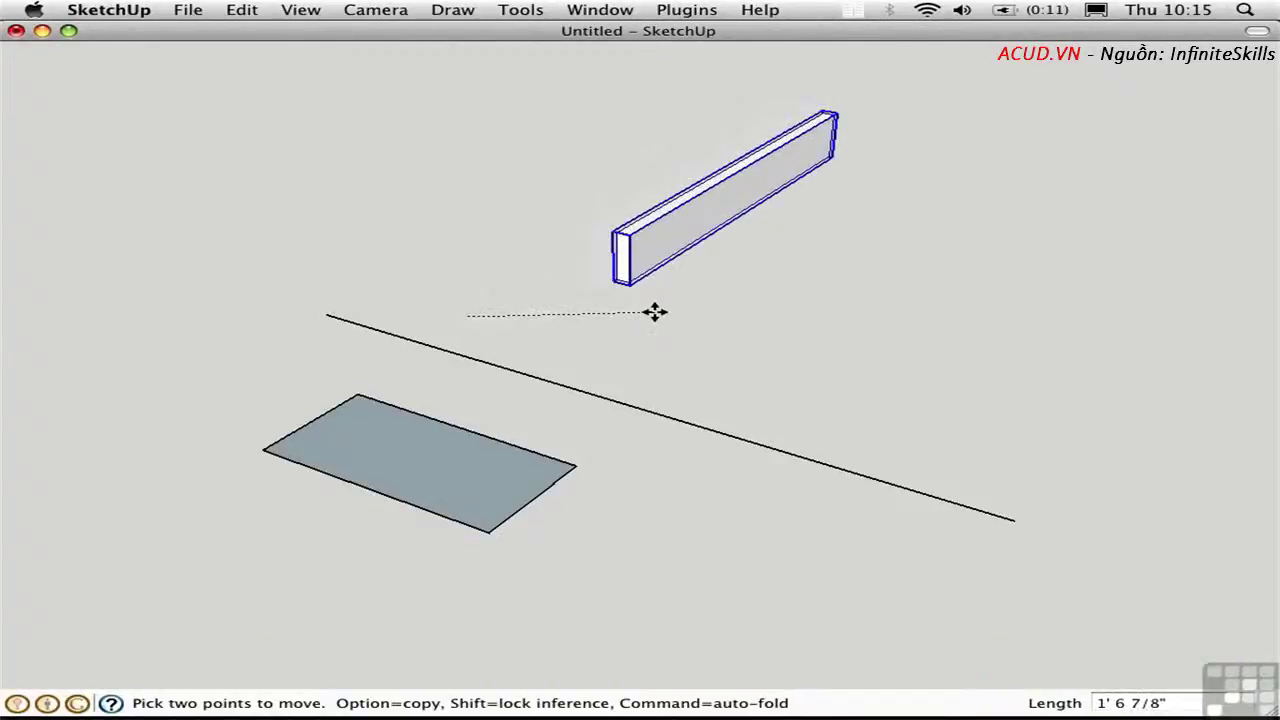
left_click(804, 339)
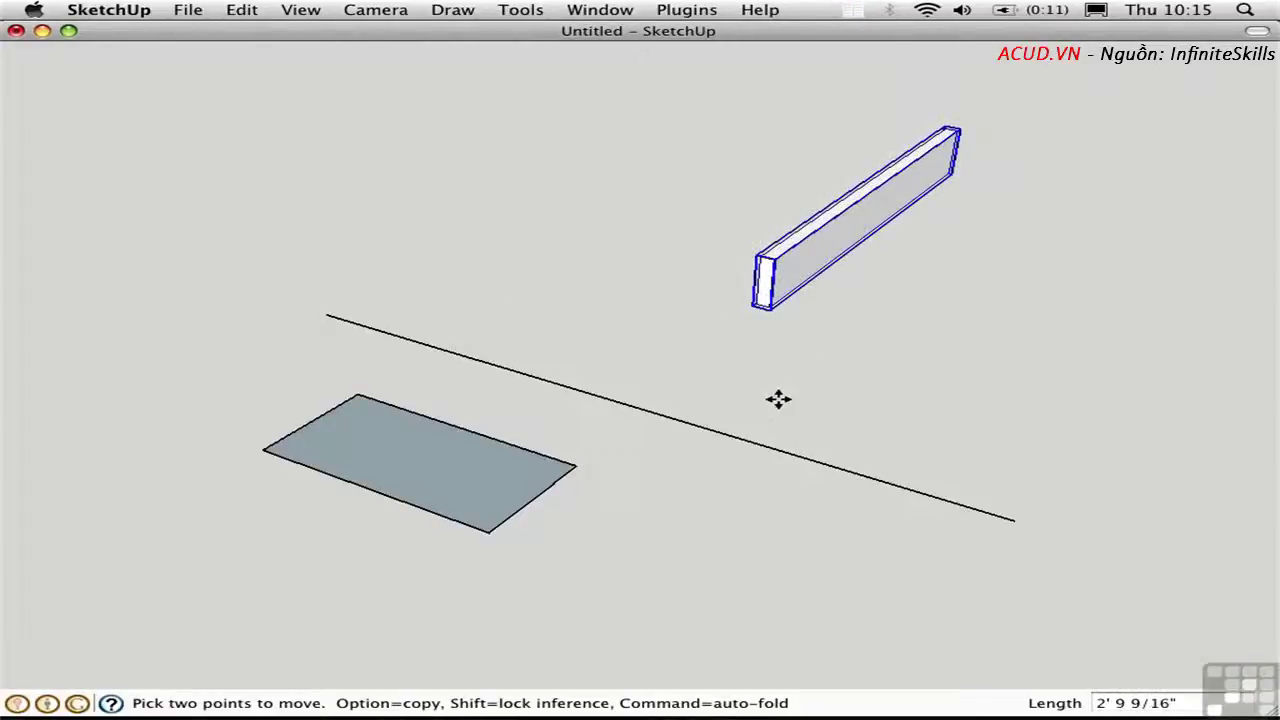
left_click(748, 357)
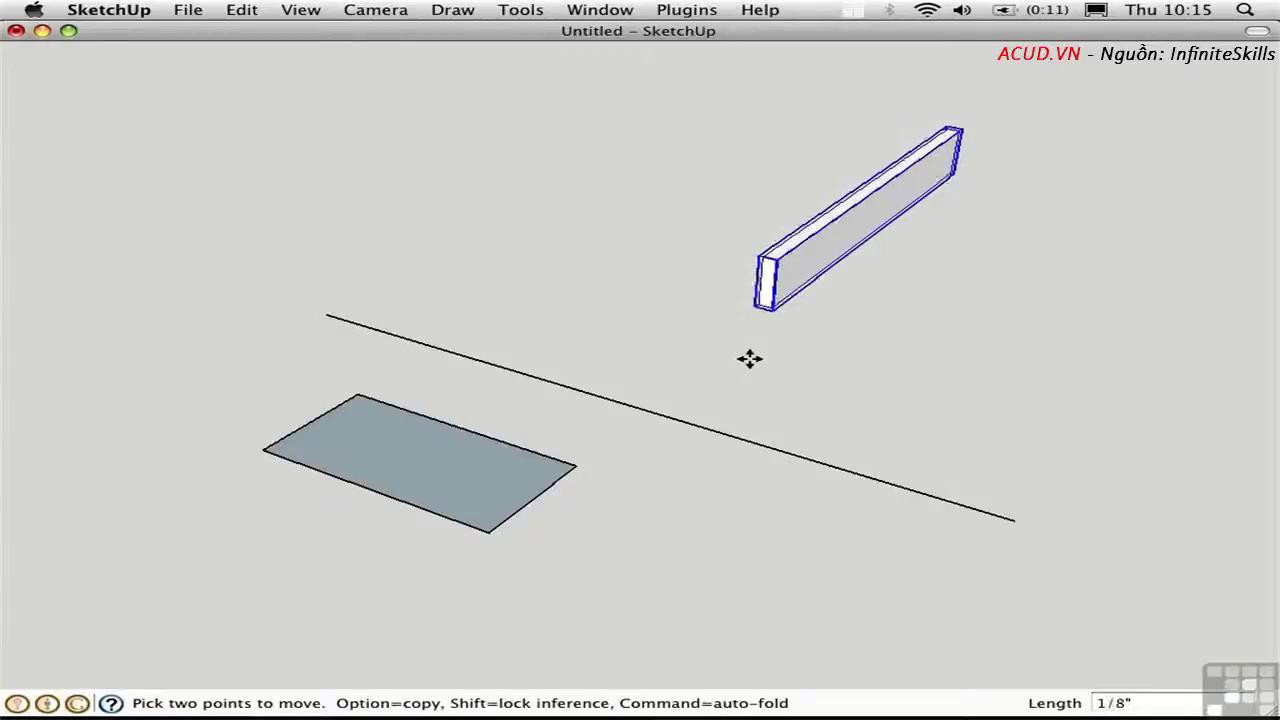
left_click(518, 294)
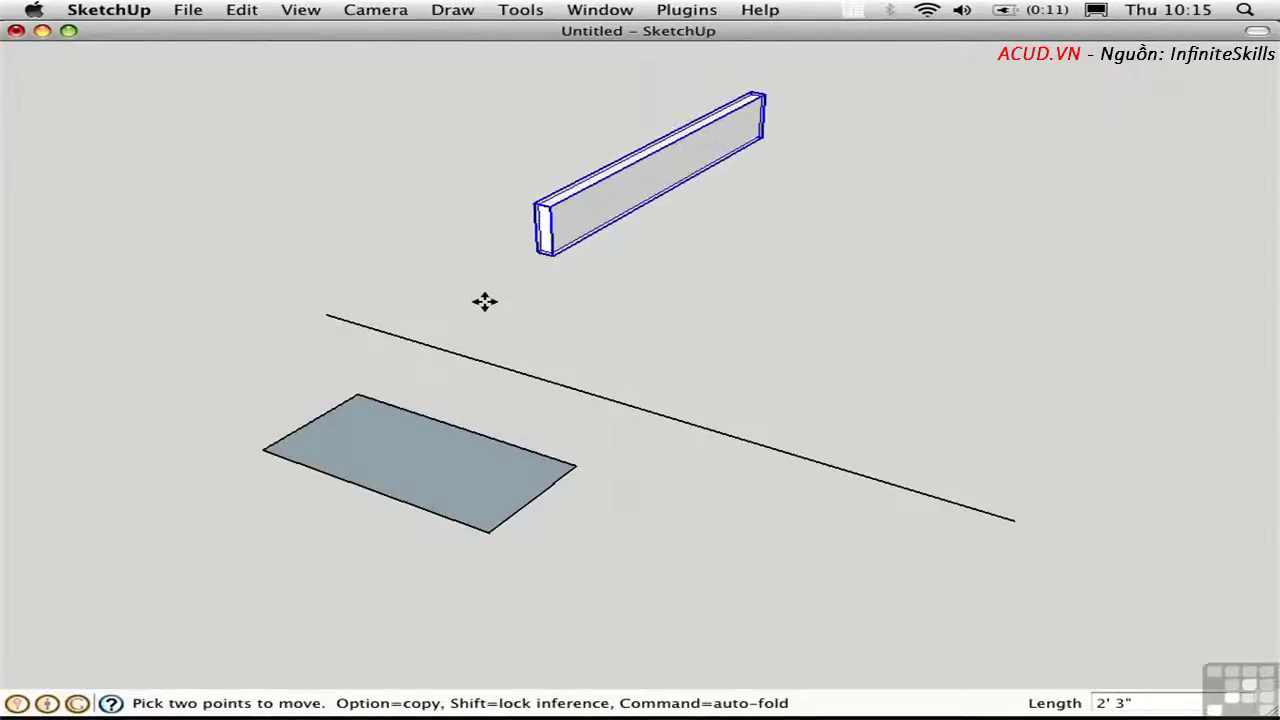
key("Return")
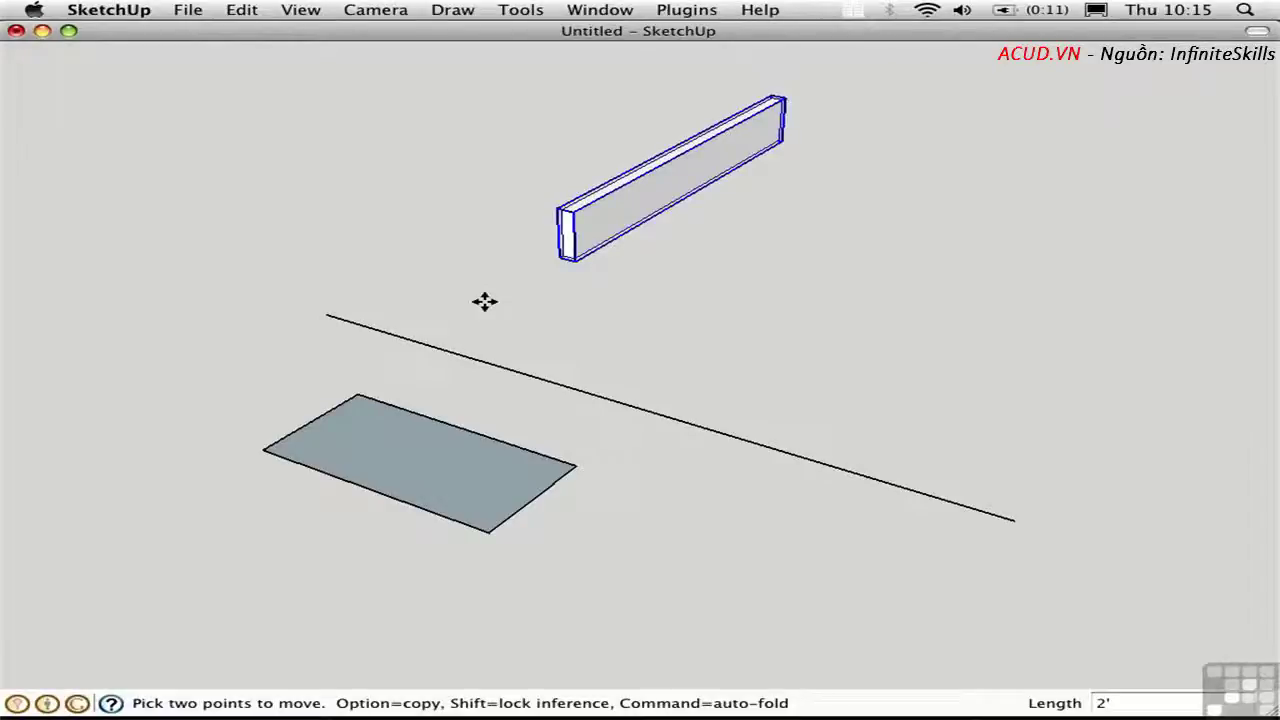
key("Return")
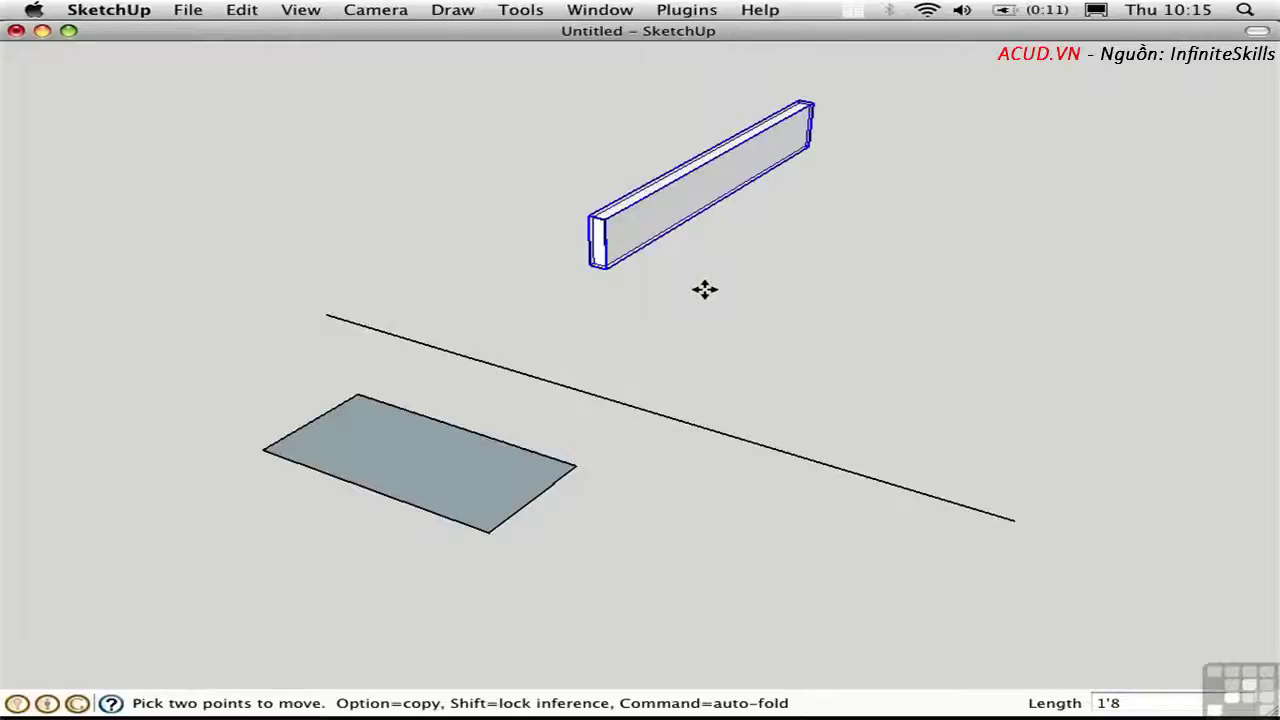
key("space")
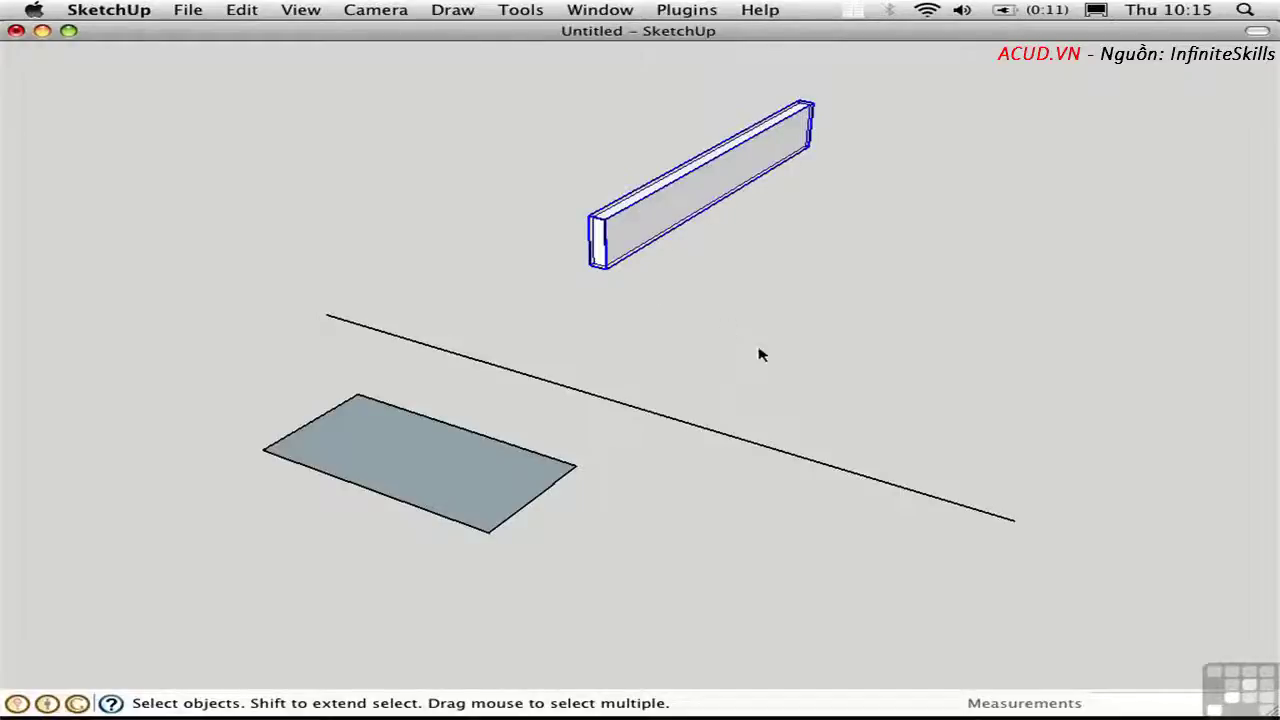
Move the board 2' along the red axis and back again by the rectangle's rear edge, using that edge's corners as reference points.
key("m")
left_click(580, 305)
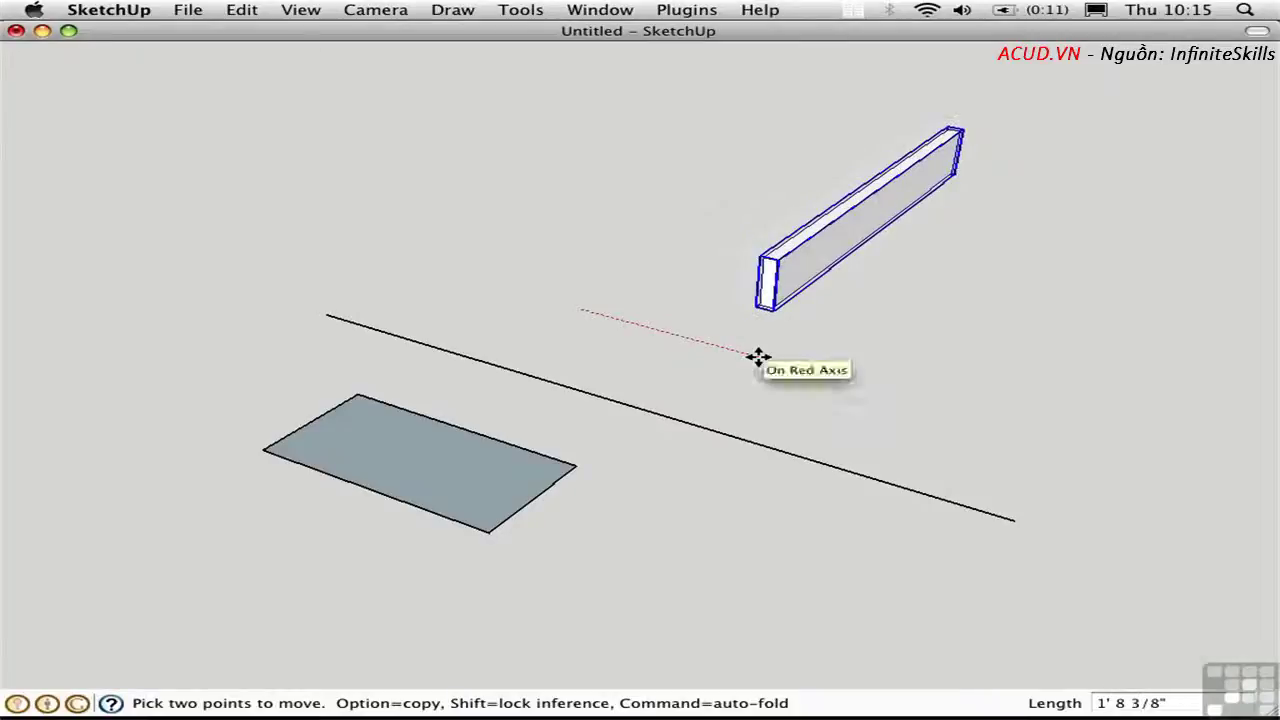
type("2")
key("Return")
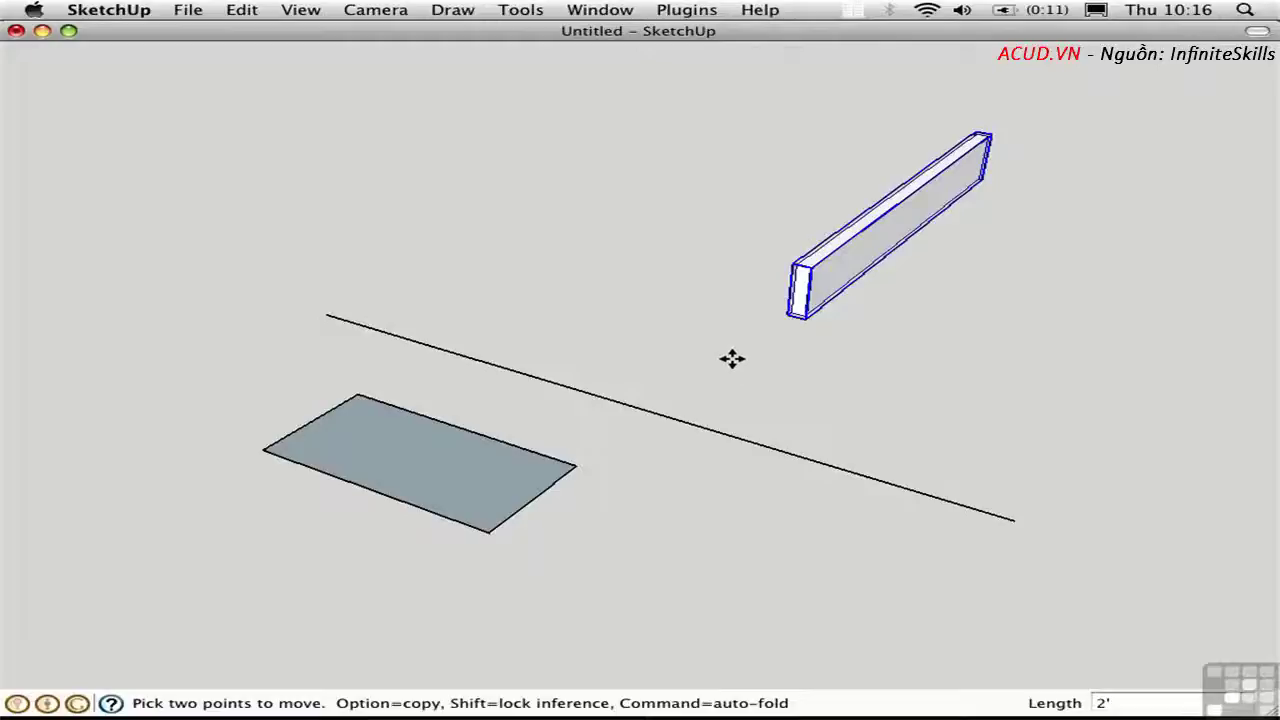
left_click(576, 465)
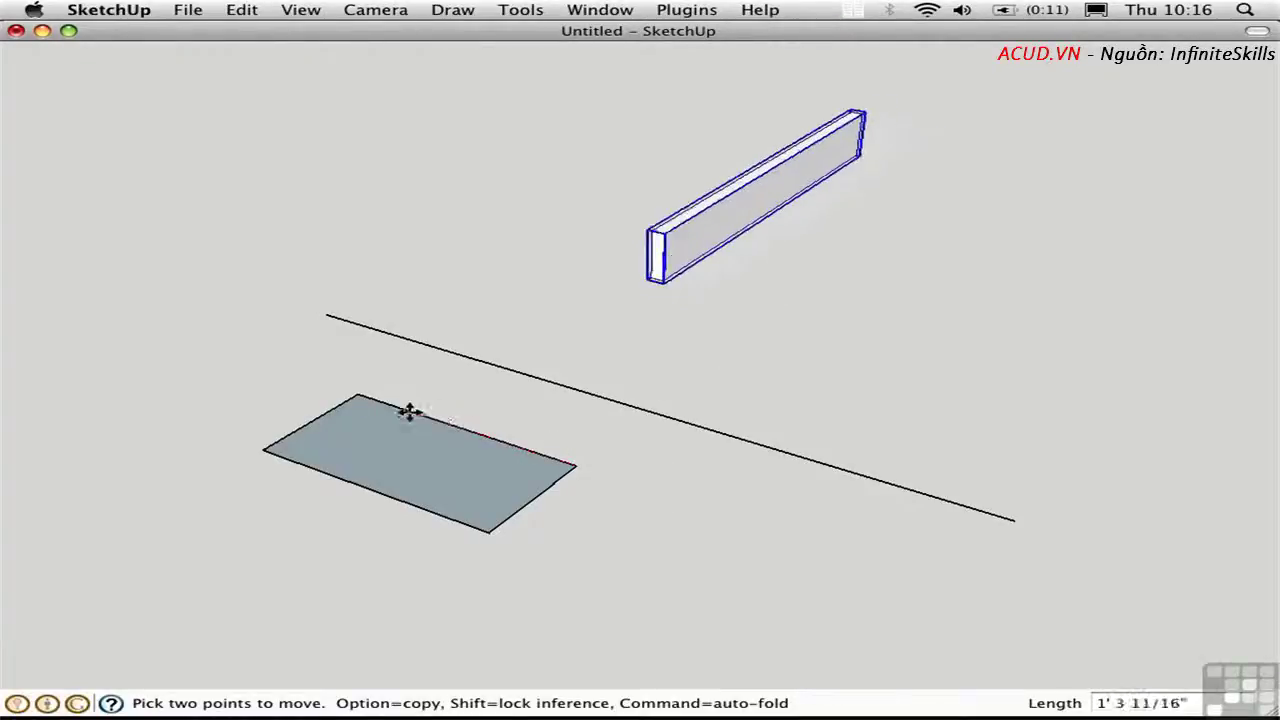
left_click(357, 396)
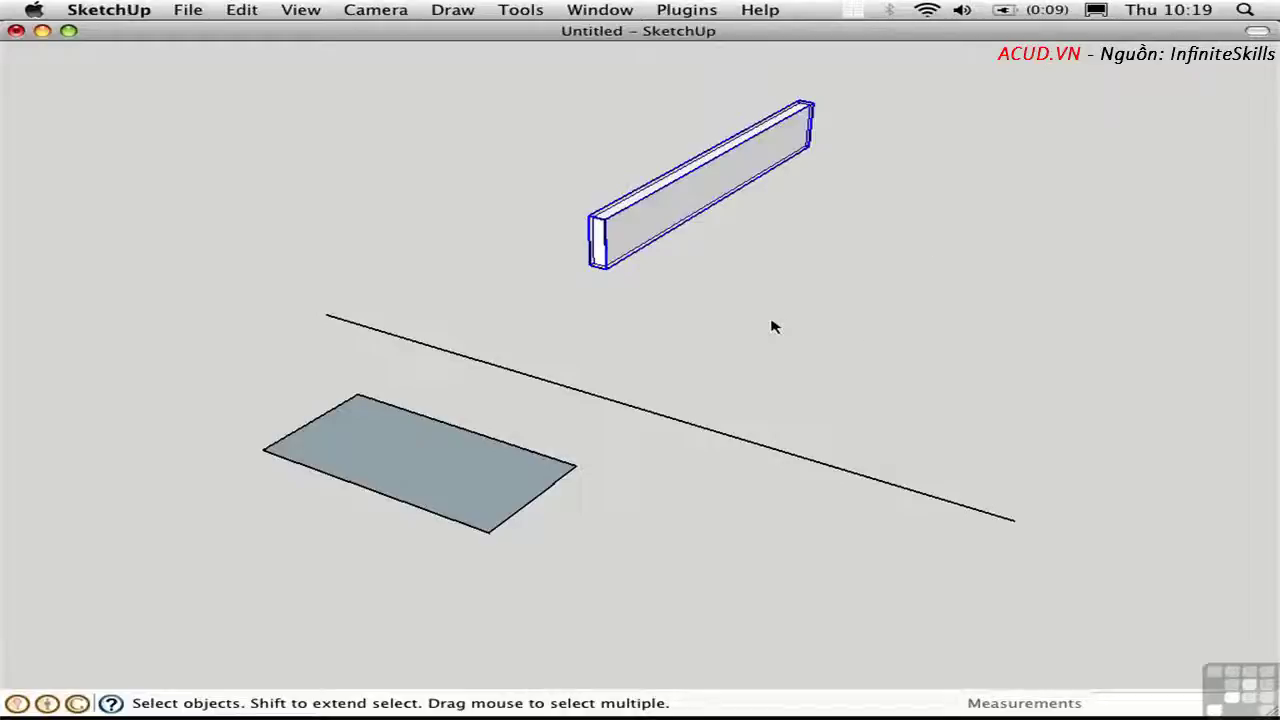
Draw a line 3' long parallel to the red axis, starting just in front of the board's near end.
key("l")
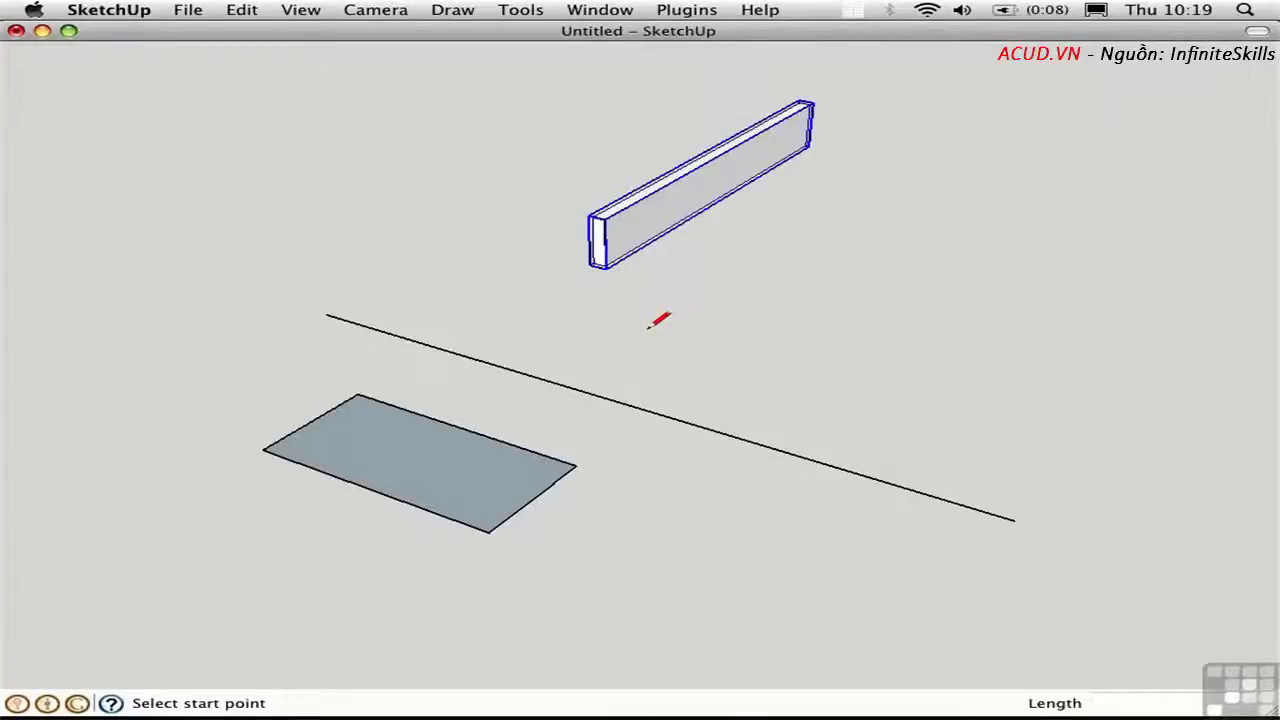
left_click(641, 301)
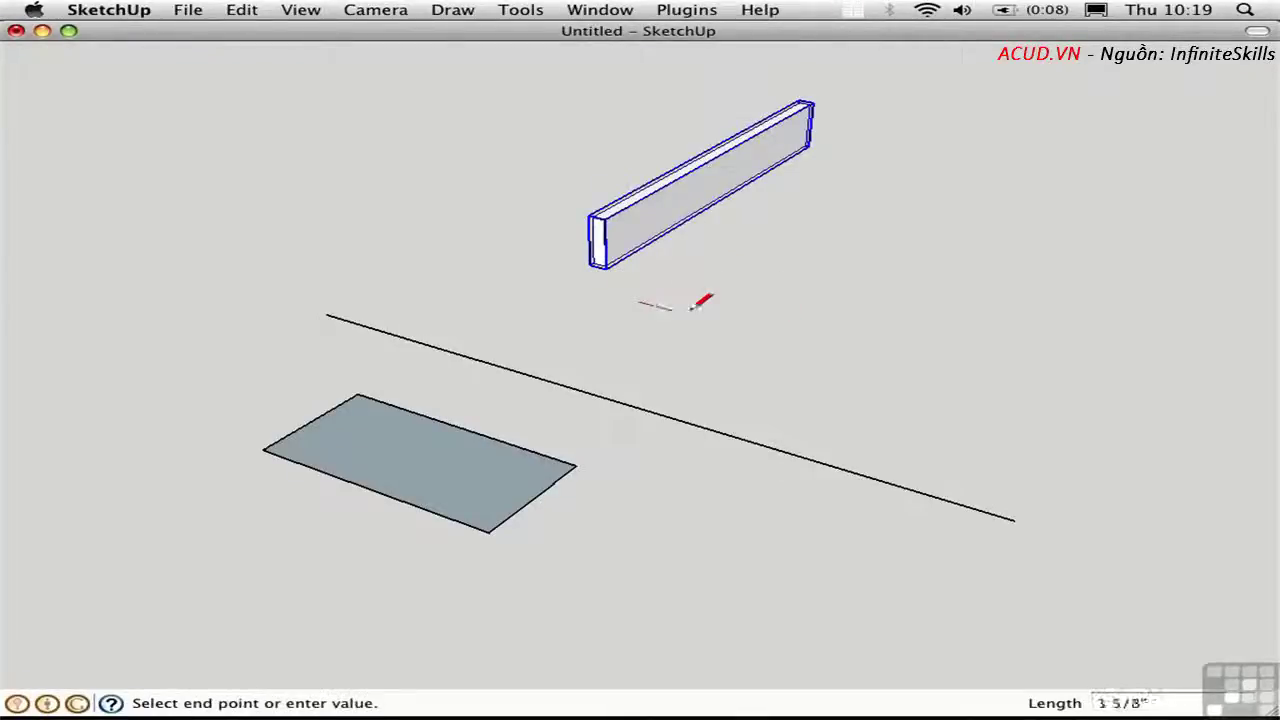
left_click(752, 330)
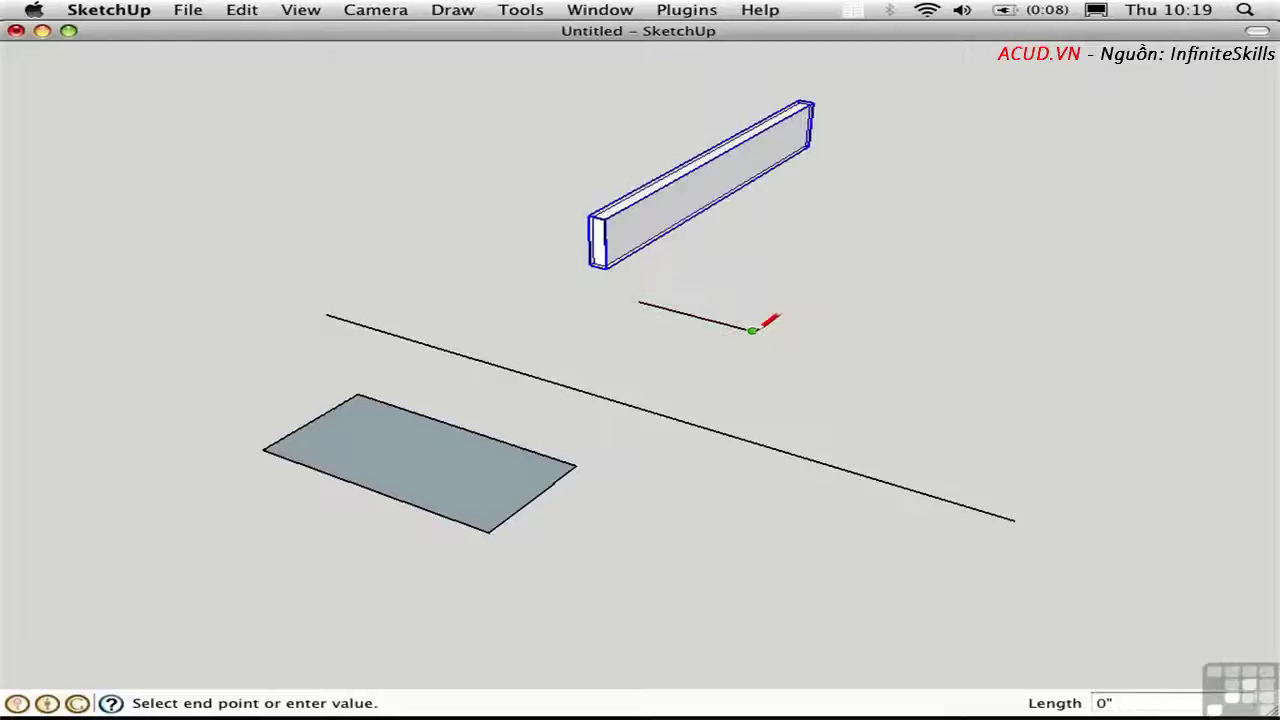
type("3")
key("Return")
key("space")
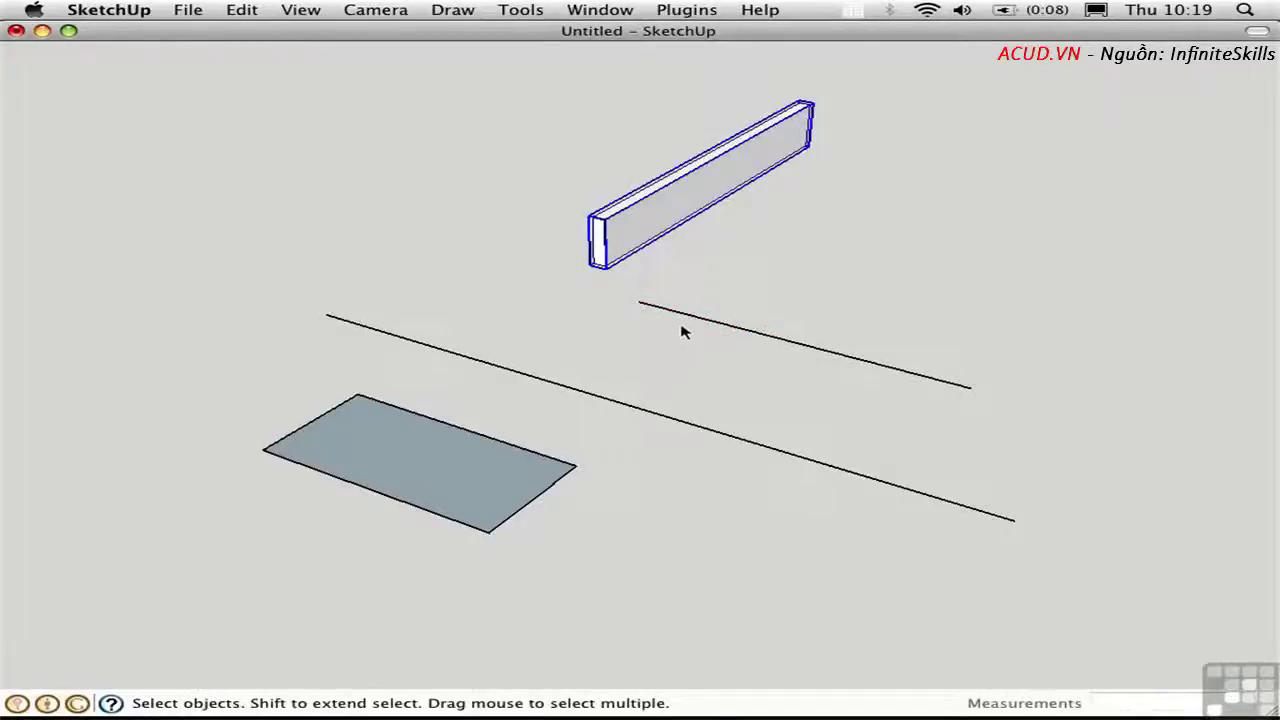
Rotate the new line on the ground plane about its endpoint nearest the board.
left_click(707, 325)
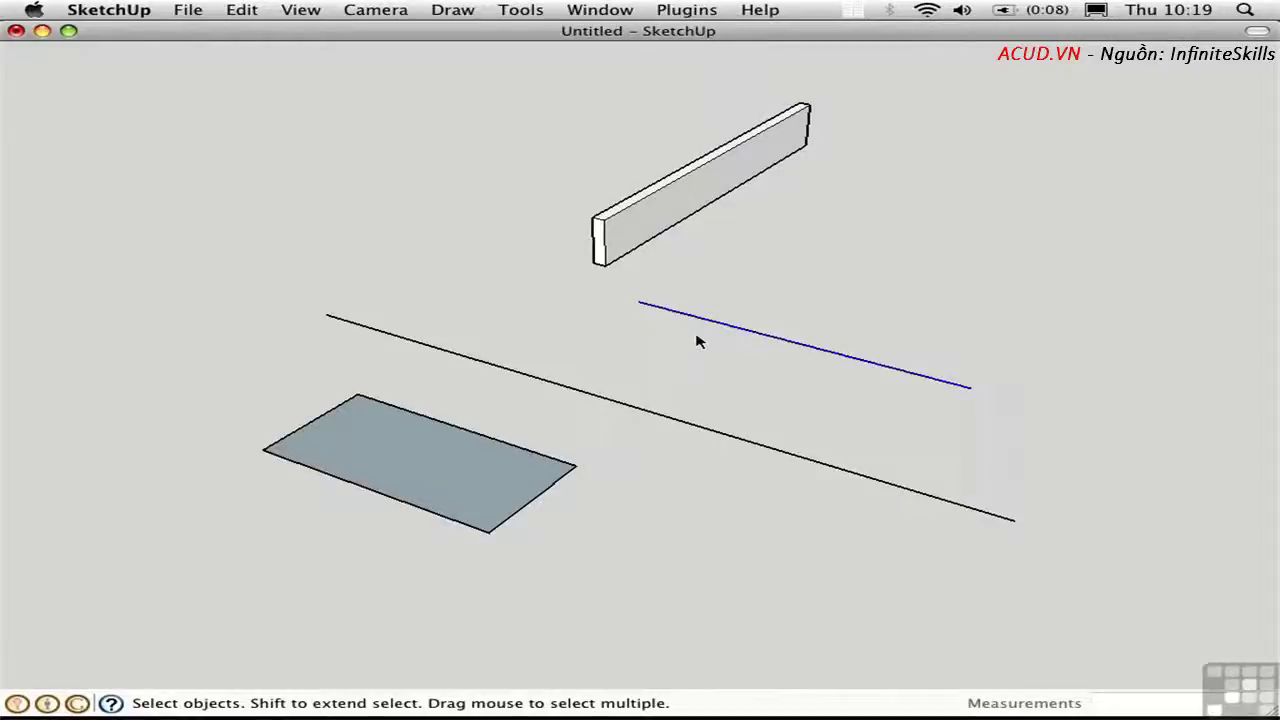
key("alt+r")
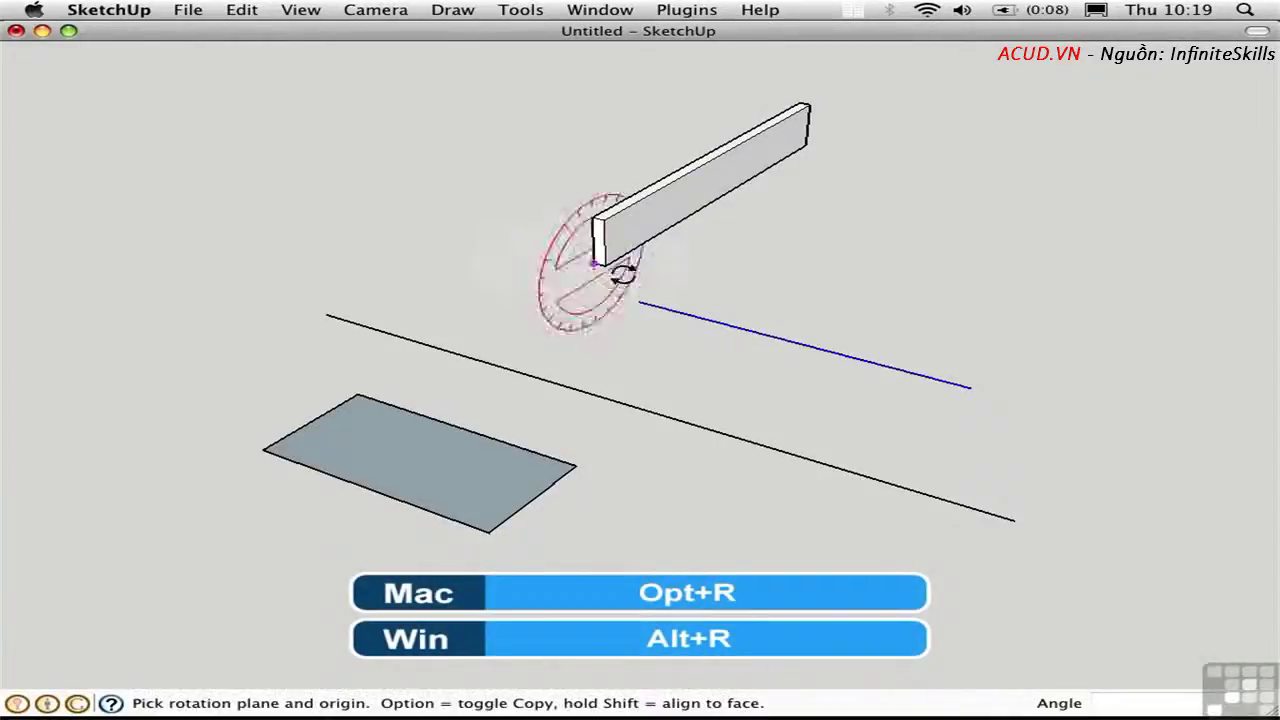
left_click(636, 300)
left_click(695, 315)
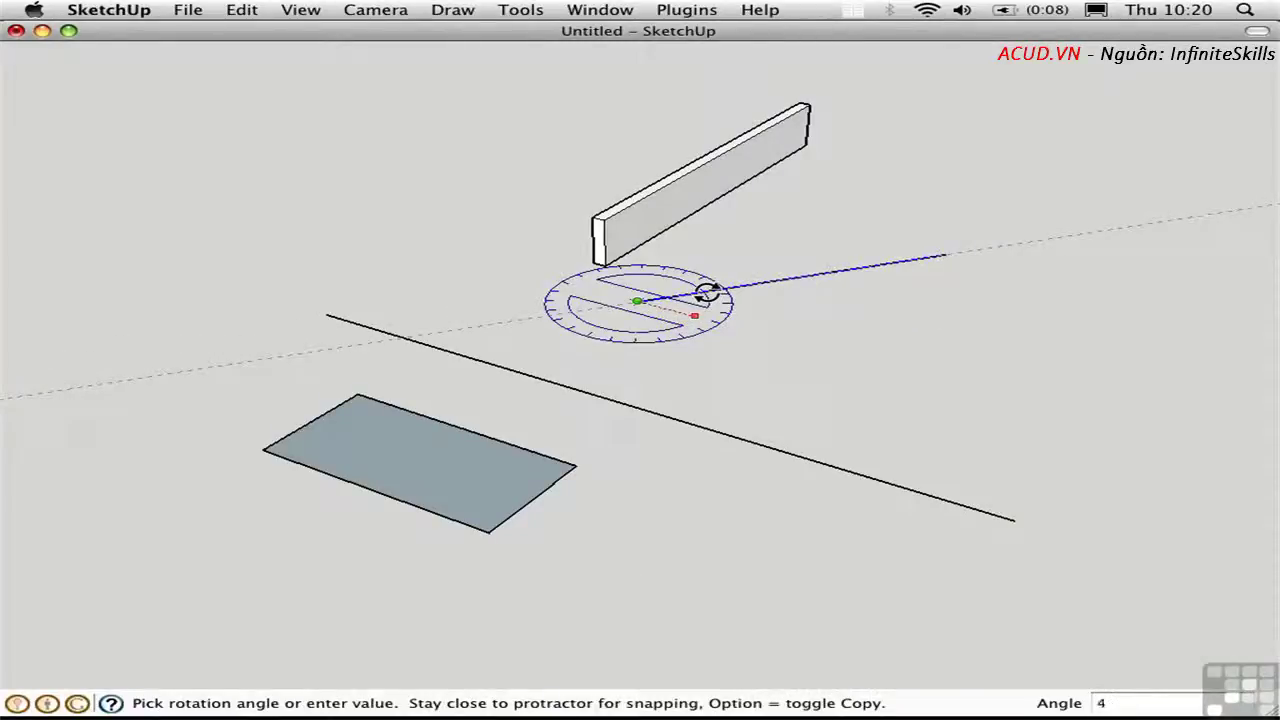
key("Return")
key("space")
left_click(711, 351)
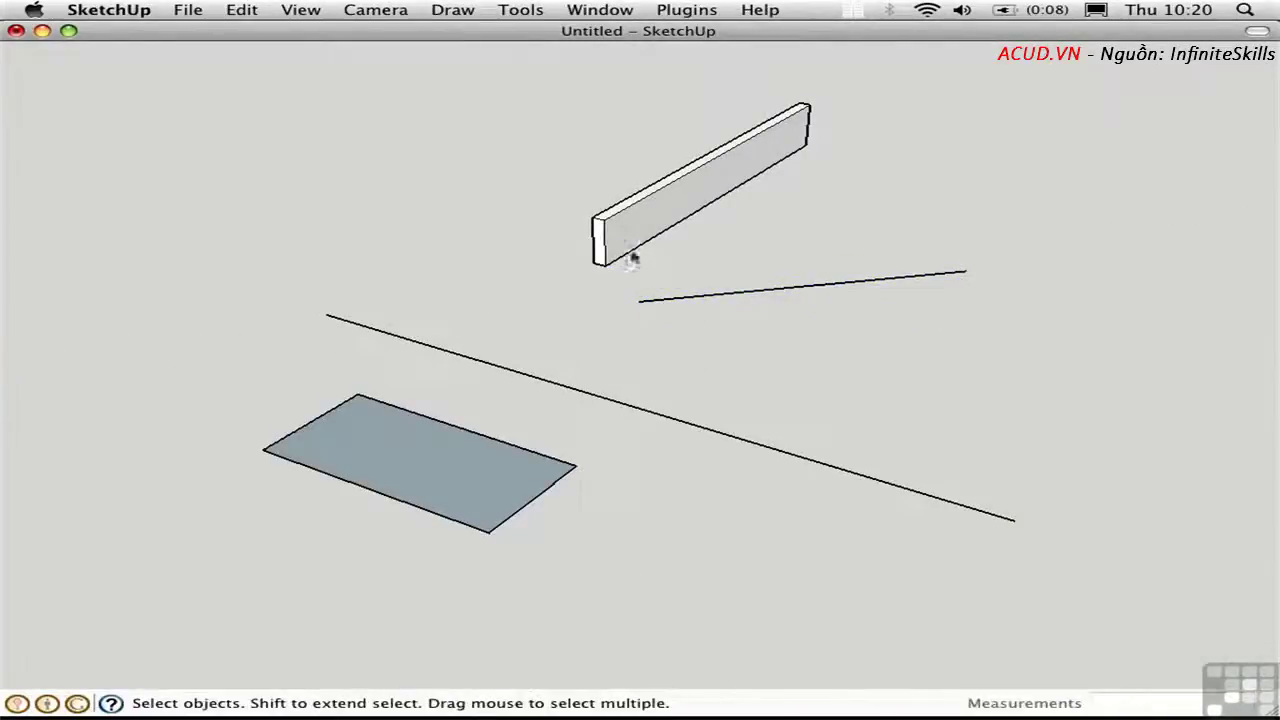
Move the board by the length and direction of the rotated line, using the line's two endpoints as reference points.
left_click(615, 249)
key("m")
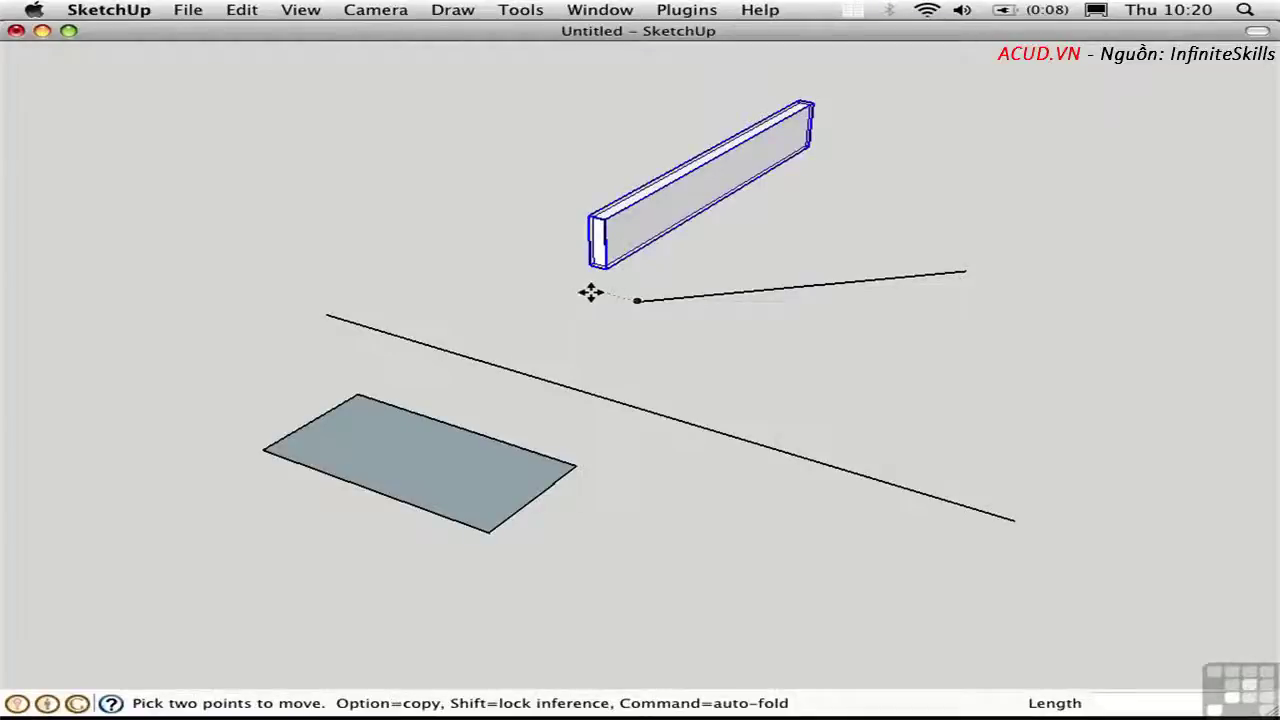
left_click(634, 300)
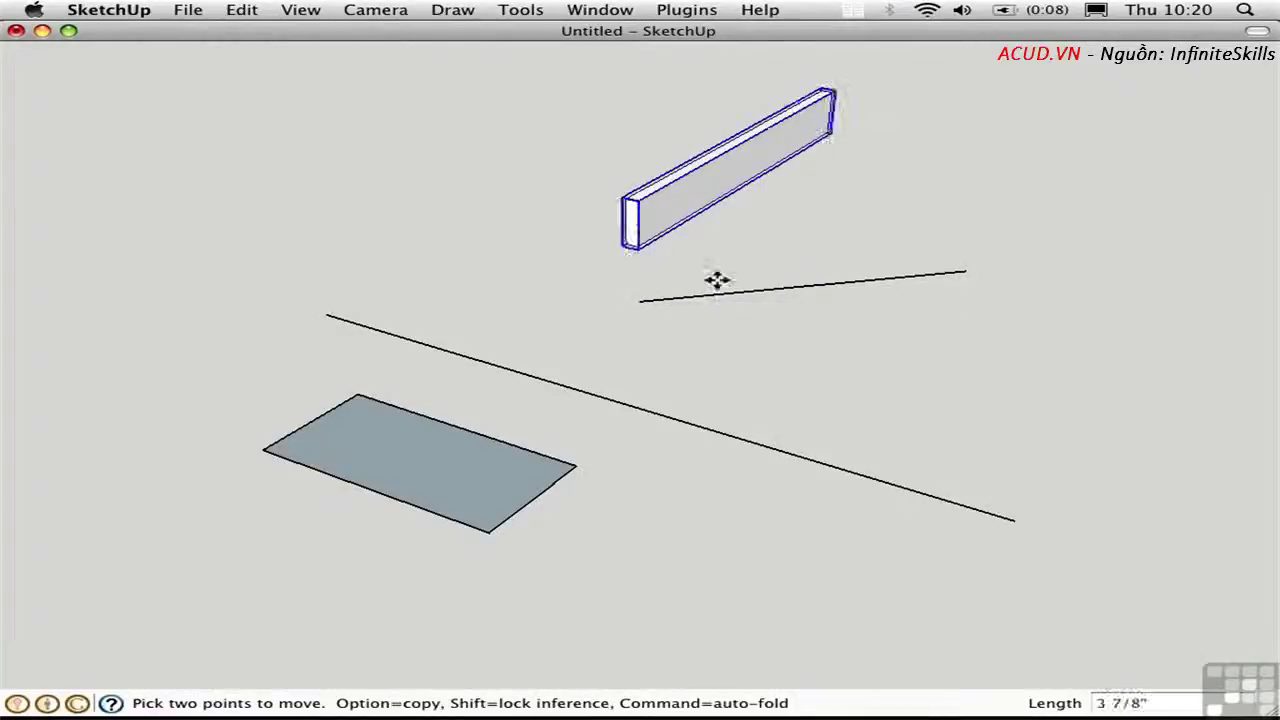
left_click(966, 267)
key("space")
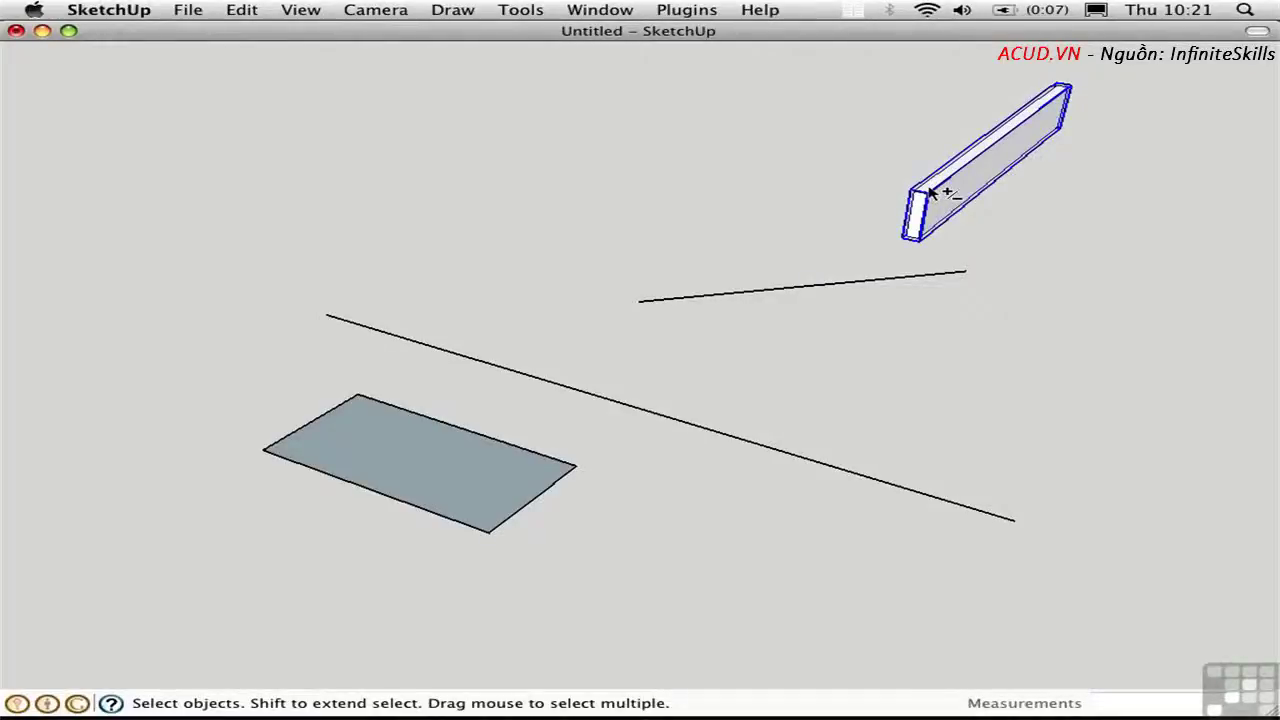
Open the board for editing and move its long upper front edge outward about 1 13/16" along the red axis.
key("shift+z")
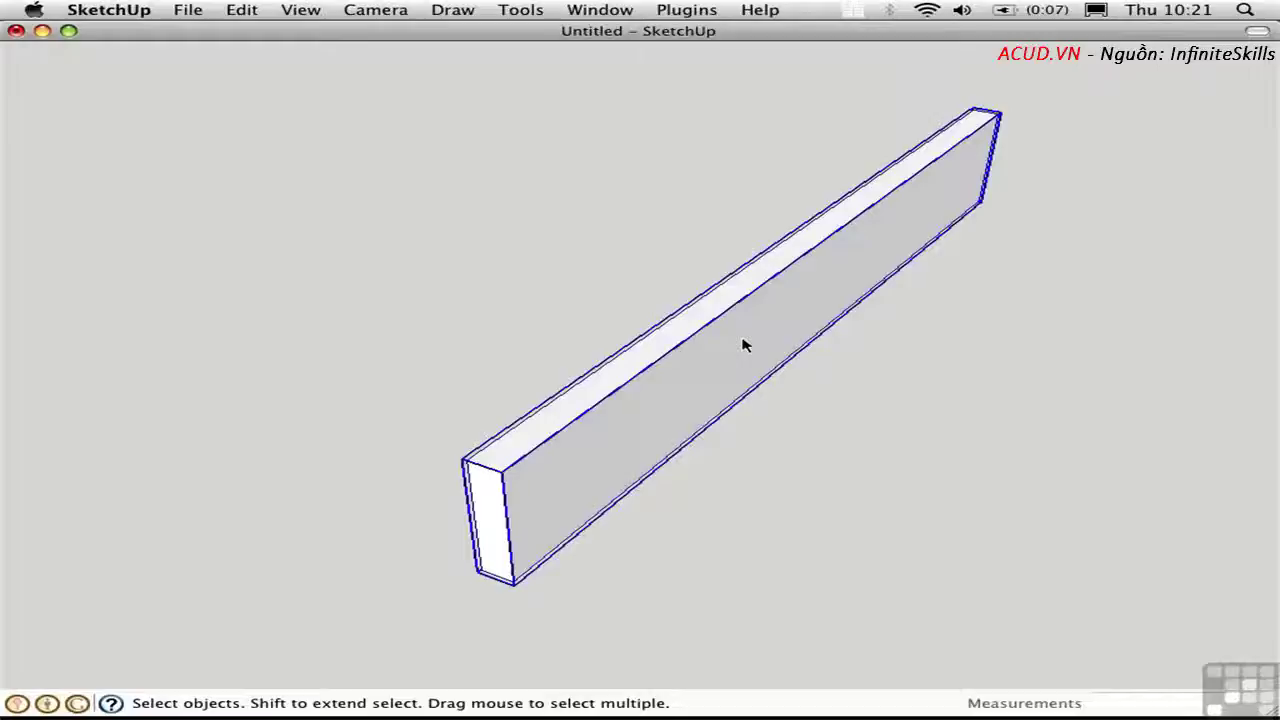
key("super+g")
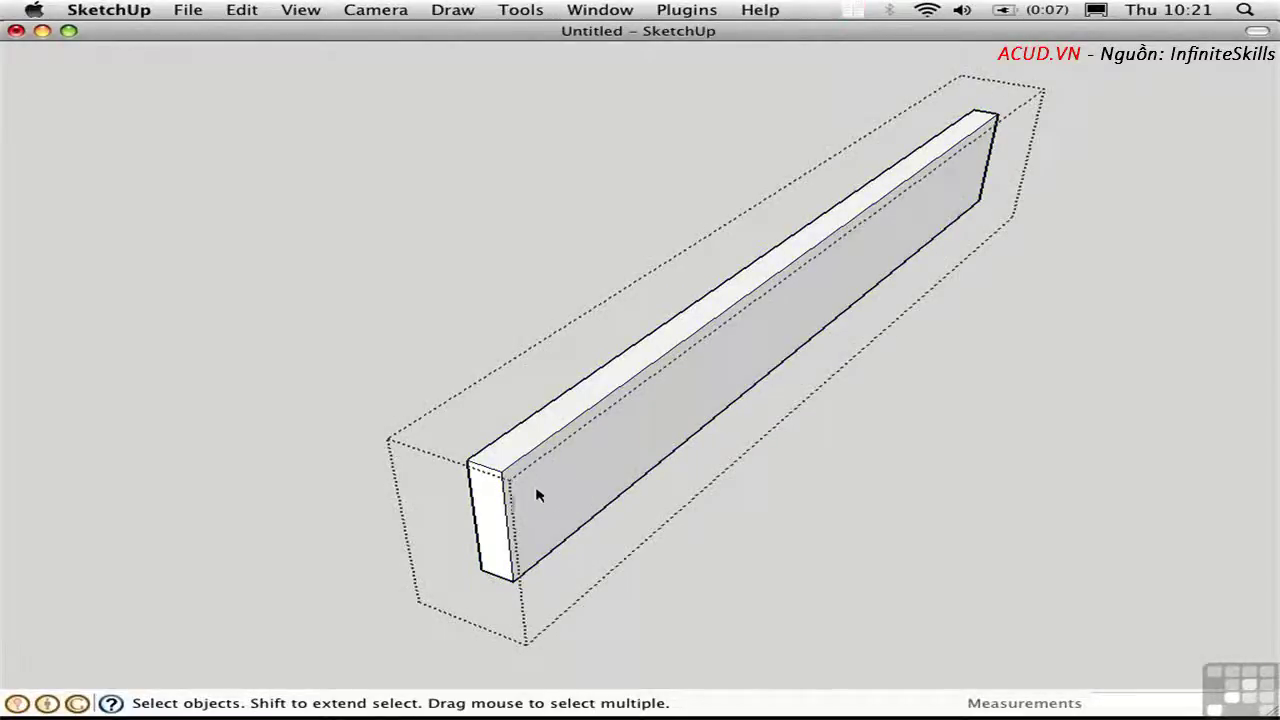
key("m")
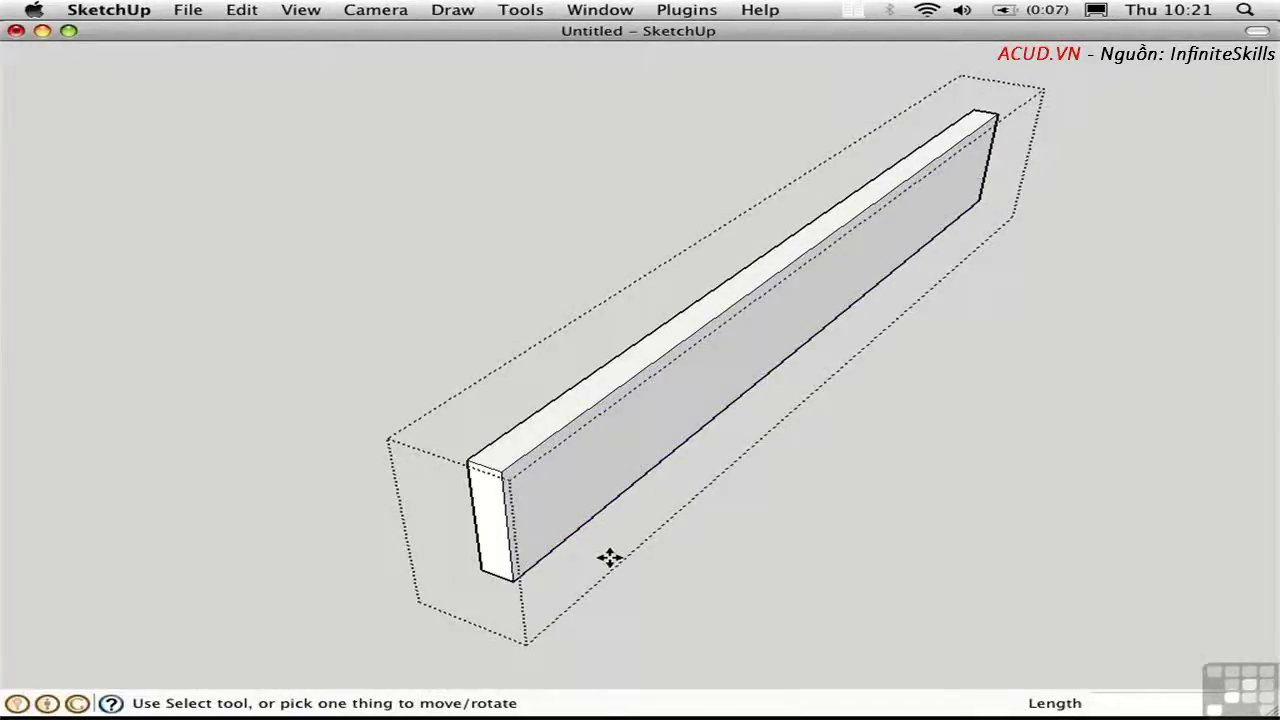
left_click(757, 290)
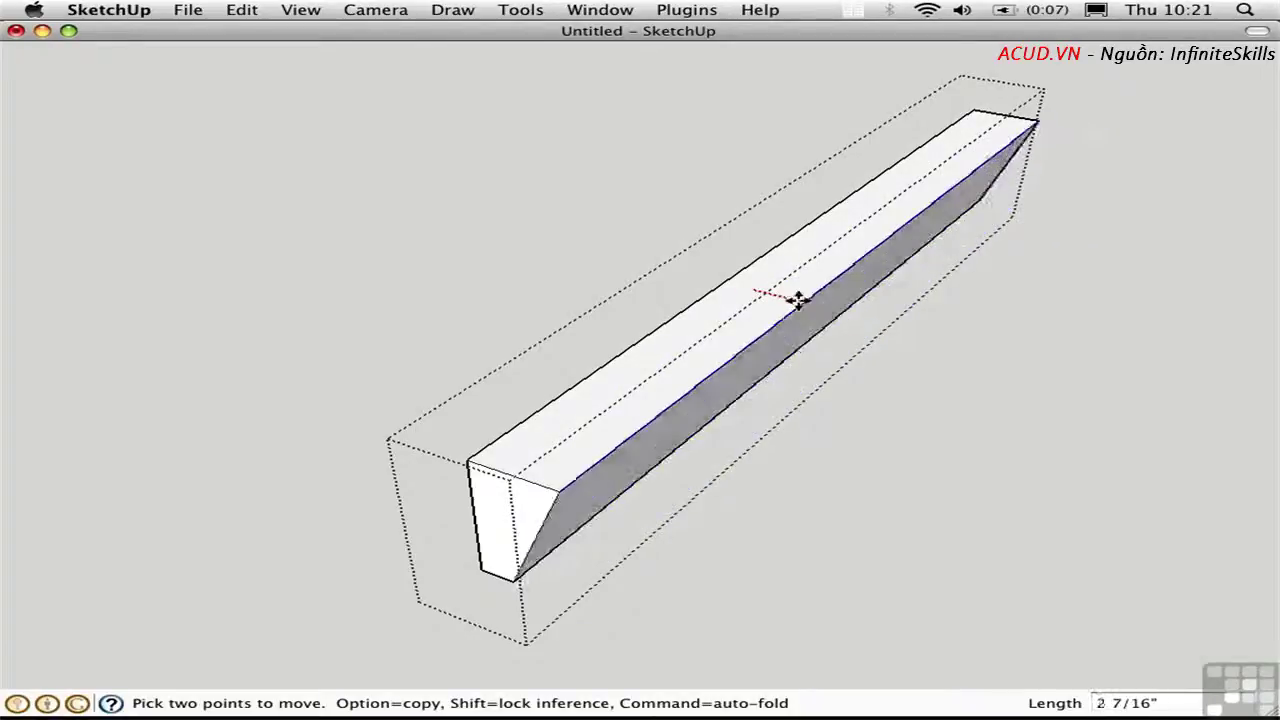
left_click(791, 294)
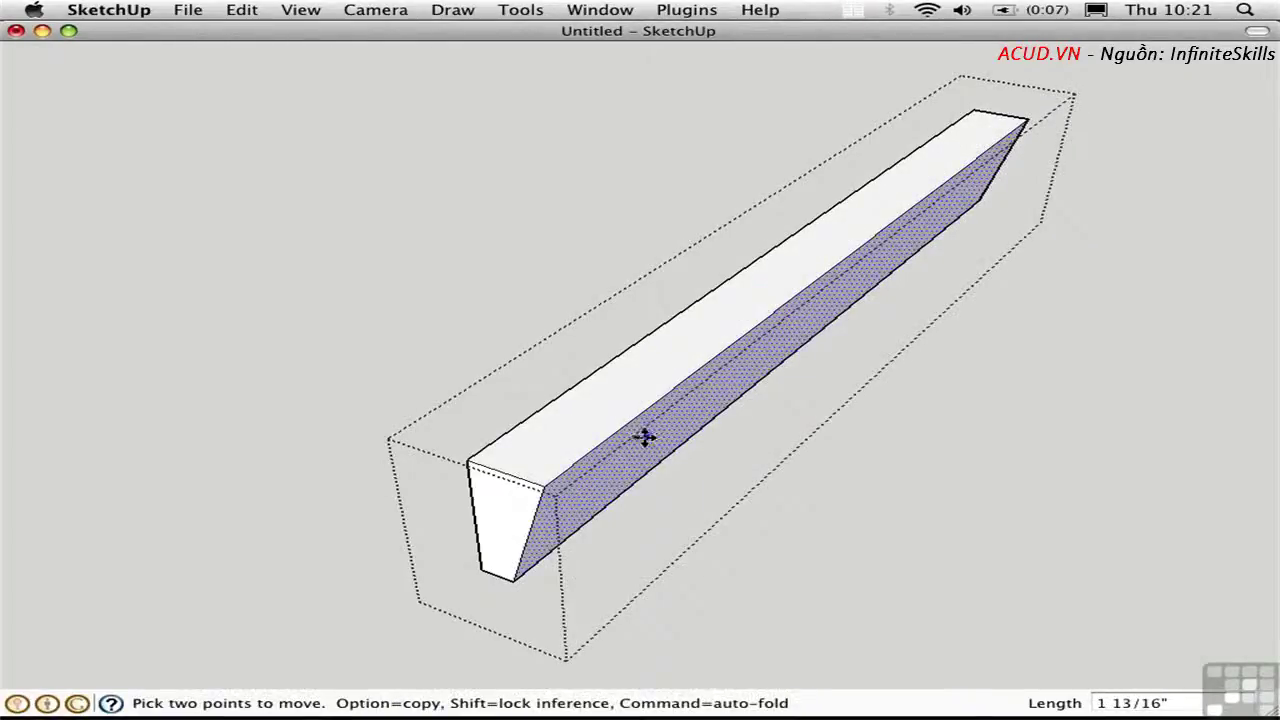
Try to reposition the board's near upper corner with auto-fold, undo the attempt, and leave the board's editing mode.
left_click(540, 484)
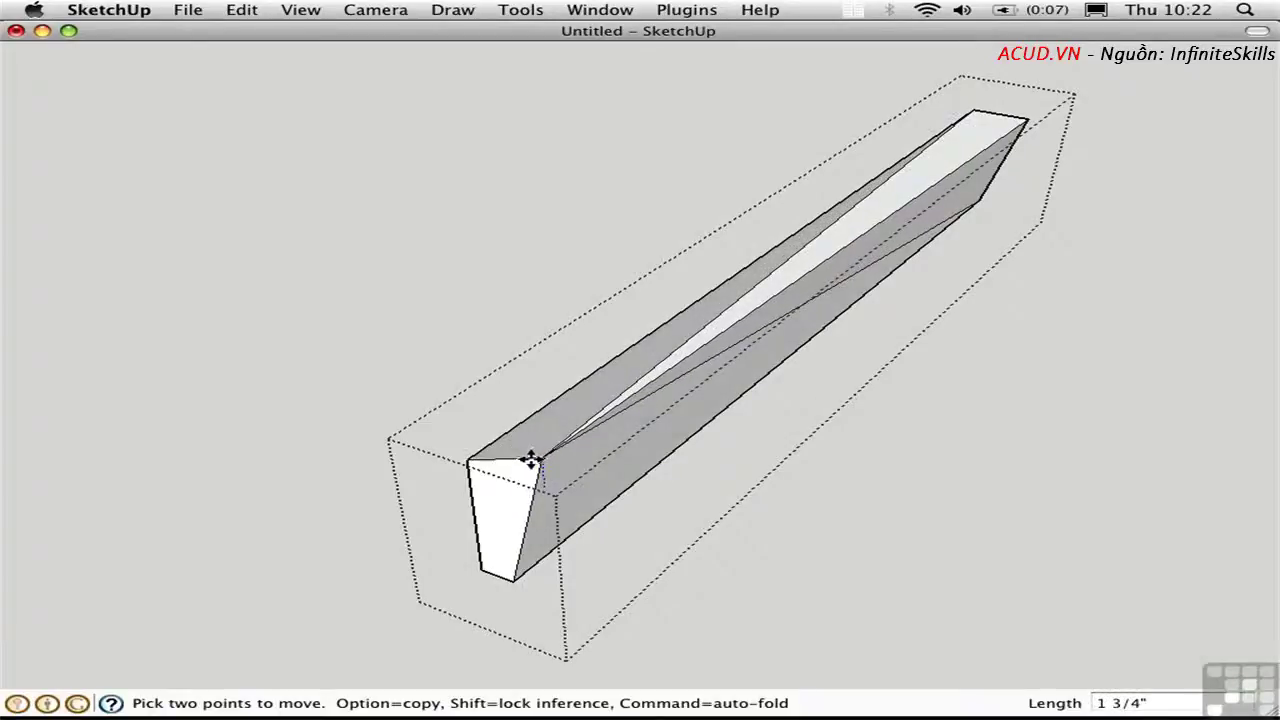
left_click(552, 500)
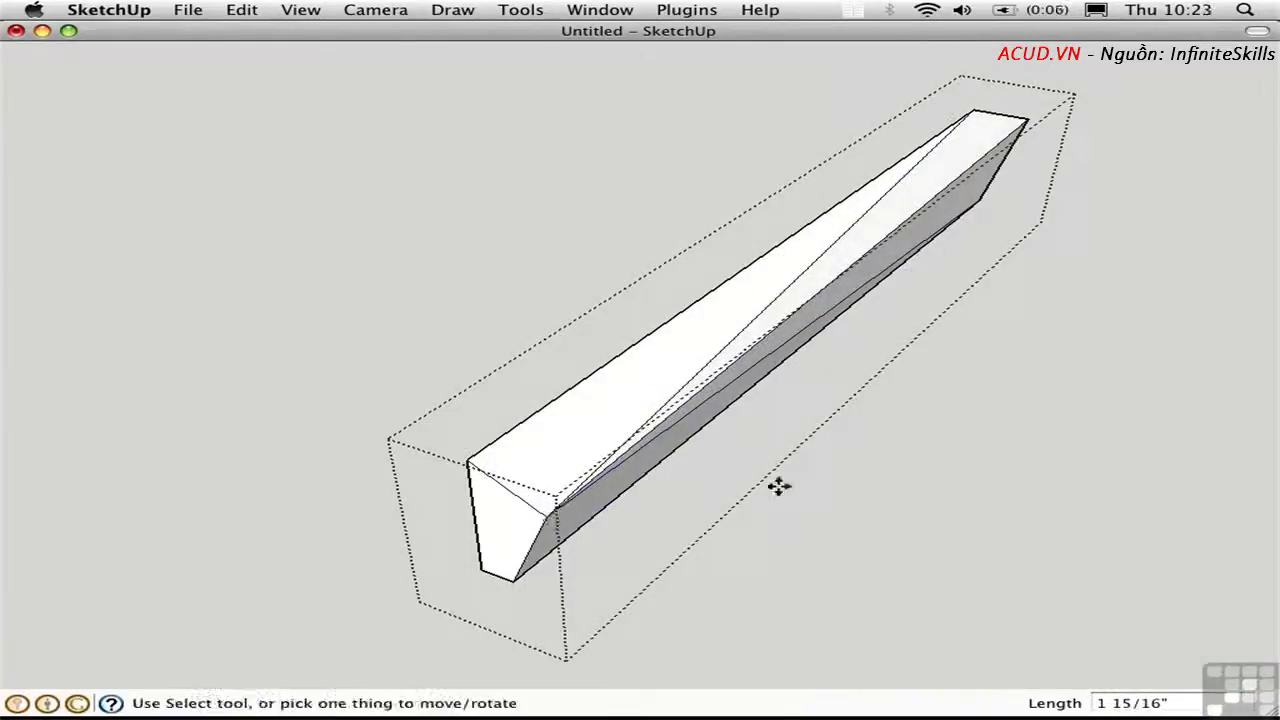
key("super+z")
key("super+z")
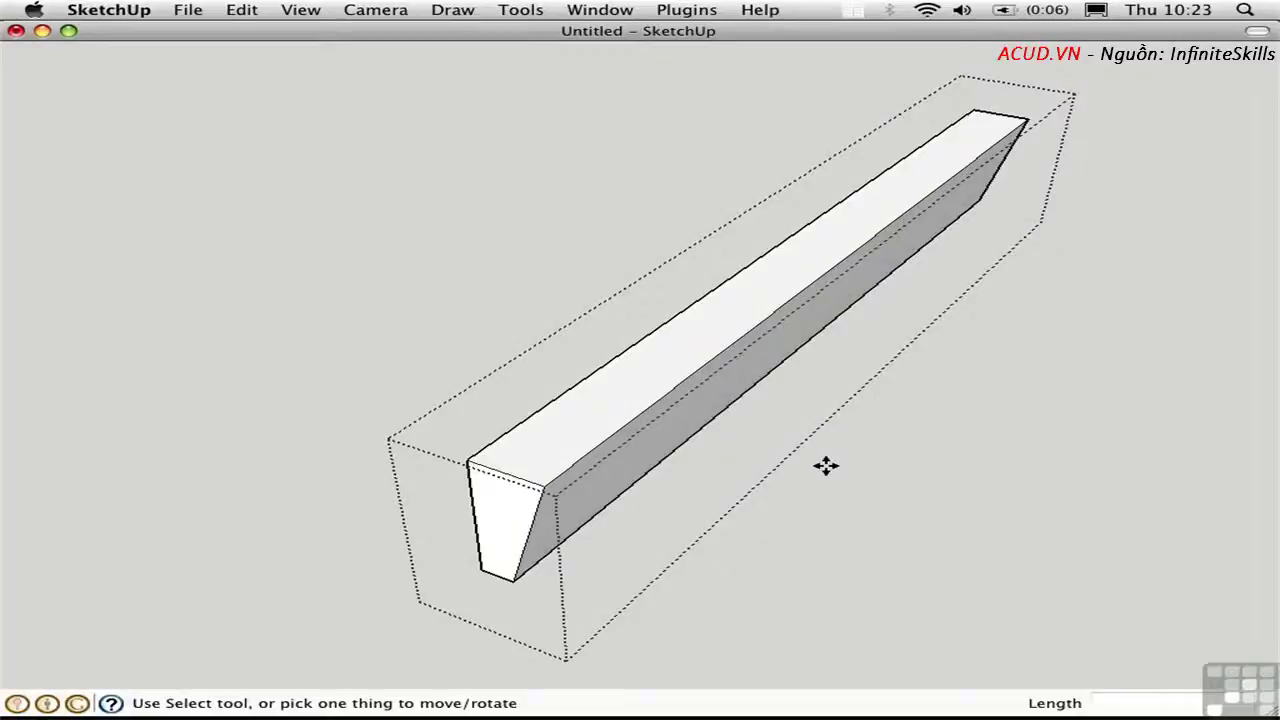
key("space")
left_click(895, 472)
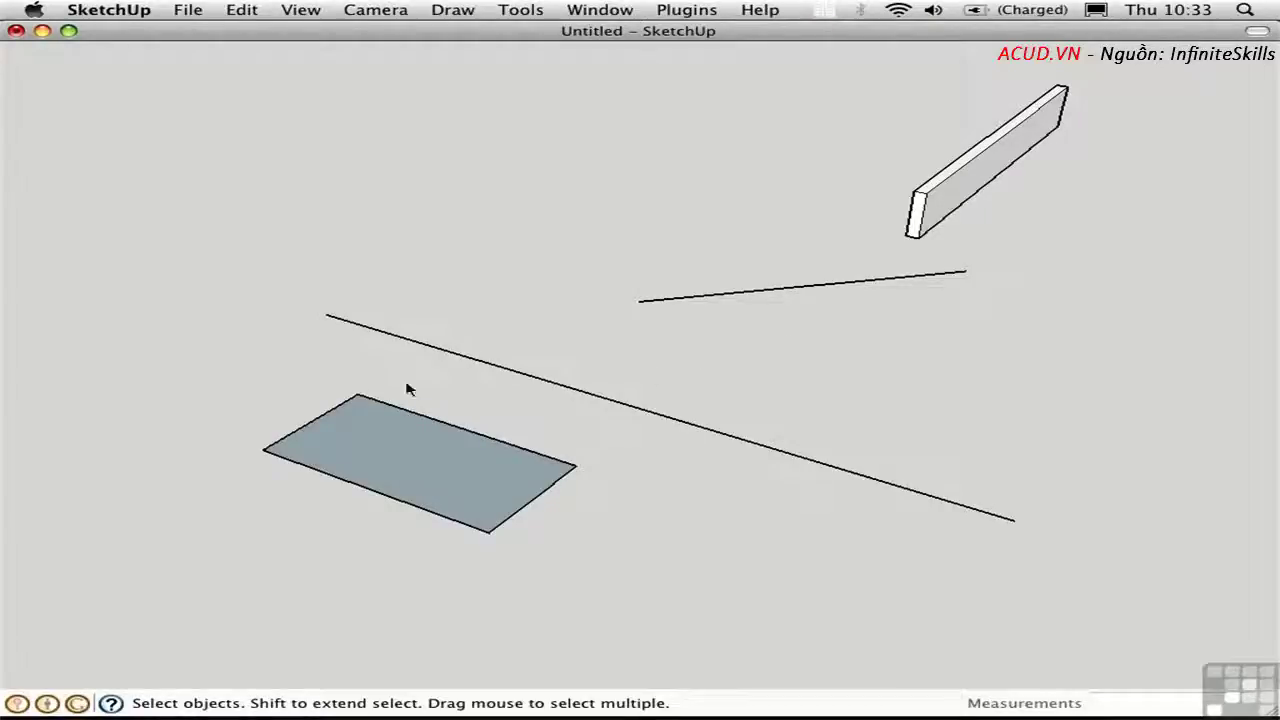
Offset the rectangle's outline inward by about 2 3/4" and select the resulting inner face.
key("super+shift+w")
left_click_drag(180, 330, 672, 584)
key("f")
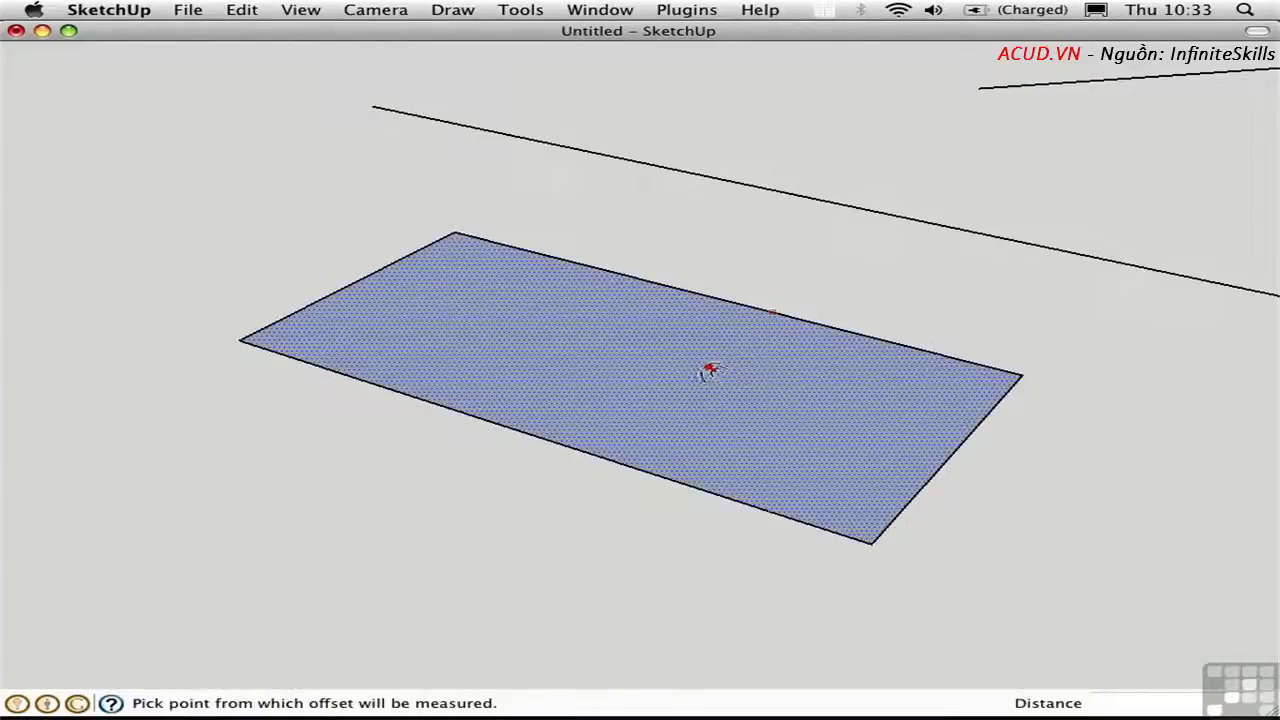
left_click(709, 340)
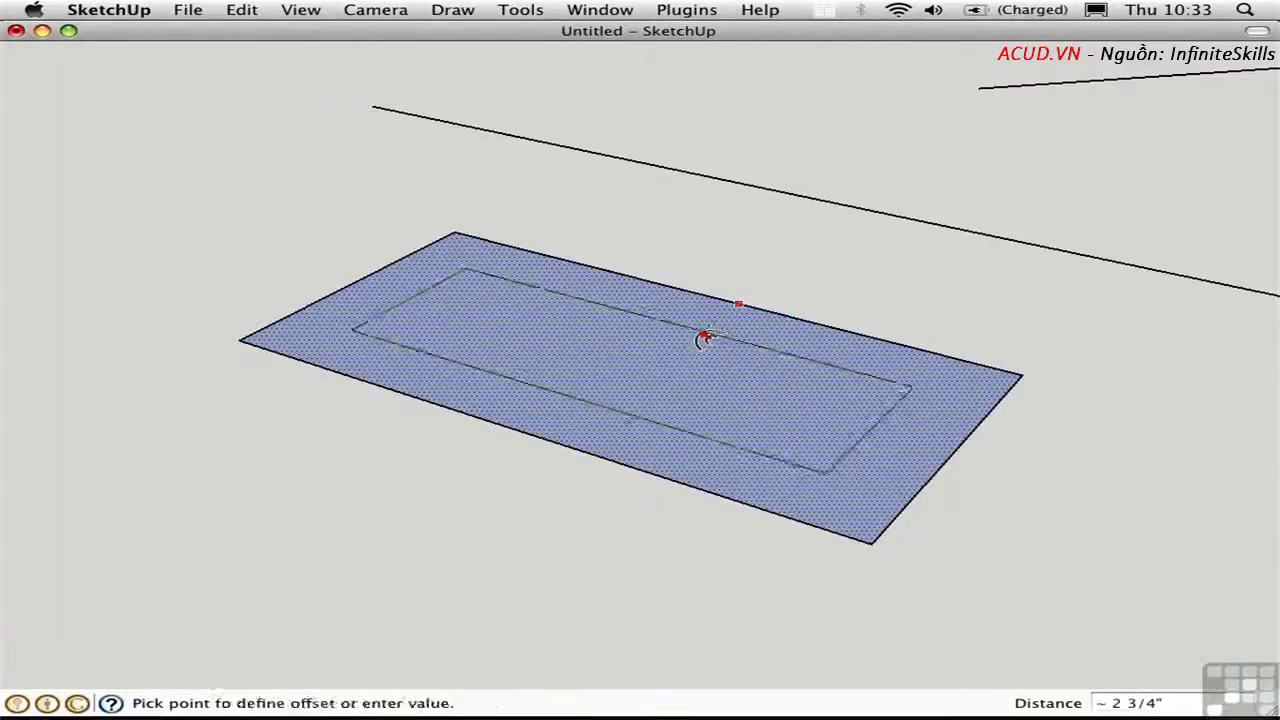
left_click(708, 386)
key("space")
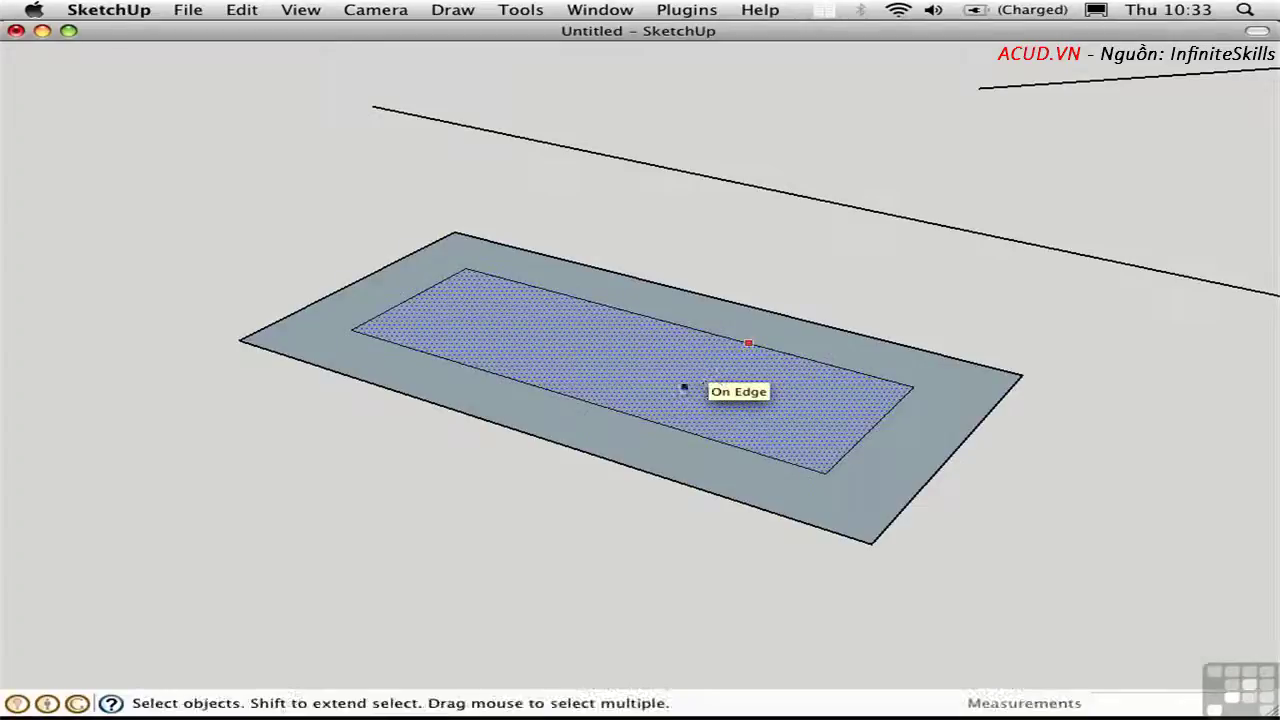
left_click(727, 323)
left_click(628, 360)
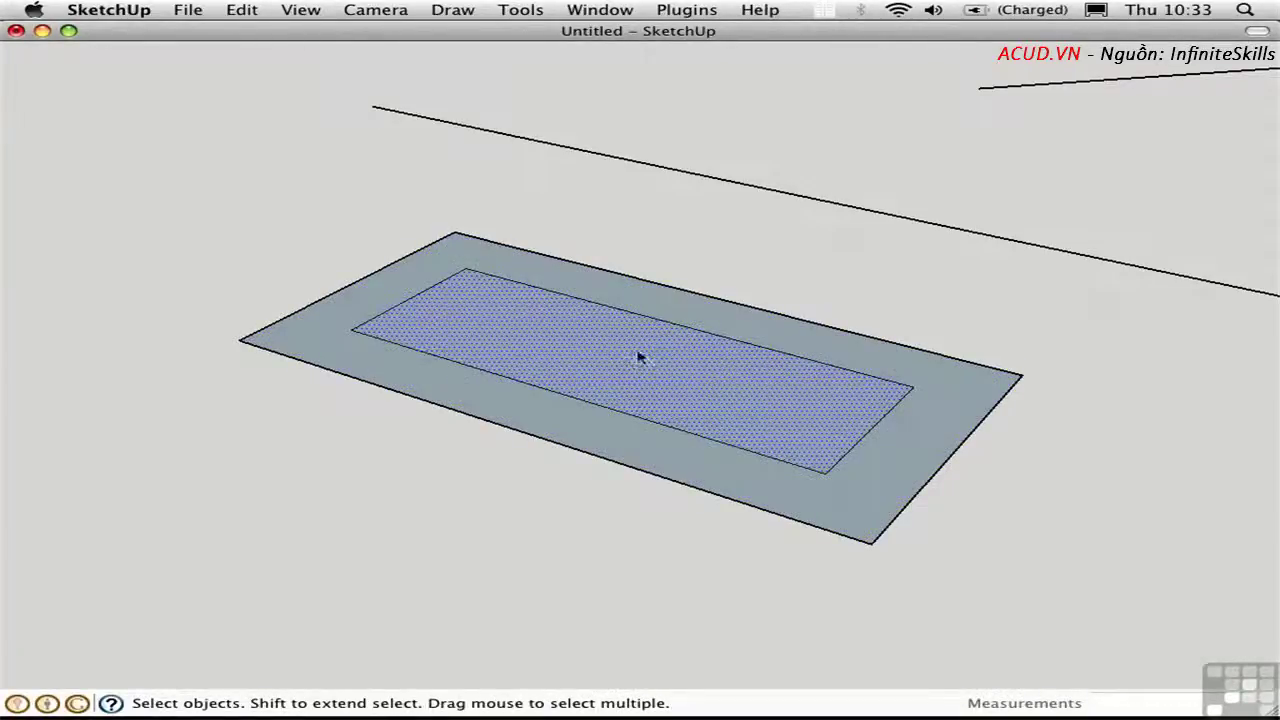
Move the selected inner face out of the rectangle by about 1' 10 5/16" and clear the selection.
key("m")
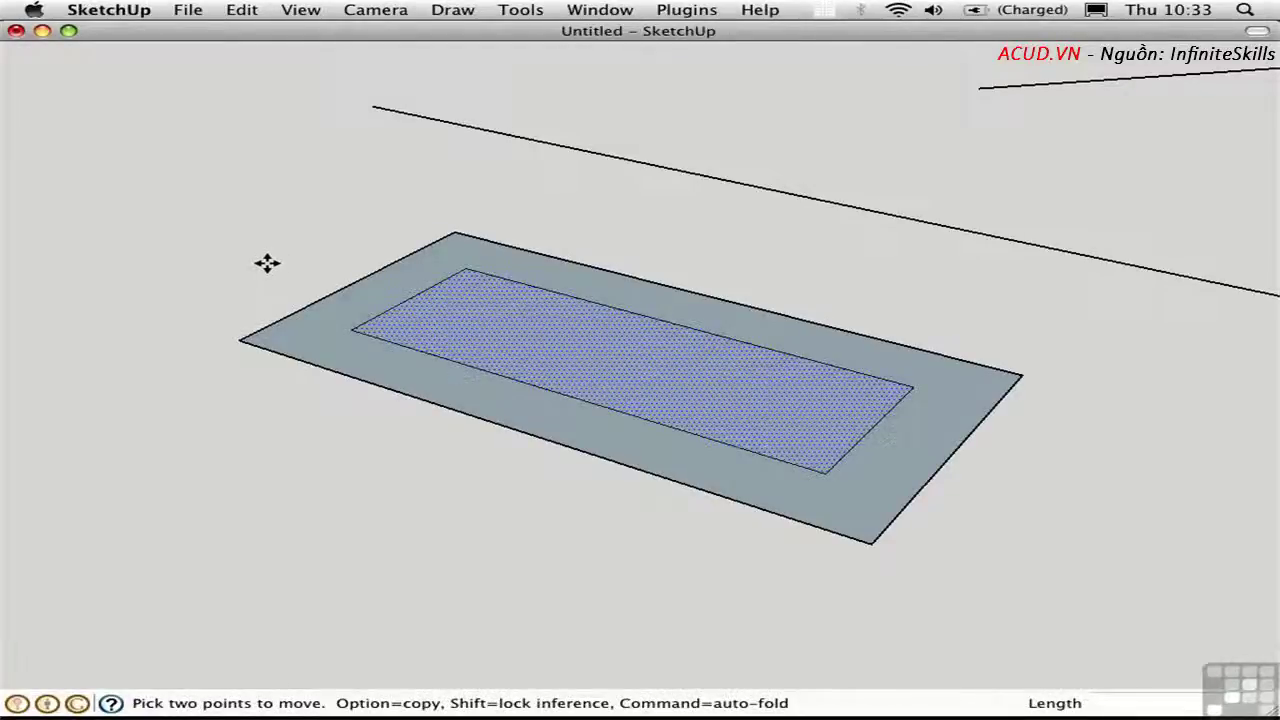
left_click(268, 264)
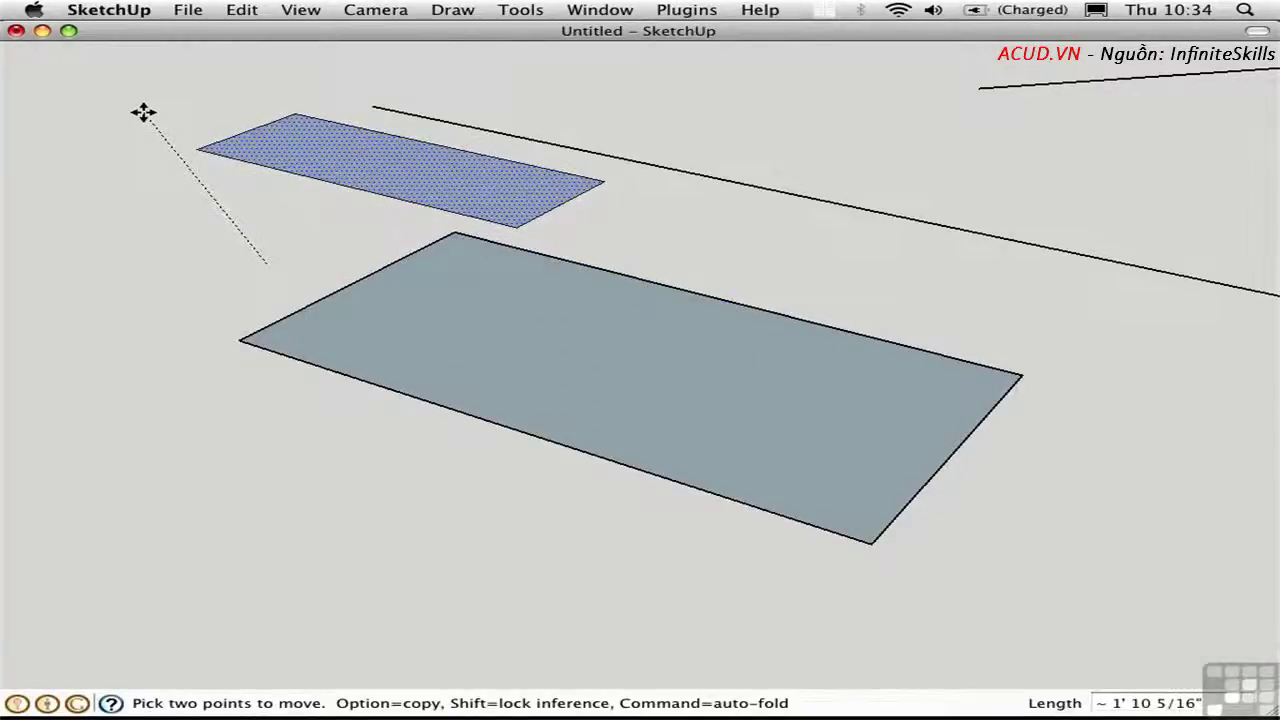
left_click(143, 112)
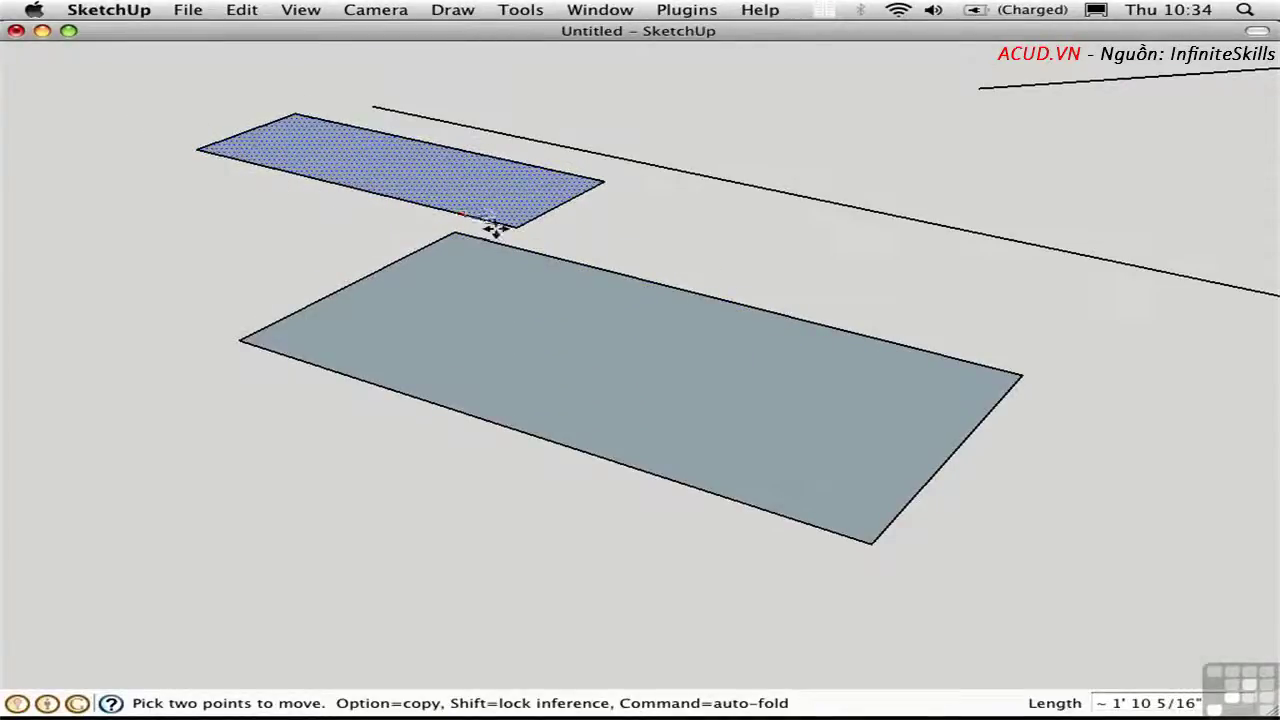
key("space")
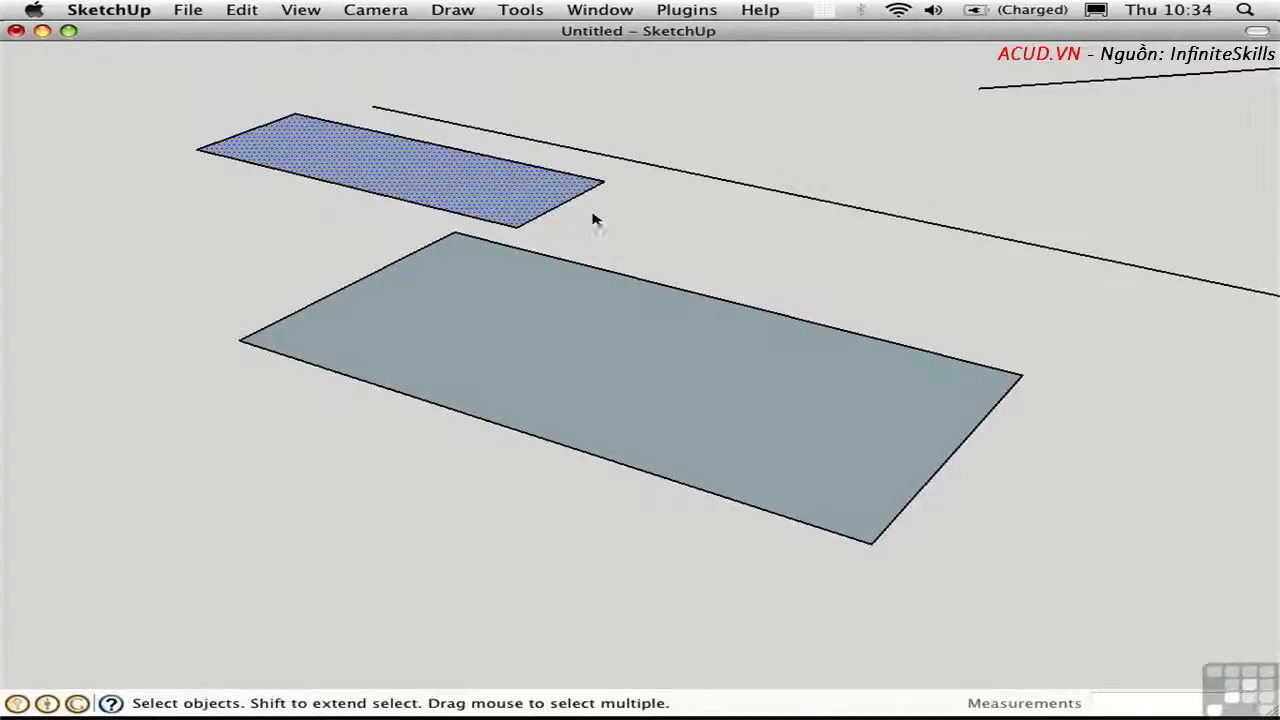
left_click(595, 216)
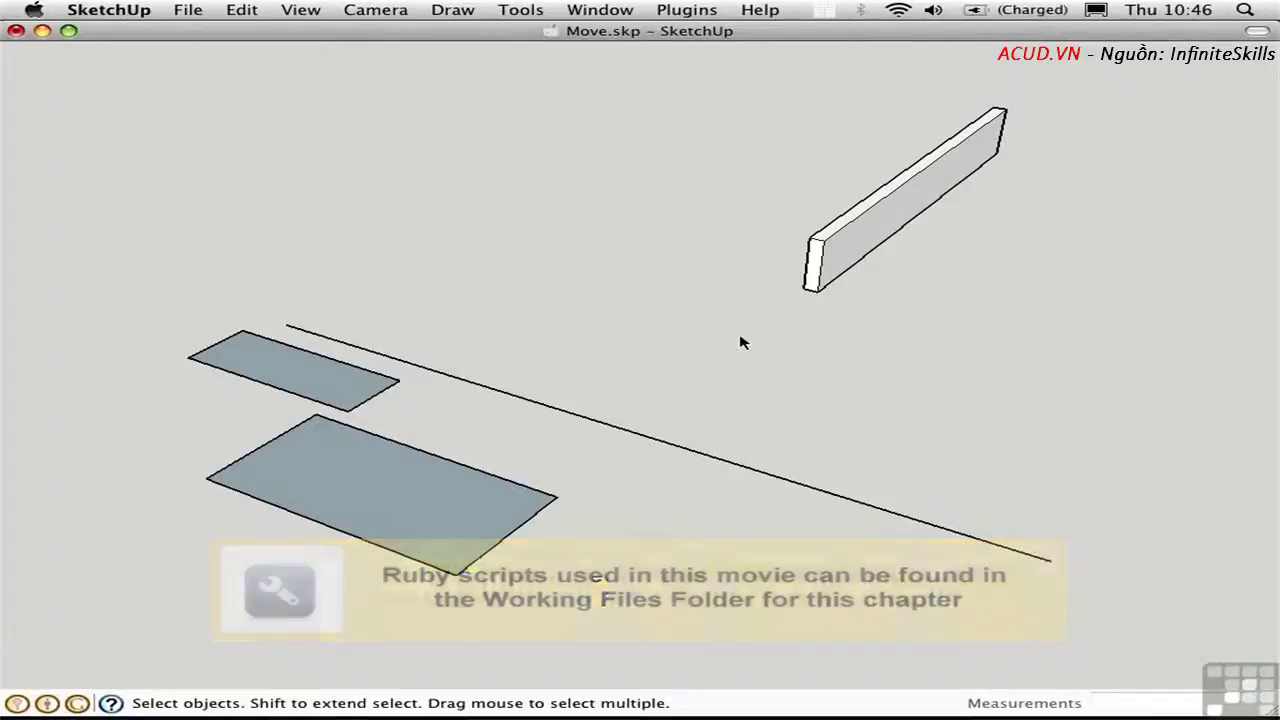
Select the board and nudge it back and forth horizontally using the JS MoveTool plugin with a distance of 6".
left_click(815, 284)
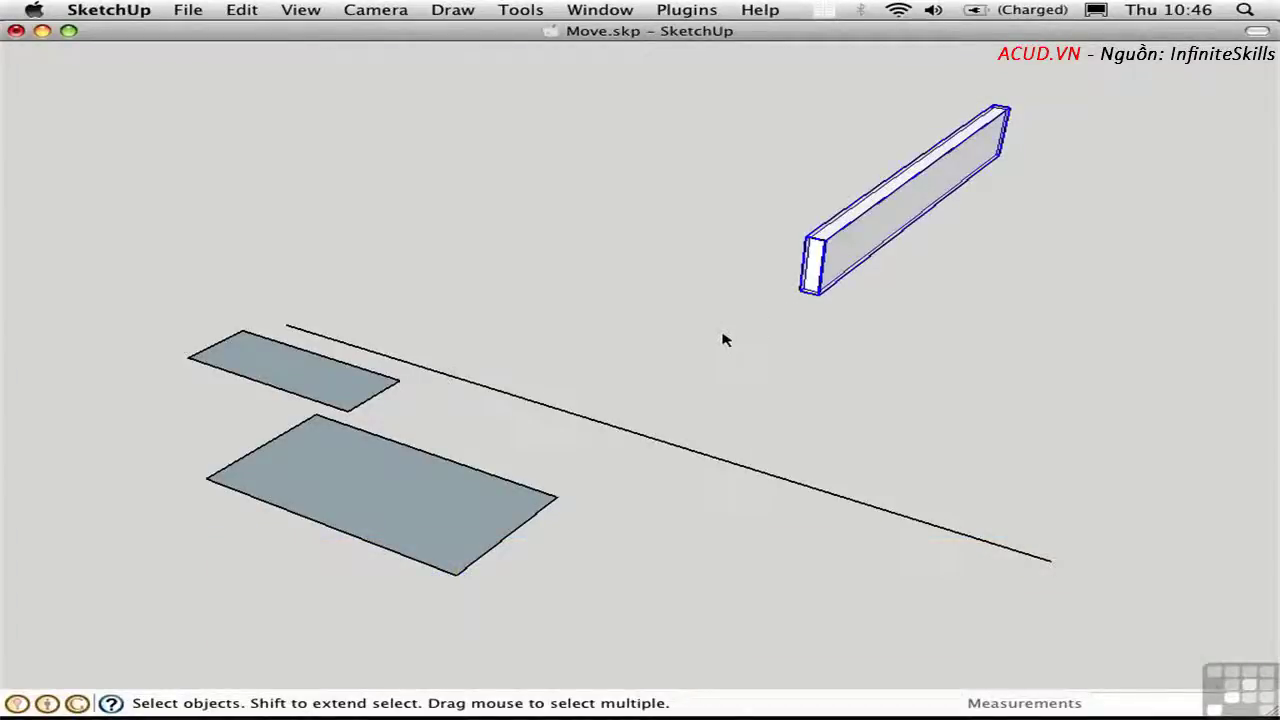
left_click(678, 10)
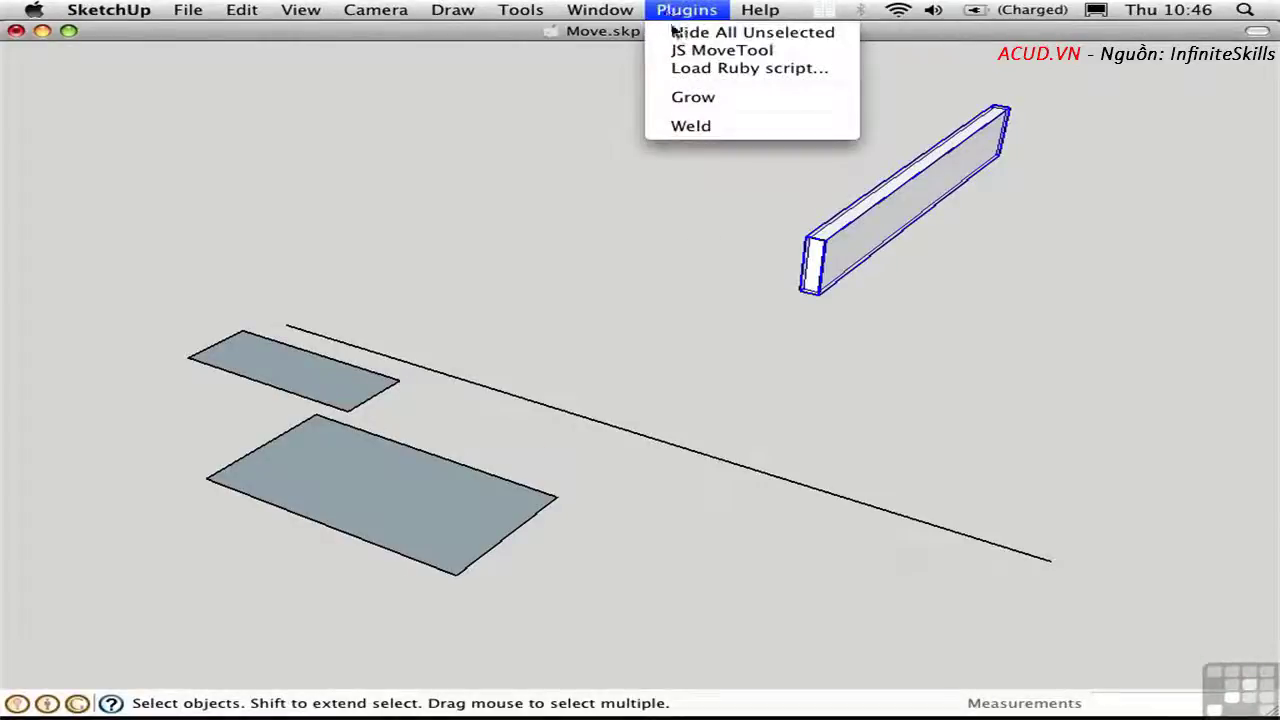
left_click(730, 52)
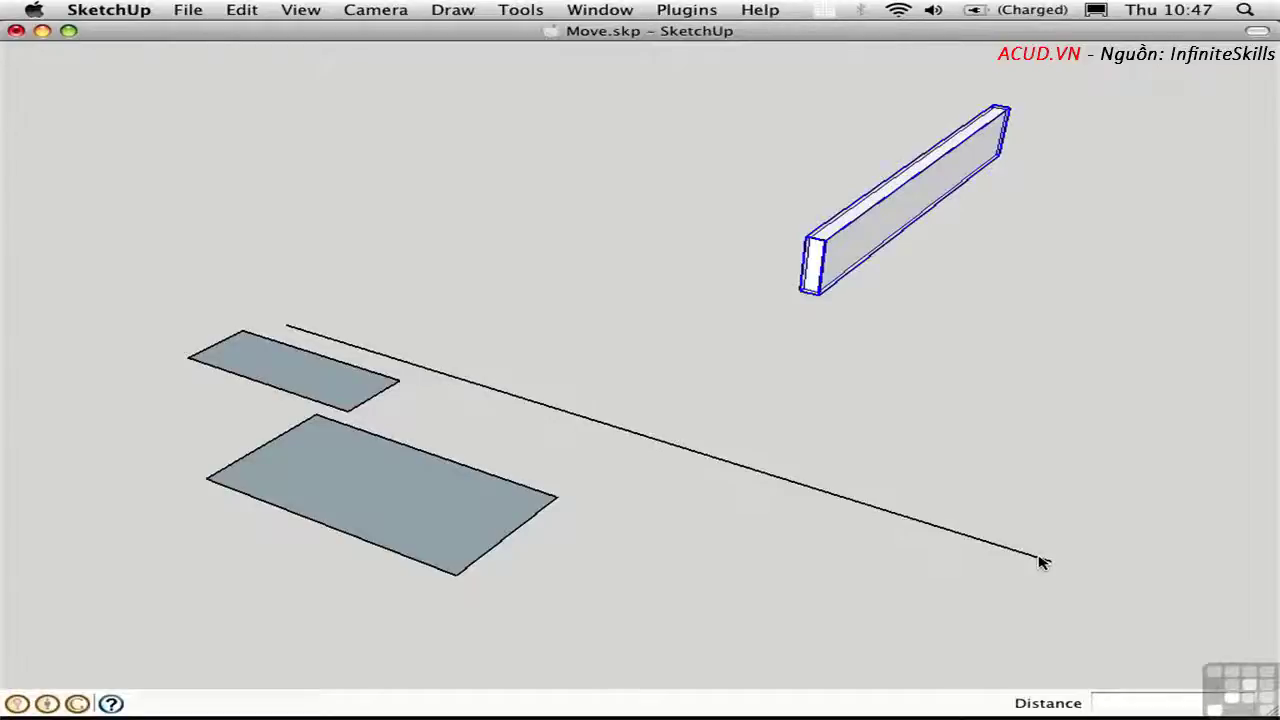
key("Return")
key("Left")
key("Left")
key("Left")
key("Left")
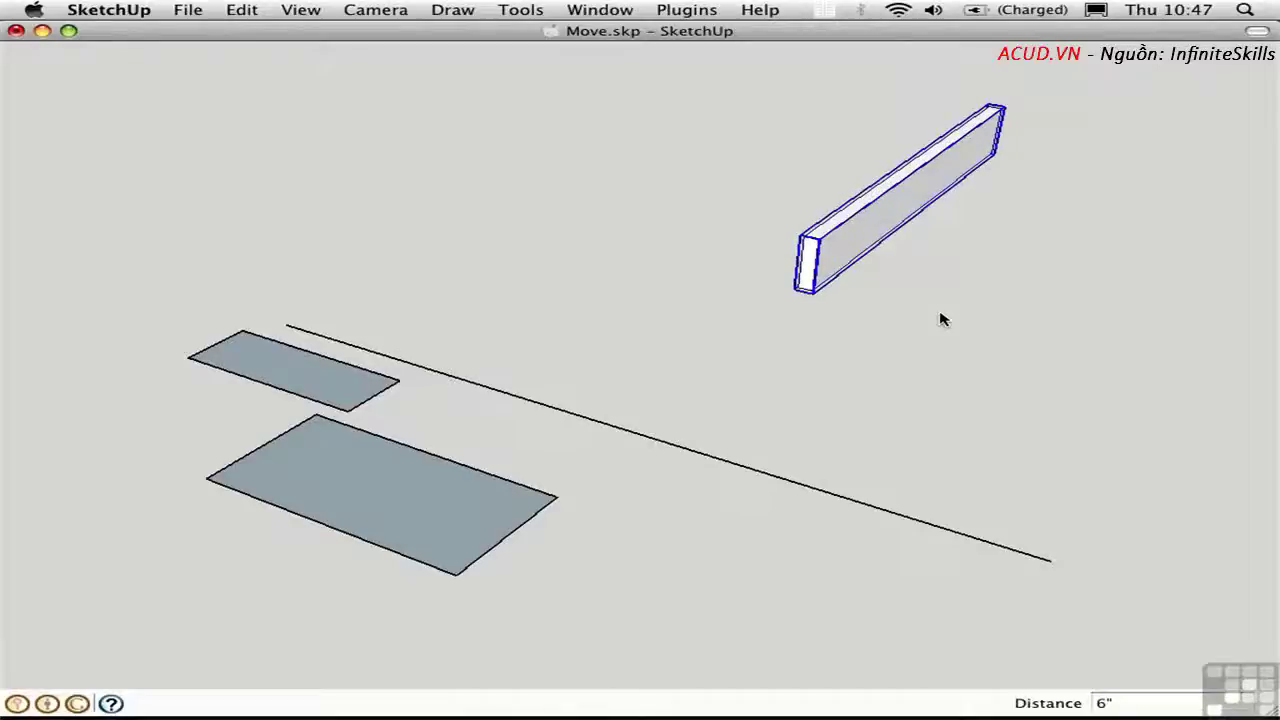
key("Left")
key("Left")
key("Left")
key("Left")
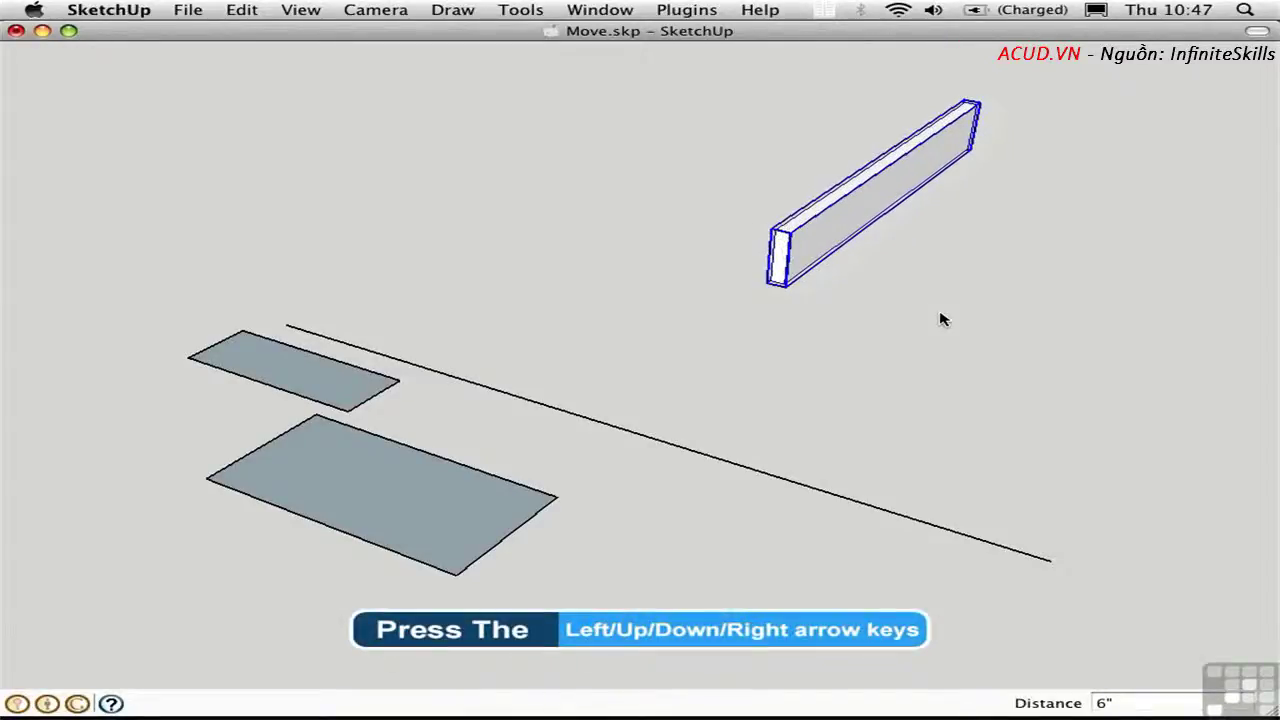
key("Right")
key("Right")
key("Right")
key("Right")
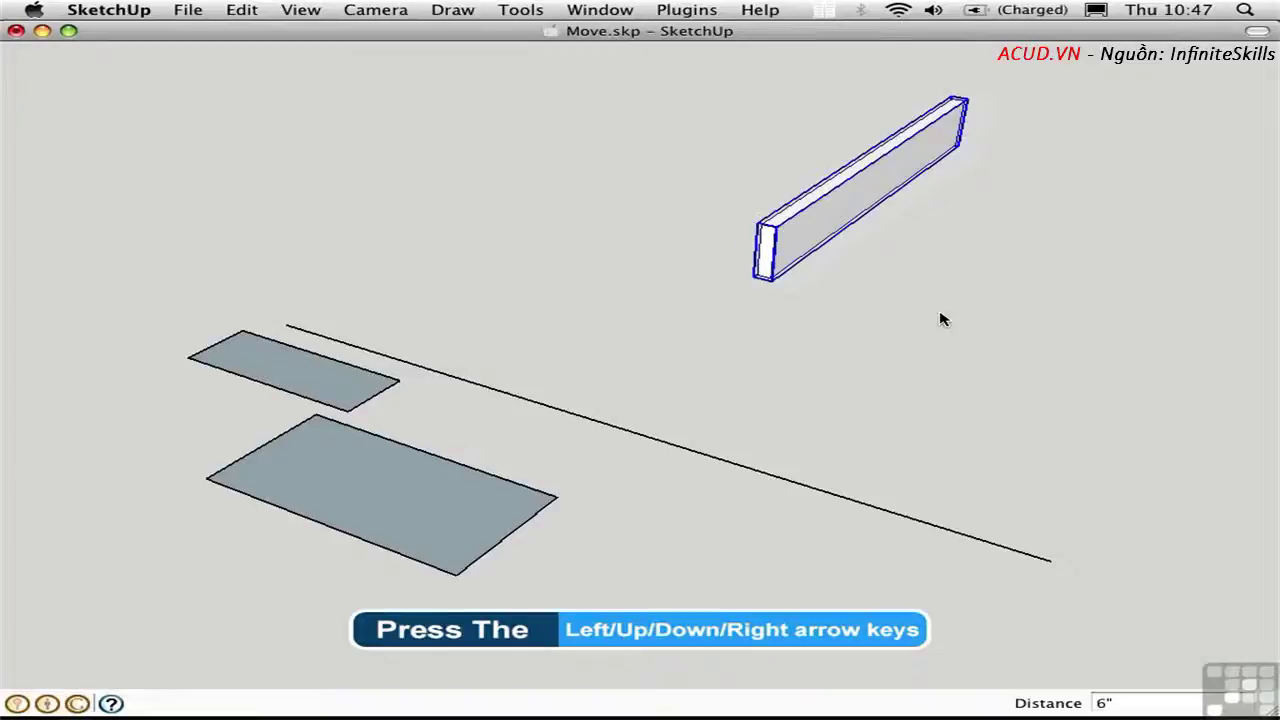
key("Left")
key("Left")
key("Left")
key("Left")
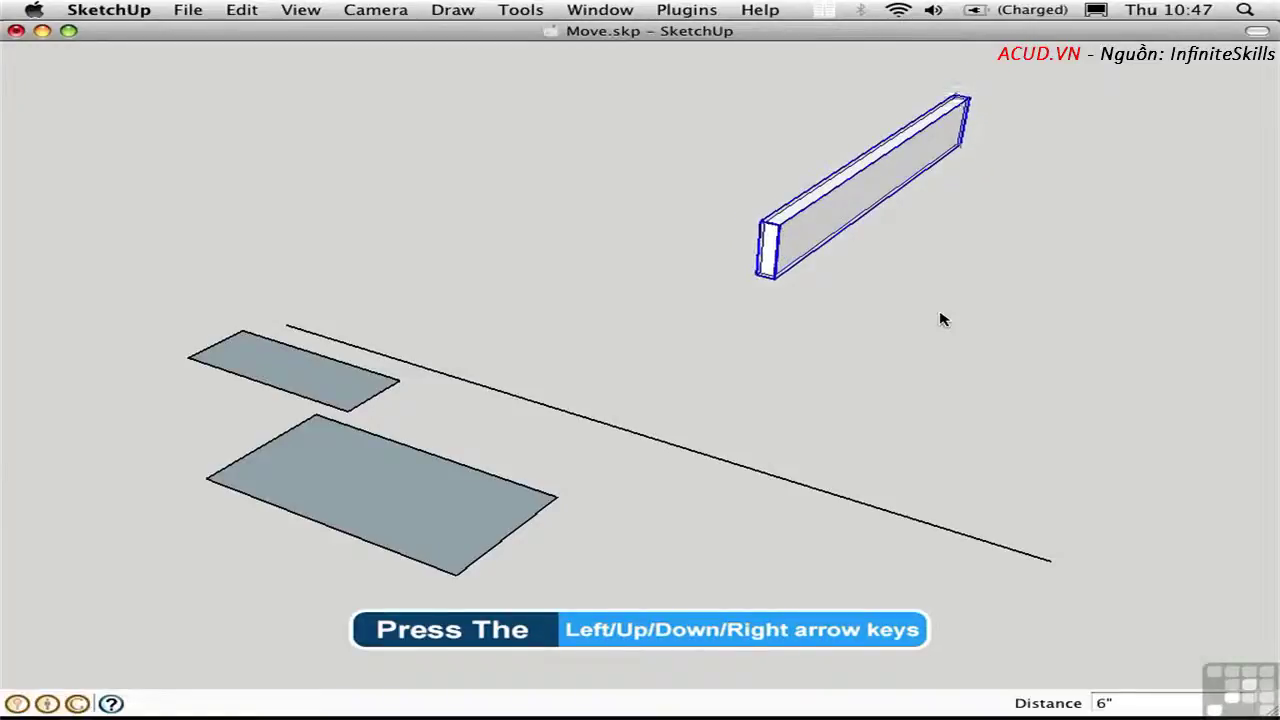
key("Right")
key("Right")
key("Right")
key("Right")
key("Right")
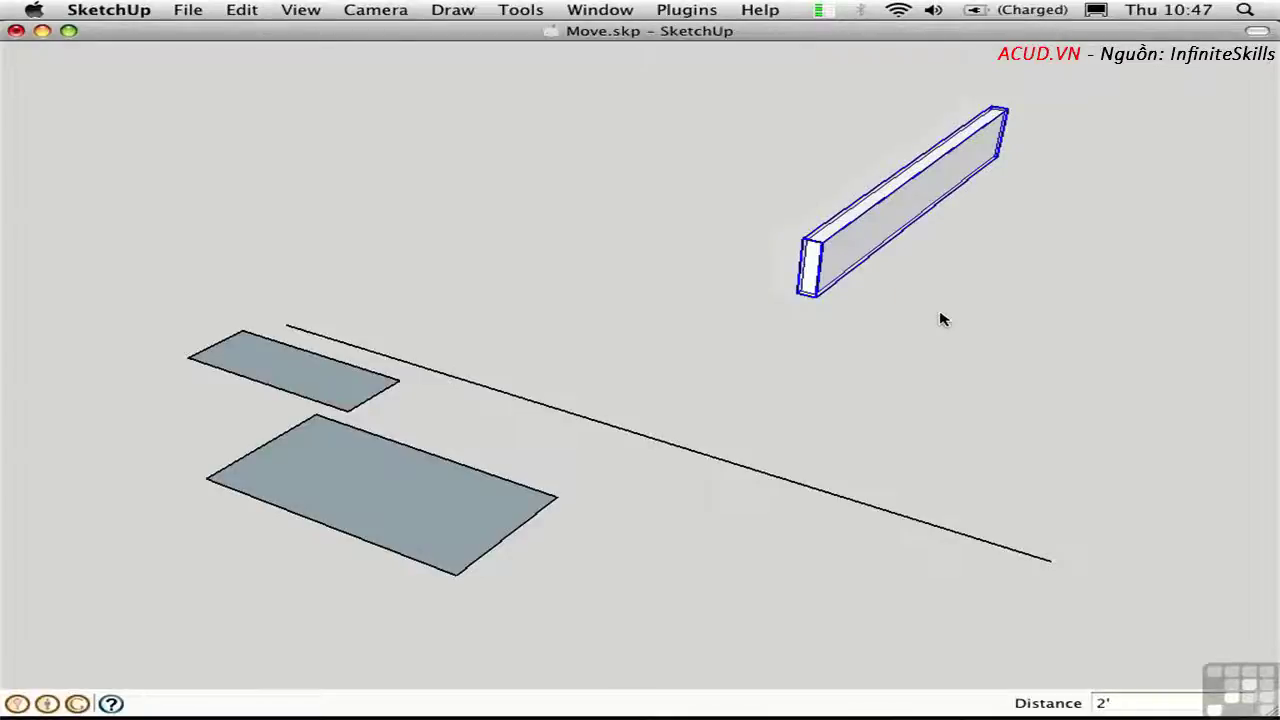
Set the JS MoveTool distance to 2' and nudge the board back and forth horizontally.
key("Left")
key("Left")
key("Left")
key("Left")
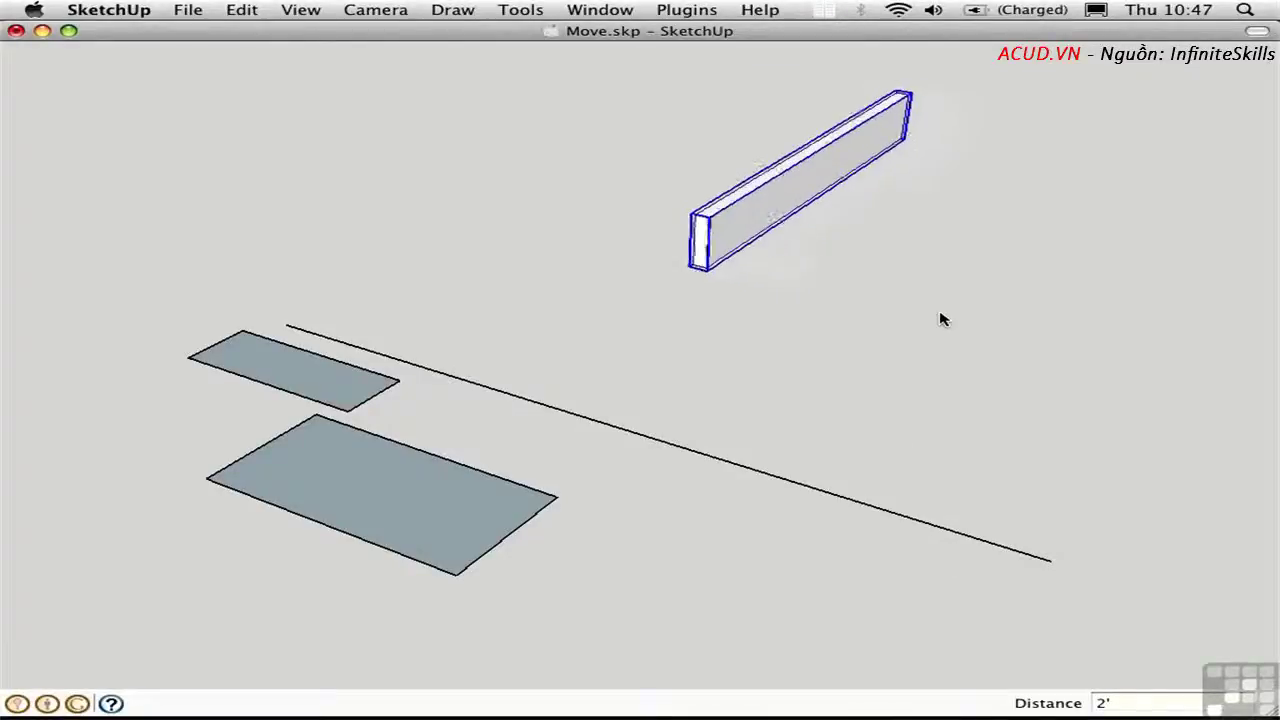
key("Right")
key("Right")
key("Right")
key("Right")
key("Right")
key("Right")
key("Right")
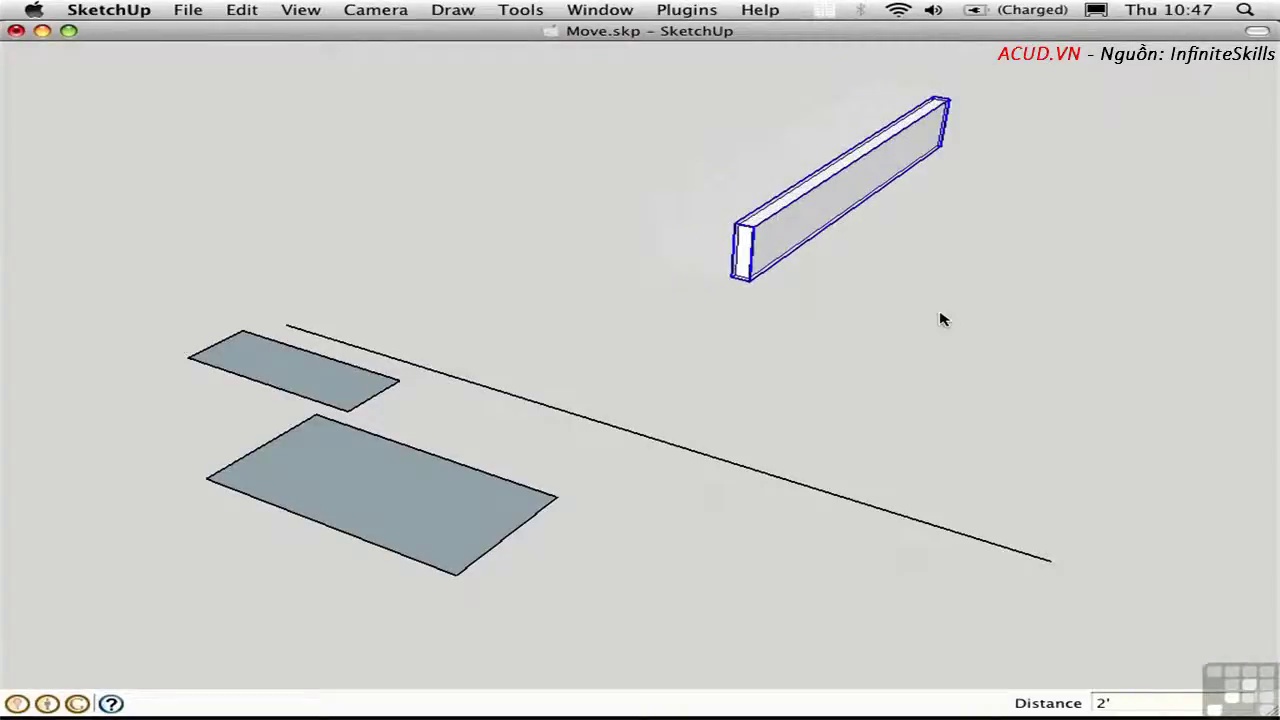
key("Right")
key("Right")
key("Right")
key("Right")
key("Left")
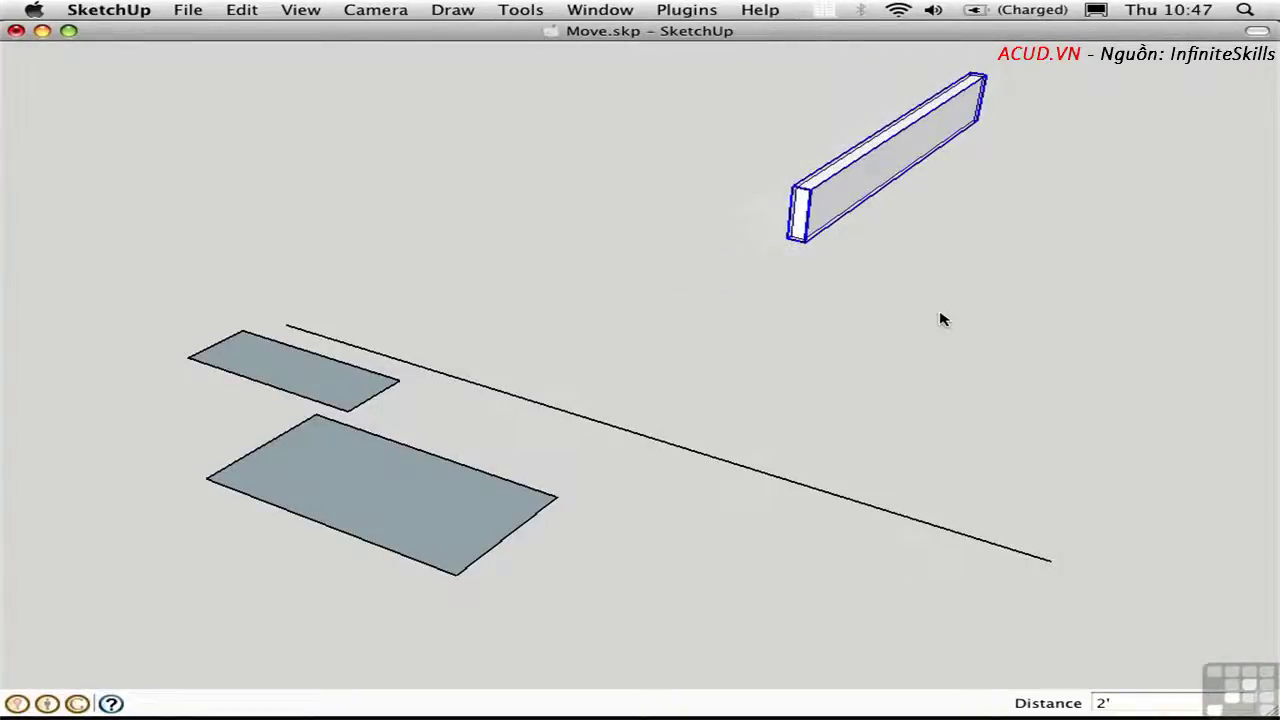
key("Left")
key("Left")
key("Left")
key("Left")
key("Left")
key("Left")
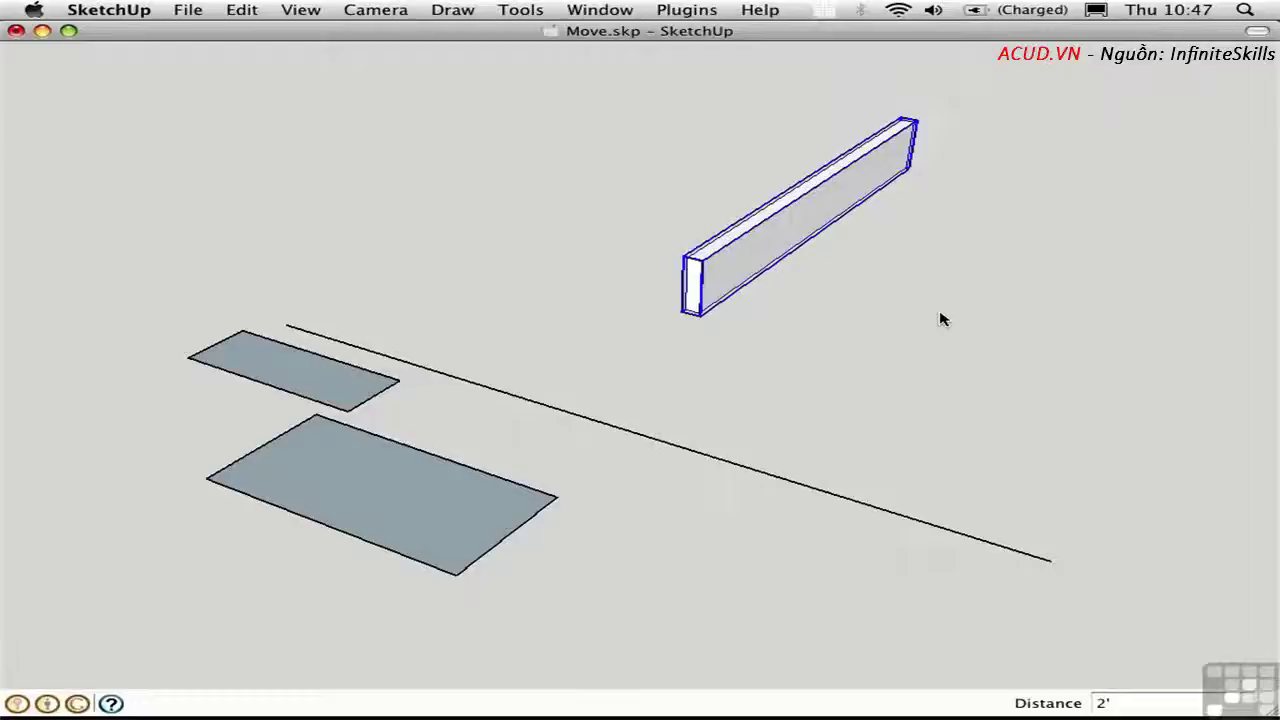
Nudge the board up and down along the vertical axis with the JS MoveTool.
key("Up")
key("Up")
key("Up")
key("Up")
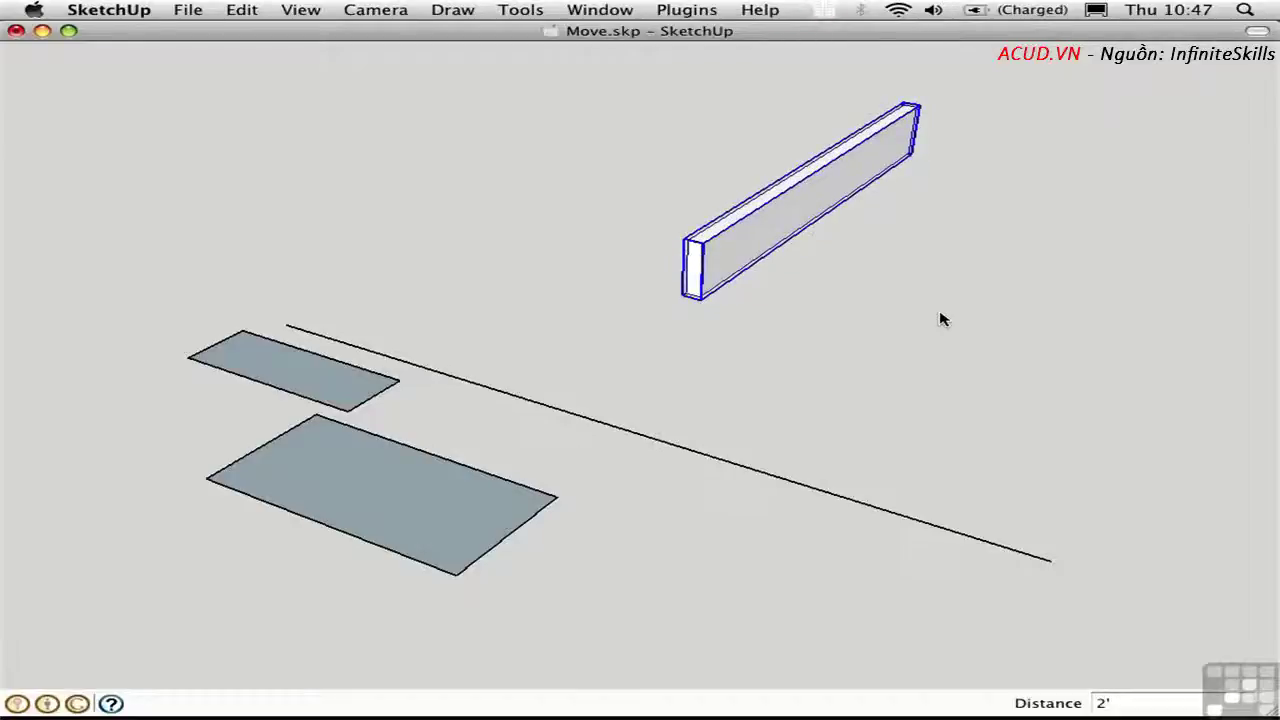
middle_click_drag(543, 351, 791, 157)
key("Down")
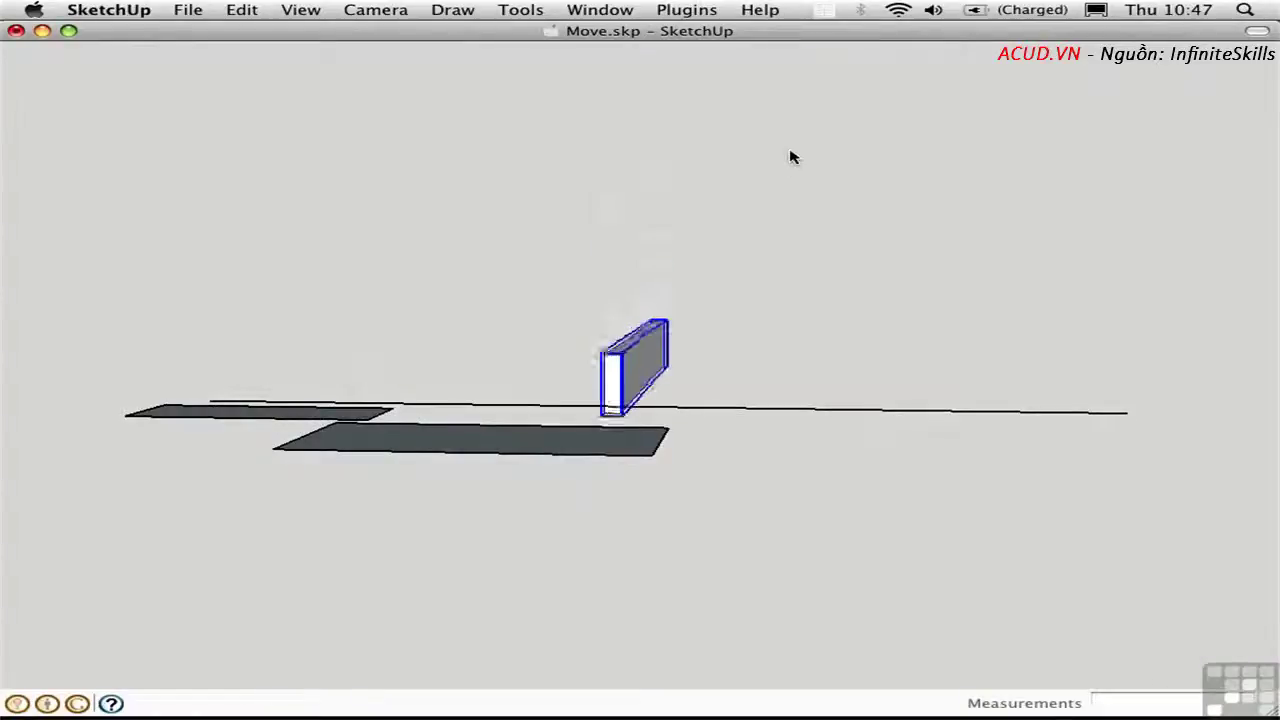
middle_click_drag(709, 189, 506, 437)
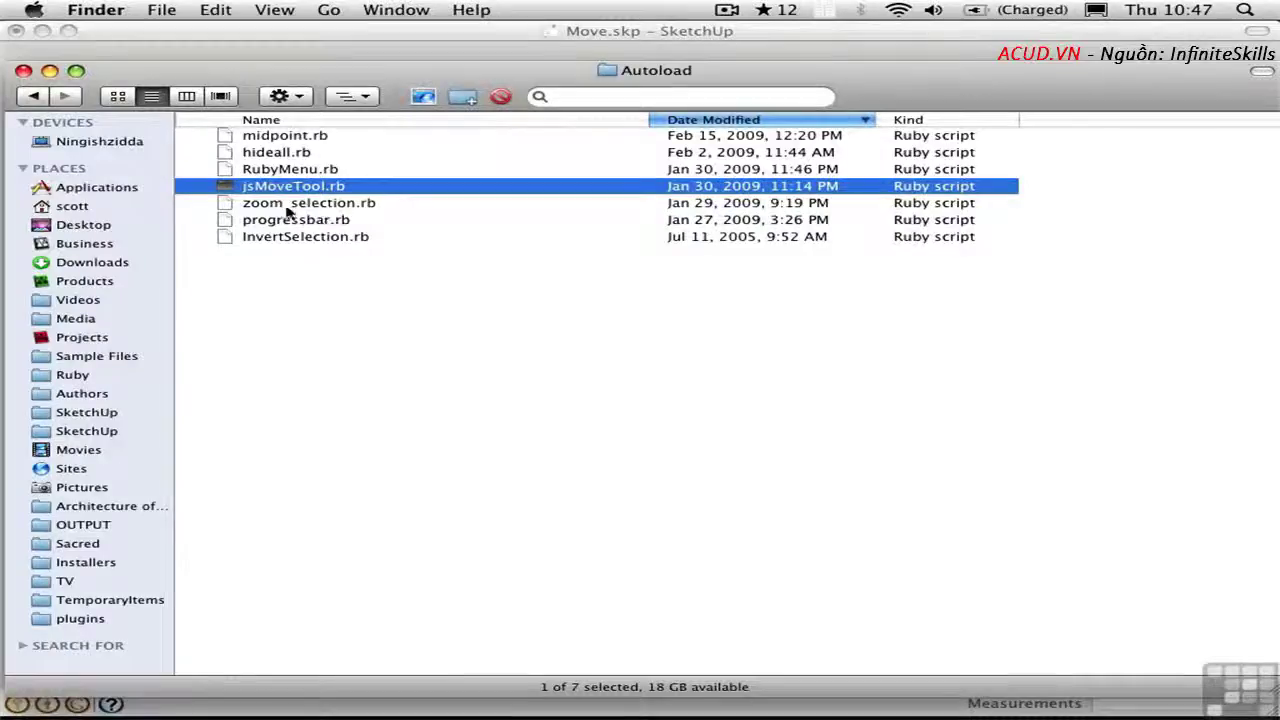
Preview the jsMoveTool.rb script from Finder's Autoload folder and read through its usage notes and platform code.
key("space")
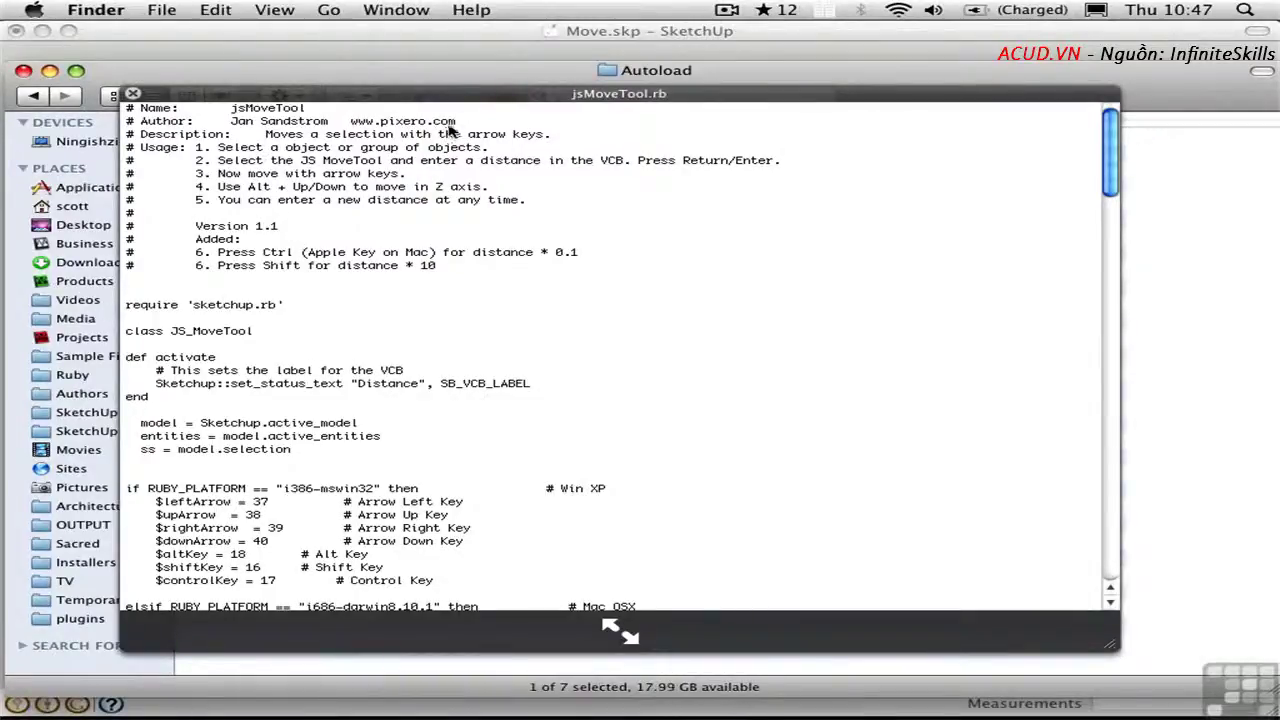
scroll(1115, 176, "down", 5)
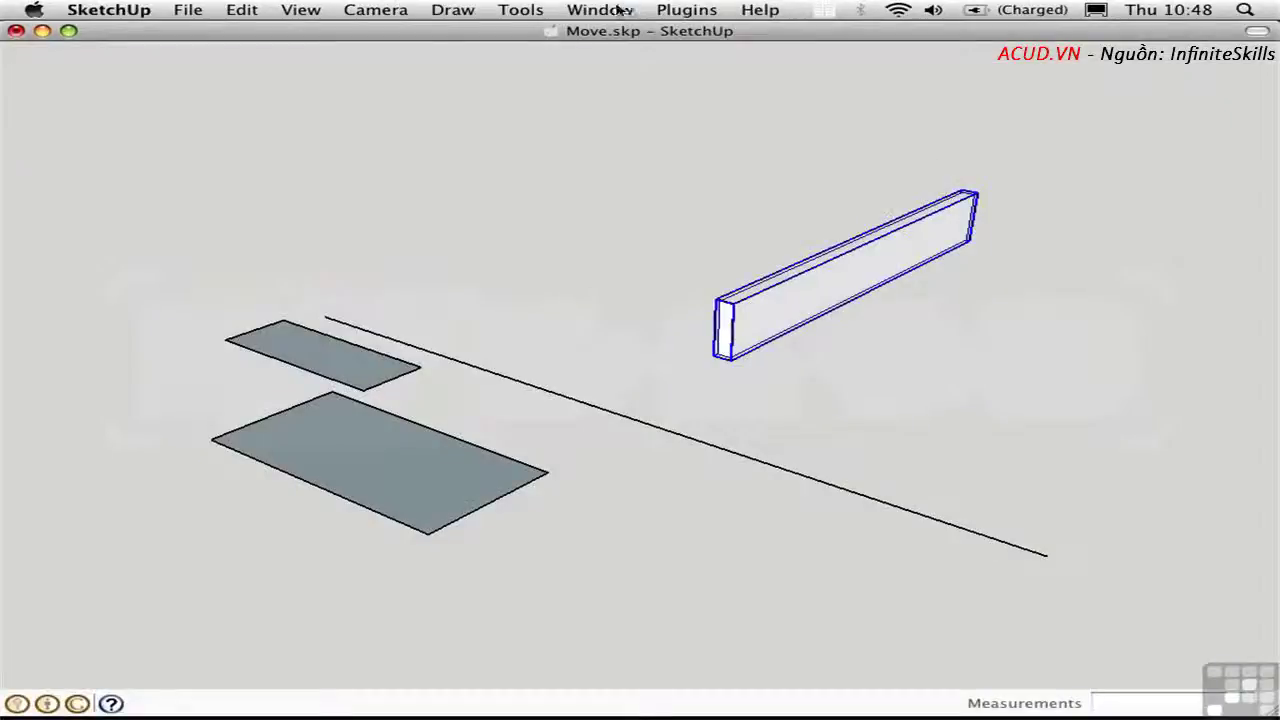
Switch to SketchUp and evaluate RUBY_PLATFORM in the Ruby Console.
left_click(600, 10)
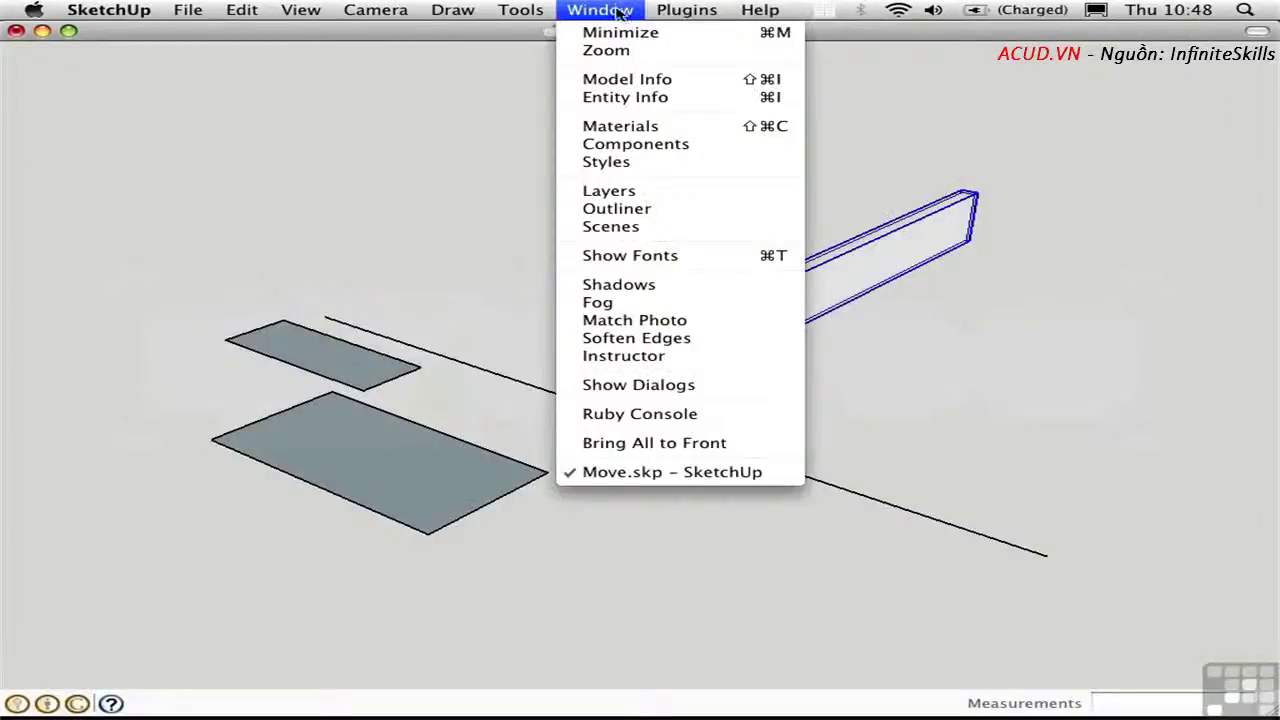
left_click(698, 414)
type("RUBY_PLATFORM")
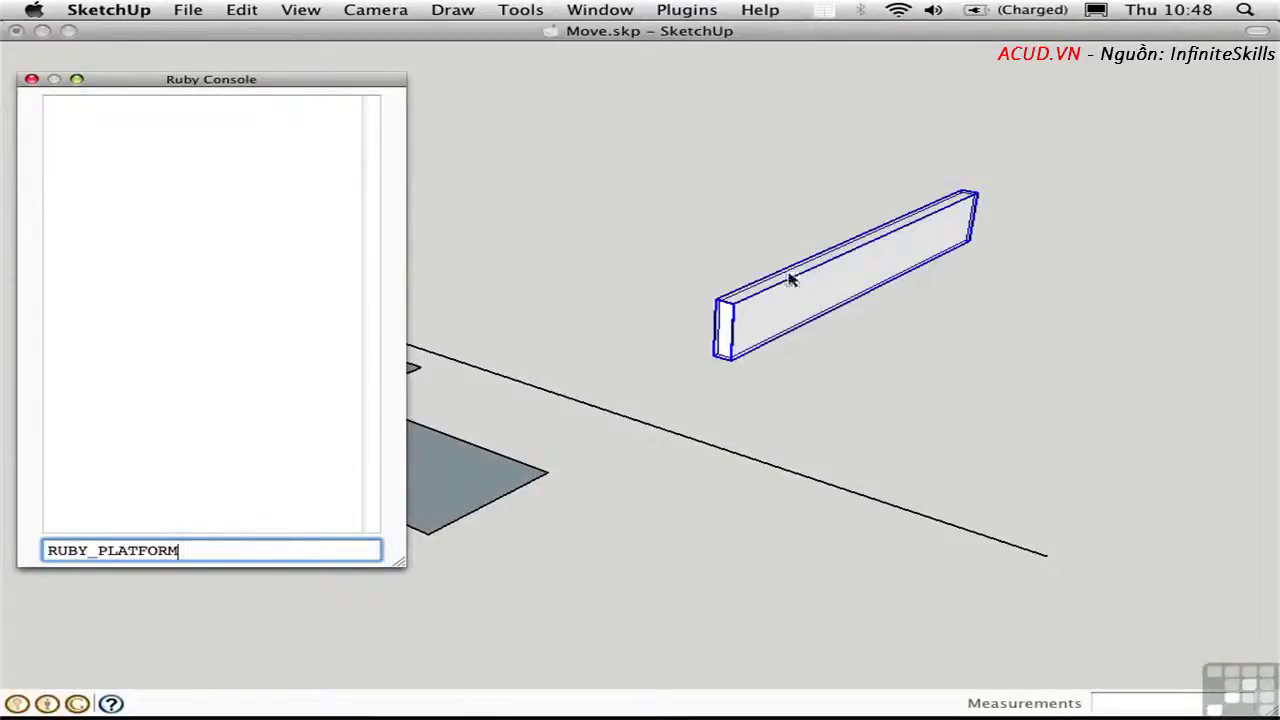
key("Return")
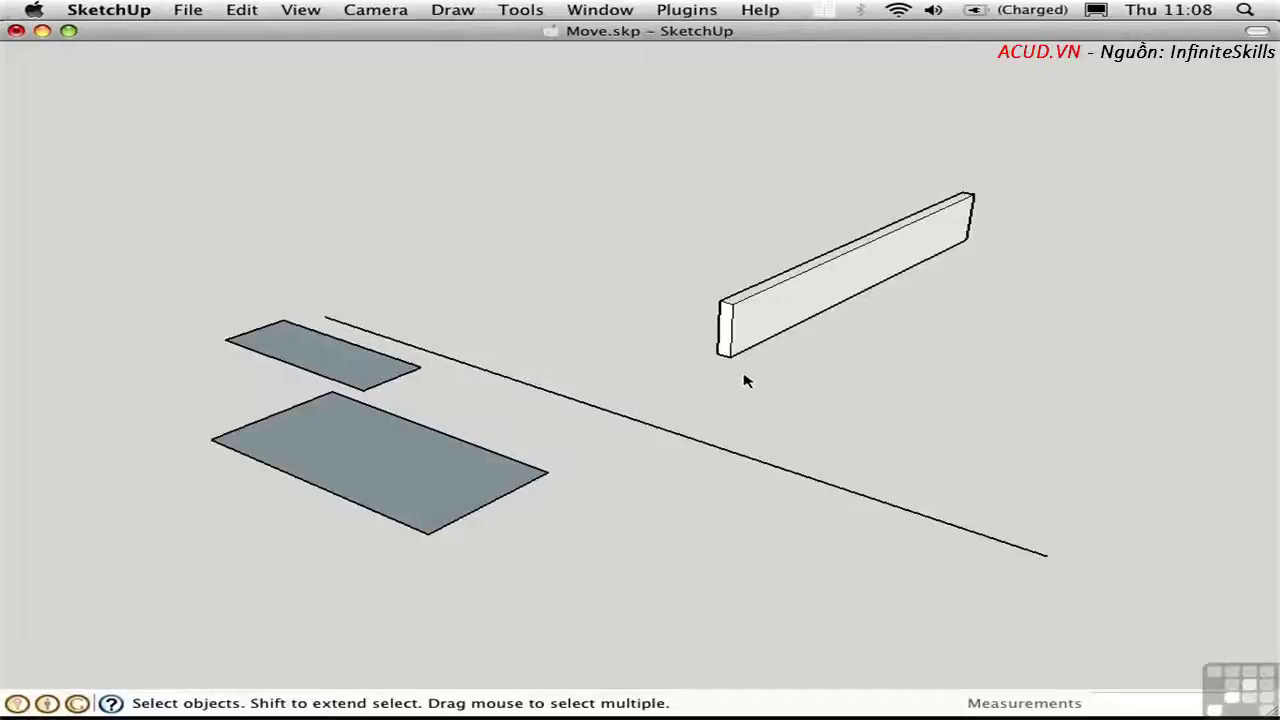
Copy the board along the red axis, away from the original, and set the copy's distance to 2'.
left_click(760, 329)
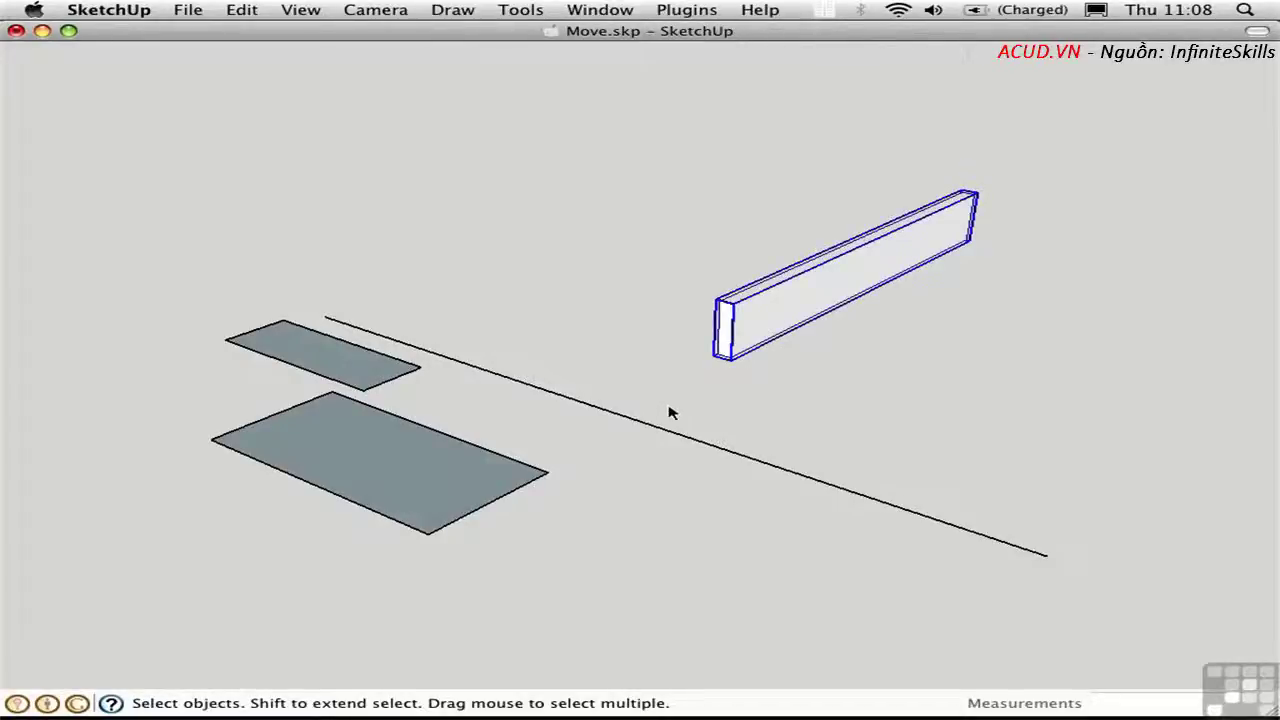
key("m")
left_click(665, 378)
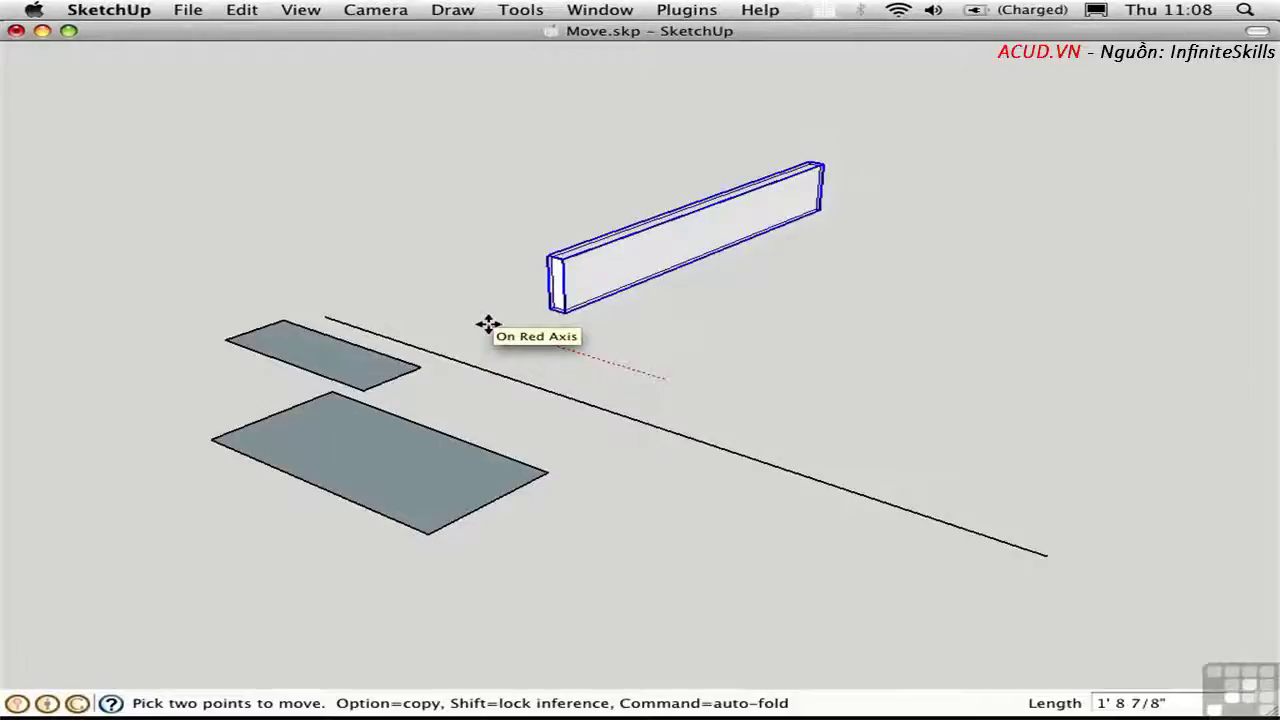
key("alt")
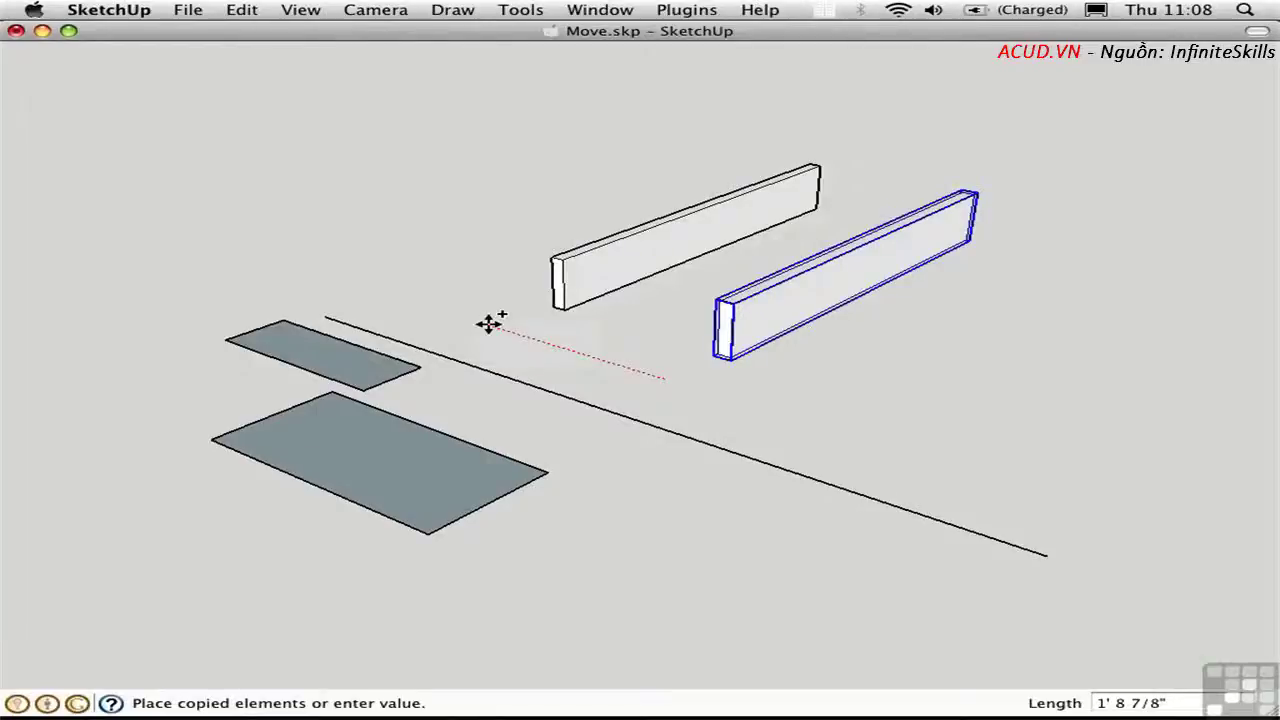
left_click(488, 322)
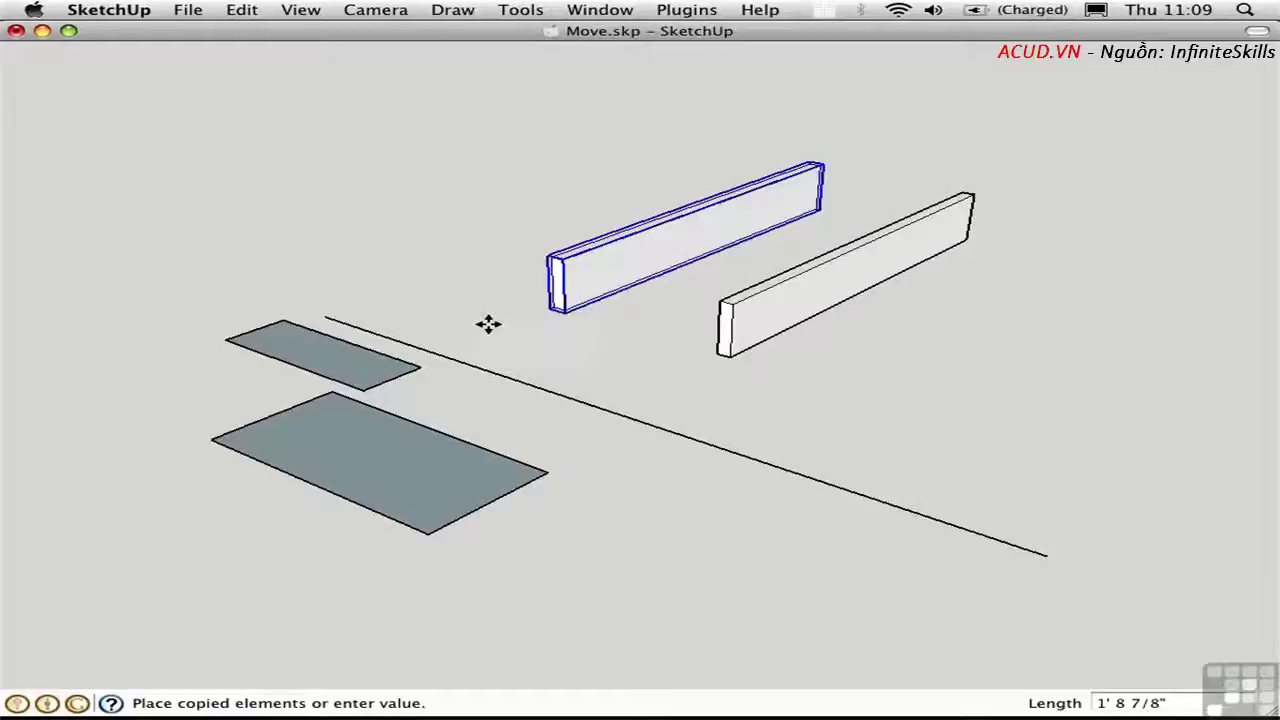
type("2")
key("Return")
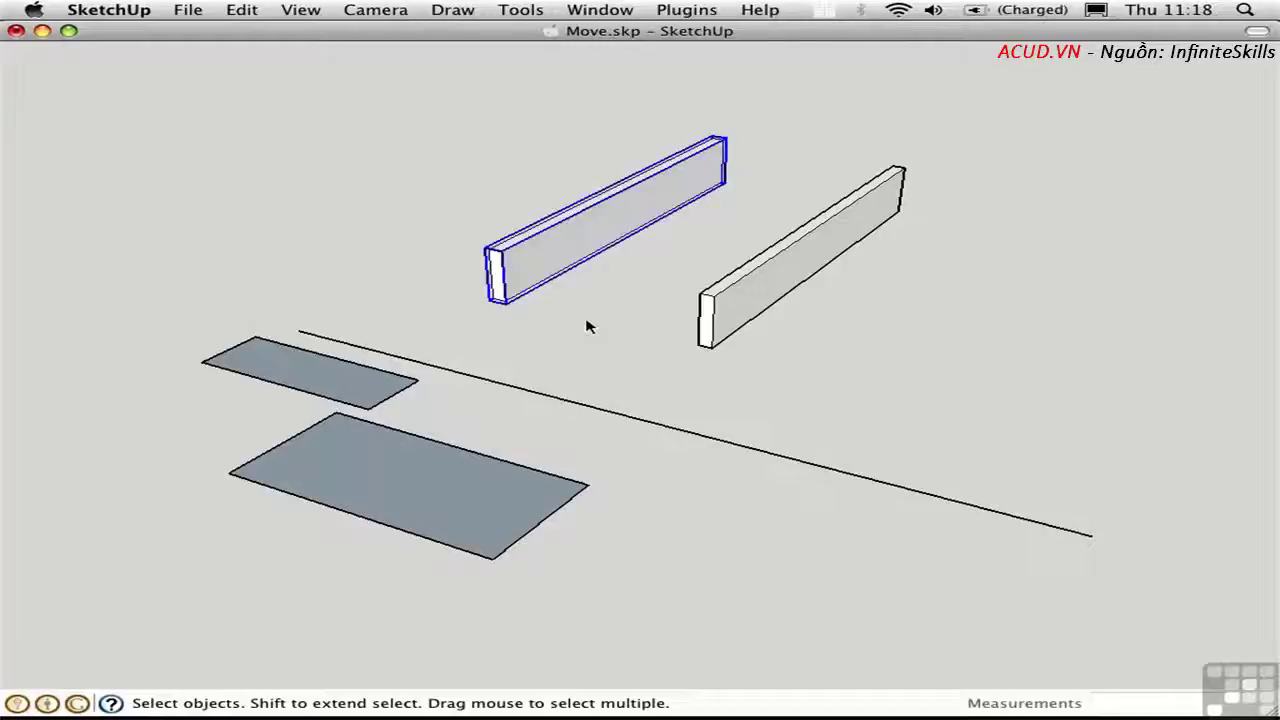
Move the copied board by its near lower corner onto the adjacent endpoint of the long line.
key("m")
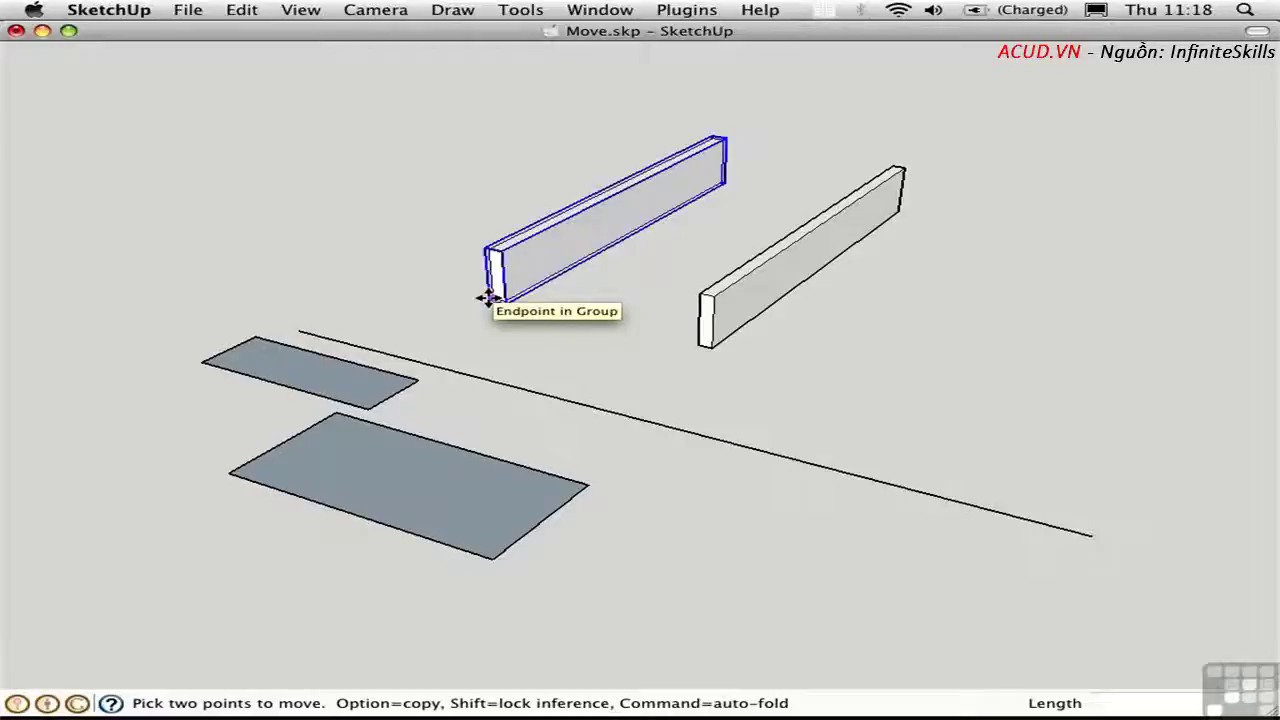
left_click(488, 298)
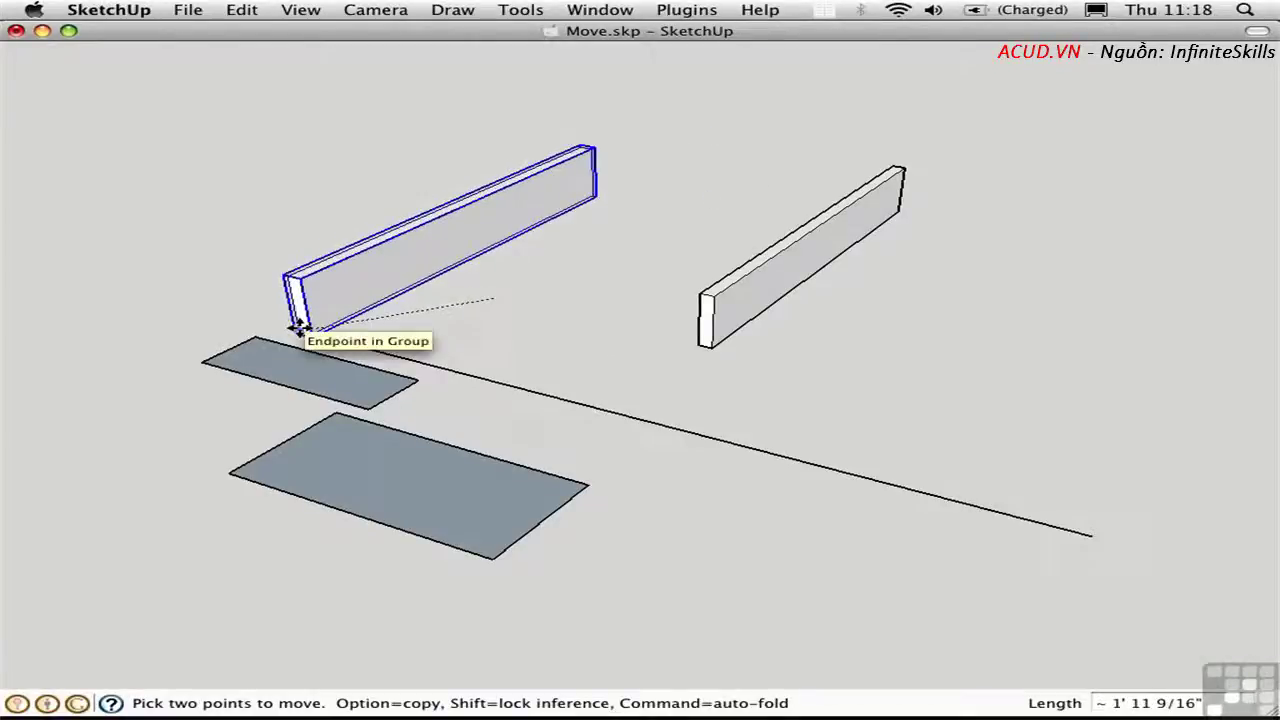
left_click(297, 326)
Delete the original board, keeping only the copy at the line's endpoint.
key("q")
key("space")
left_click(749, 300)
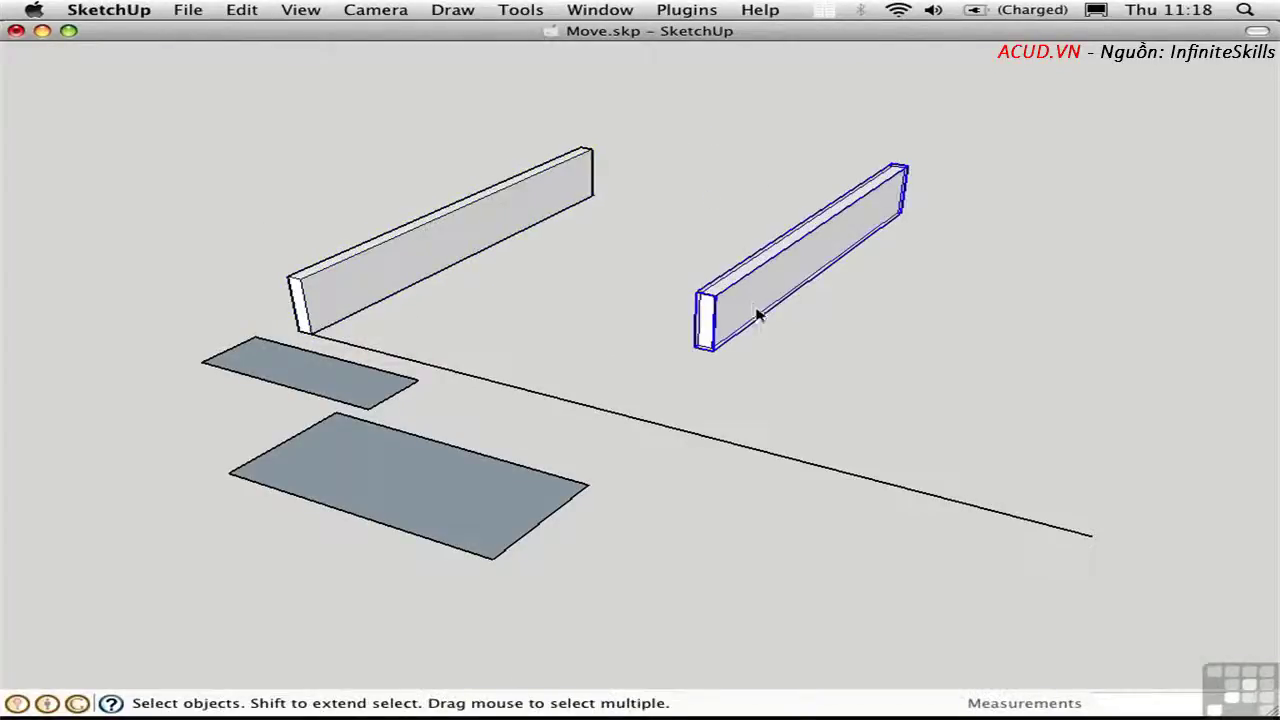
key("Delete")
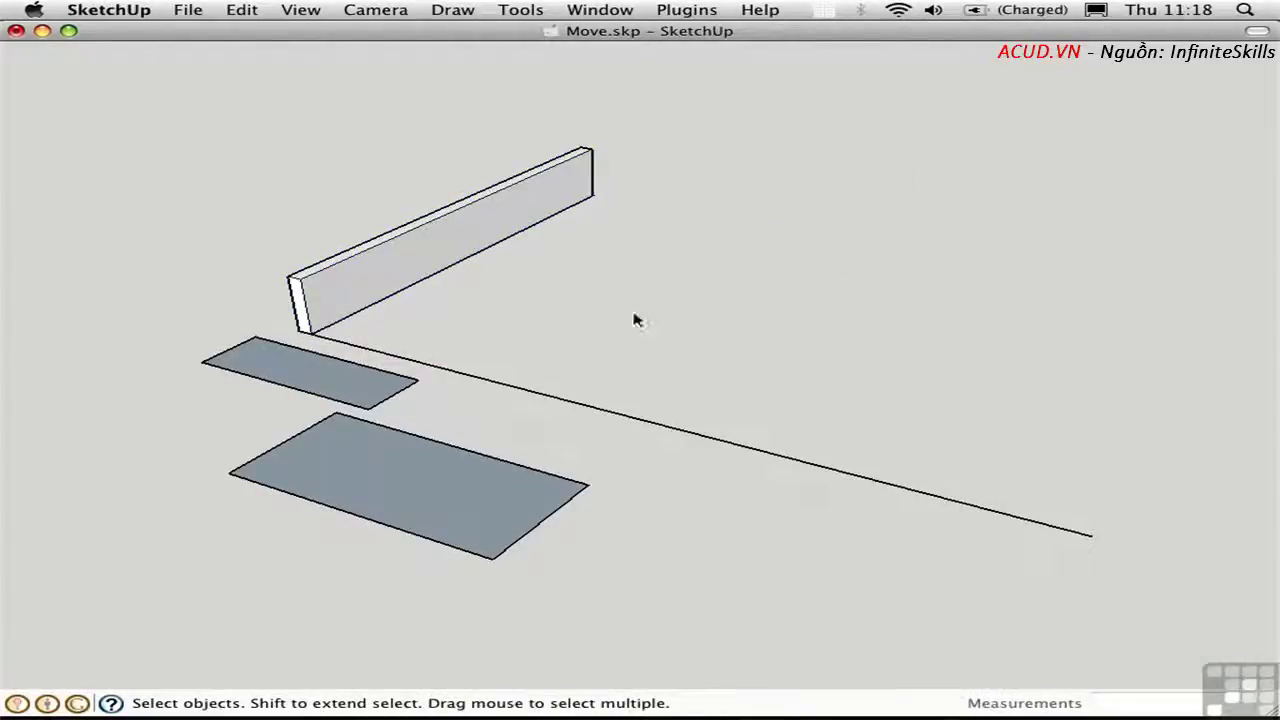
Copy the board along the red axis, following the long line, and set the copy's distance to 18 inches.
left_click(440, 256)
key("m")
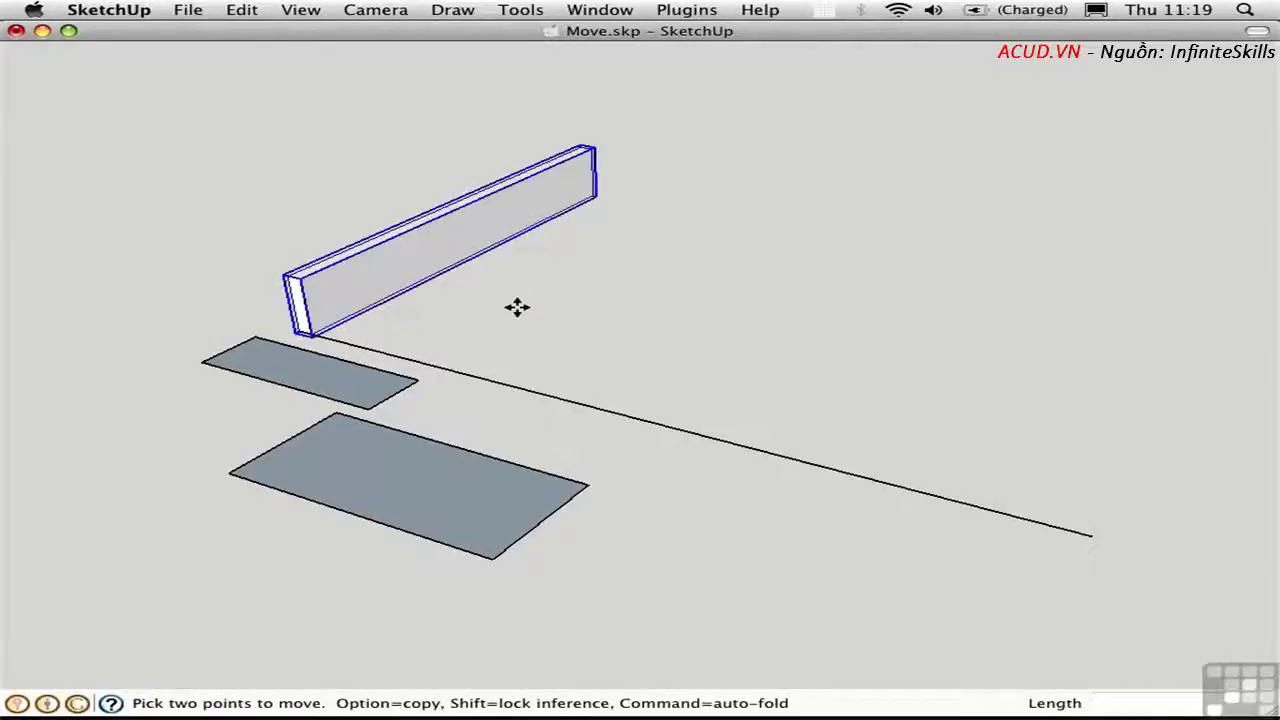
left_click(508, 294)
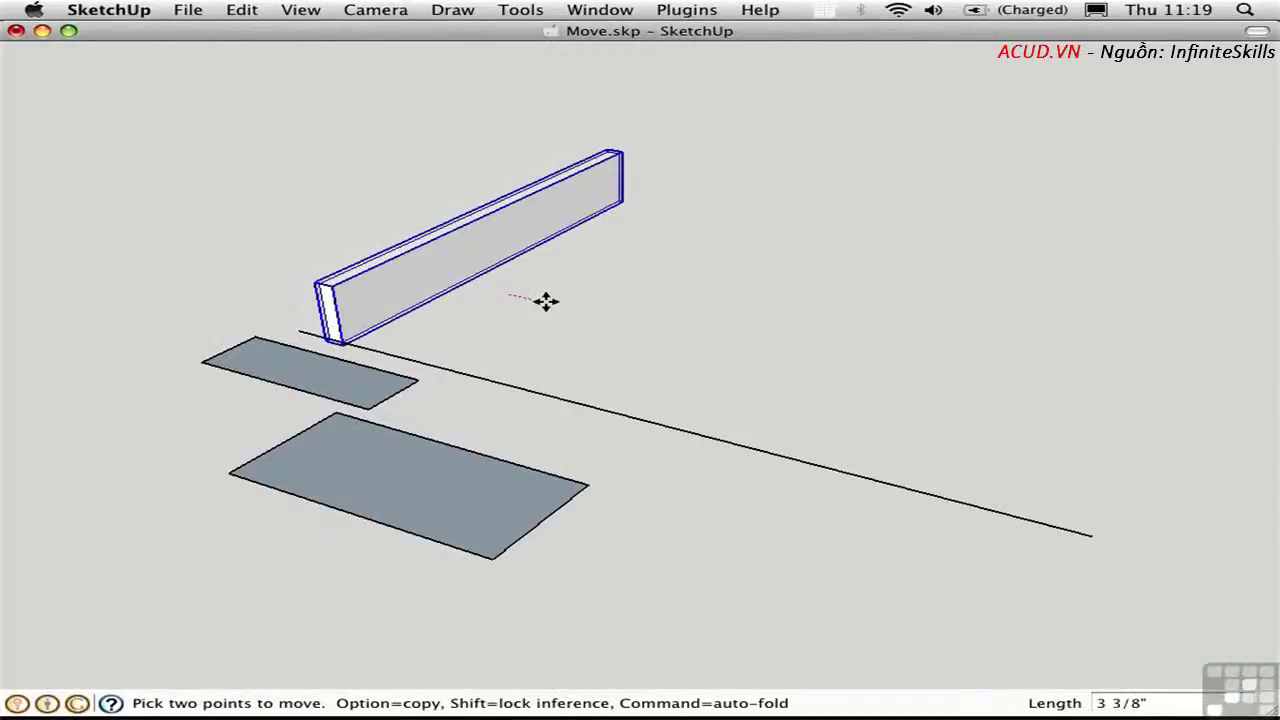
key("alt")
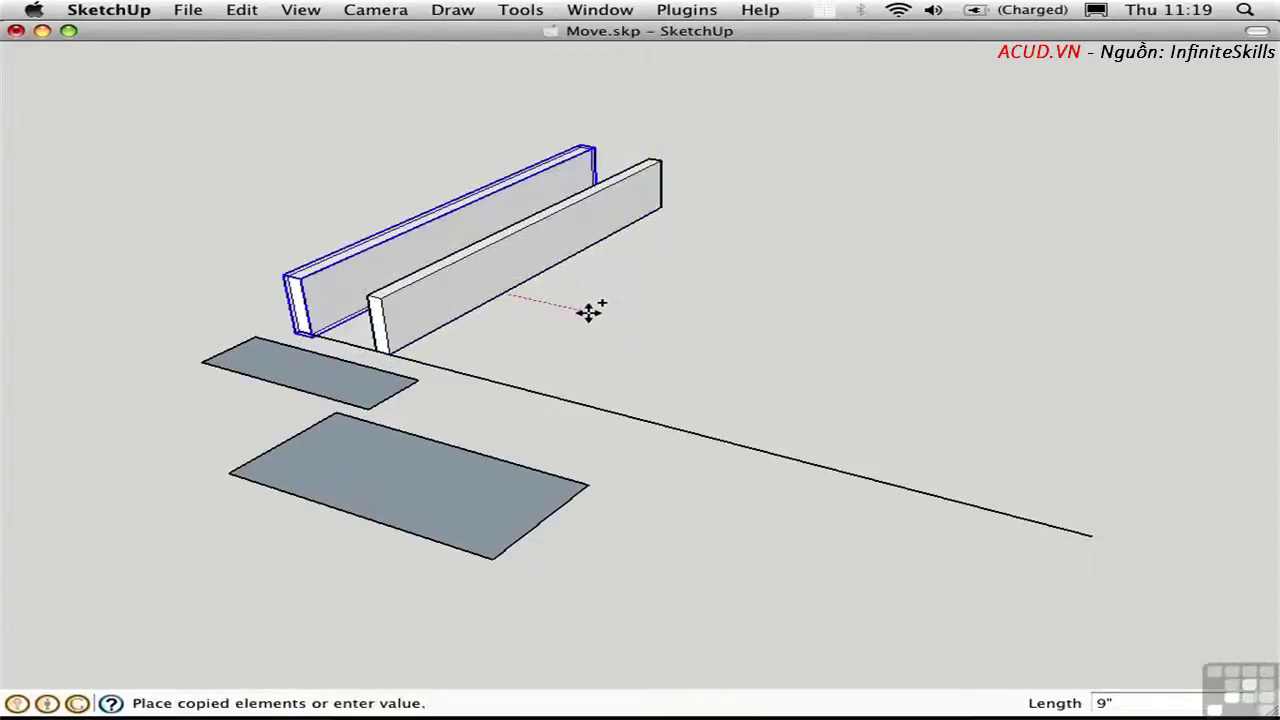
left_click(646, 328)
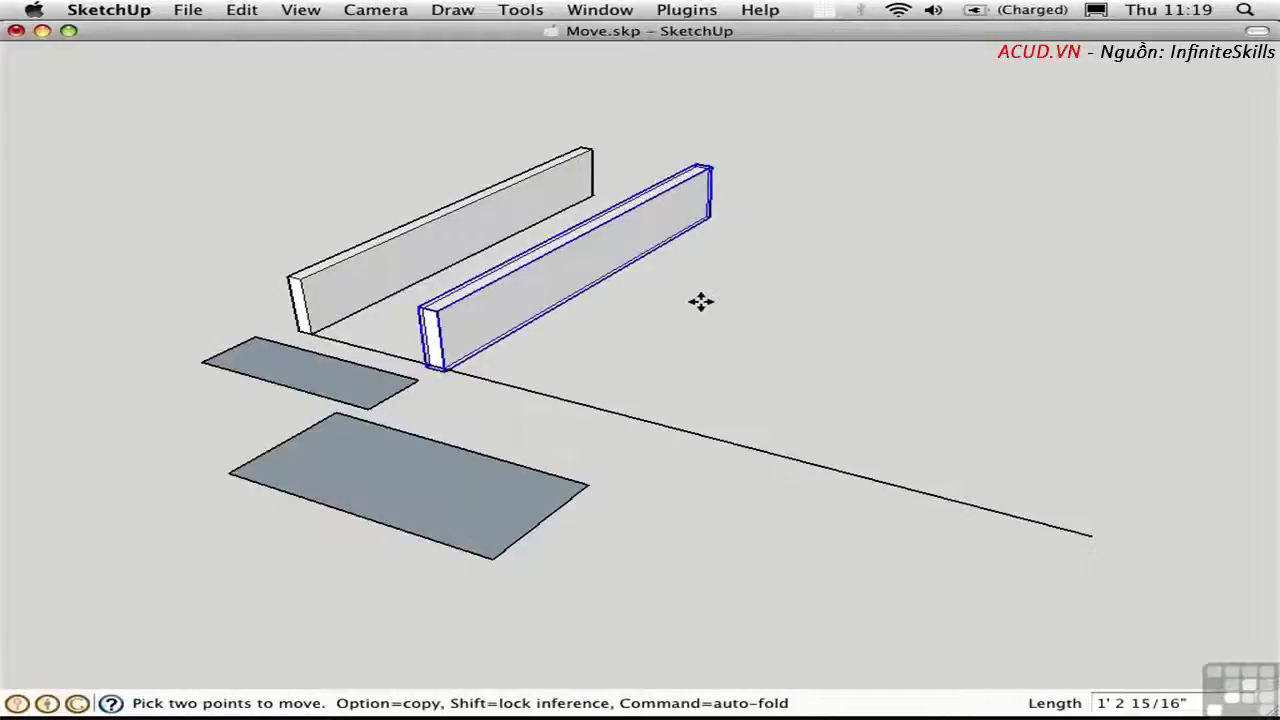
type("18")
key("Return")
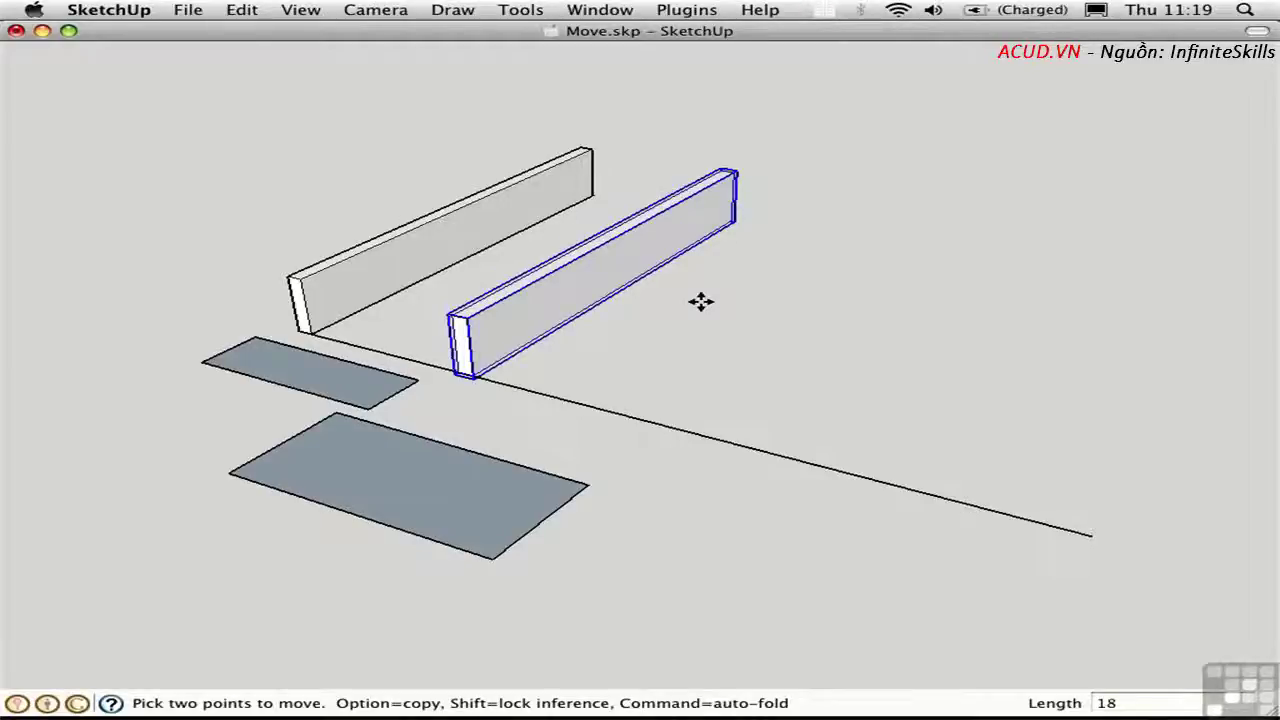
Array the copied board as 4x, try 3x and 2x instead, and set the array back to 4x.
type("4x")
key("Return")
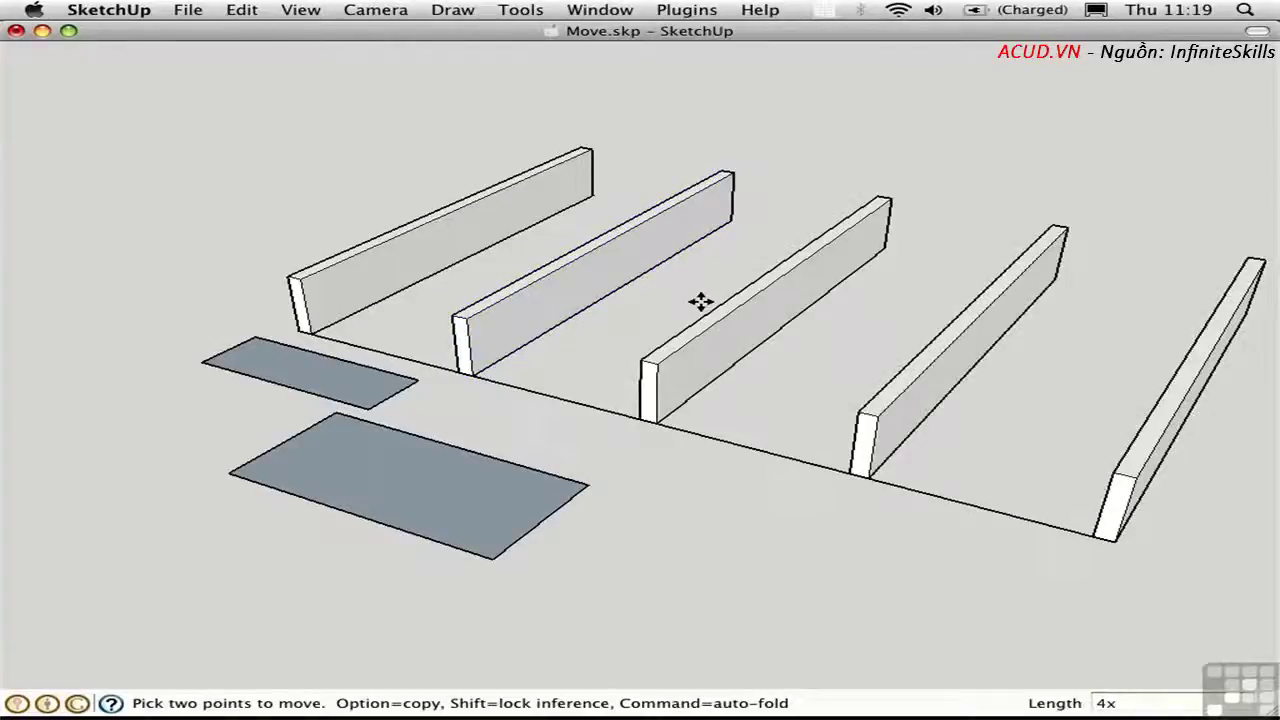
key("Return")
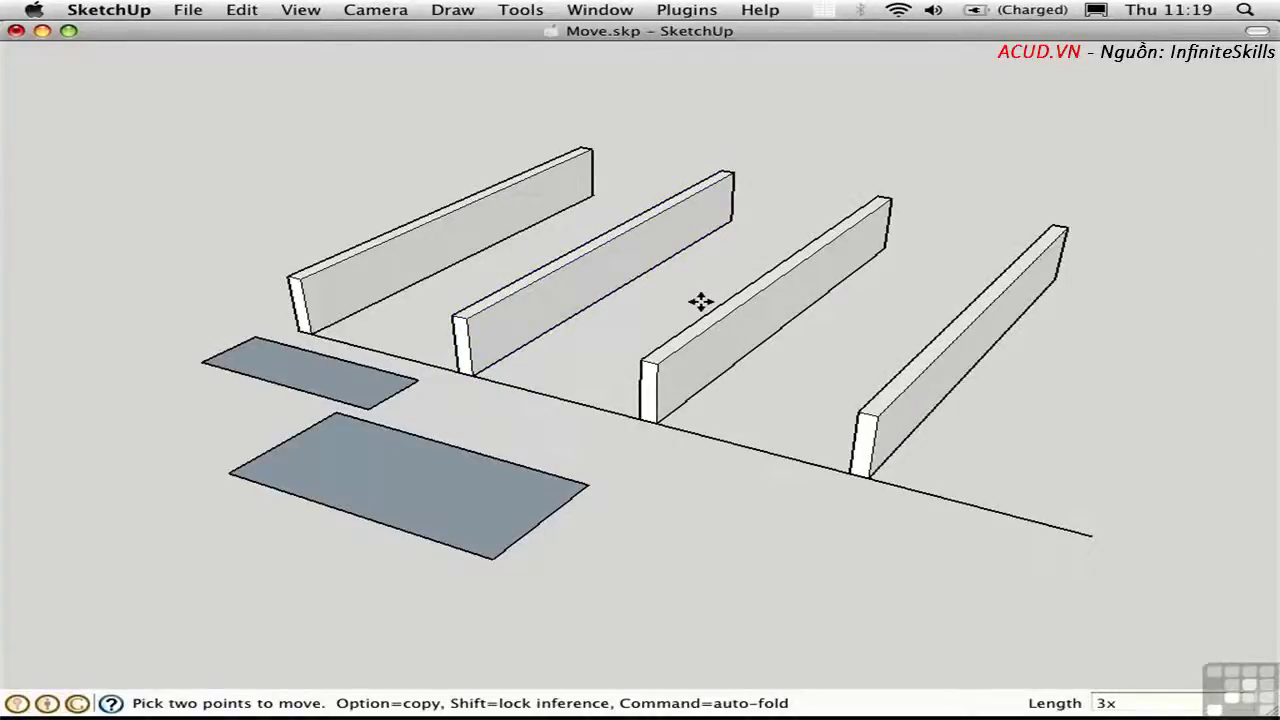
key("Return")
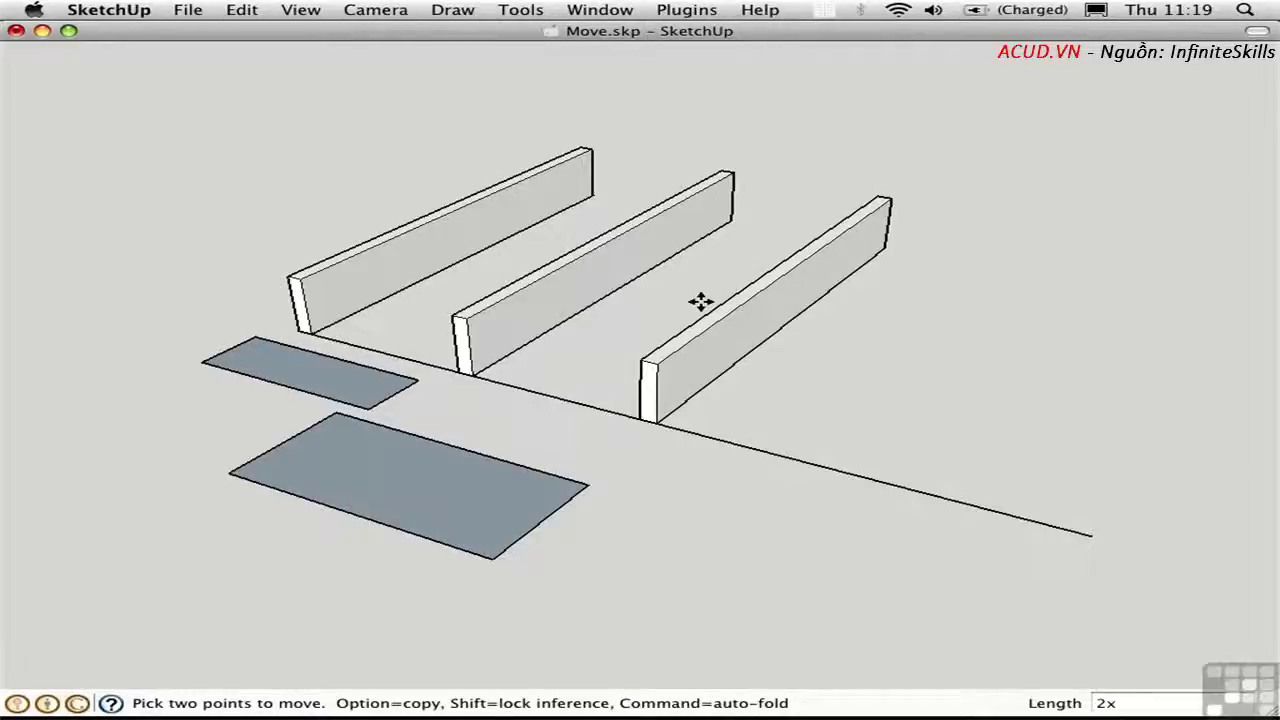
type("4x")
key("Return")
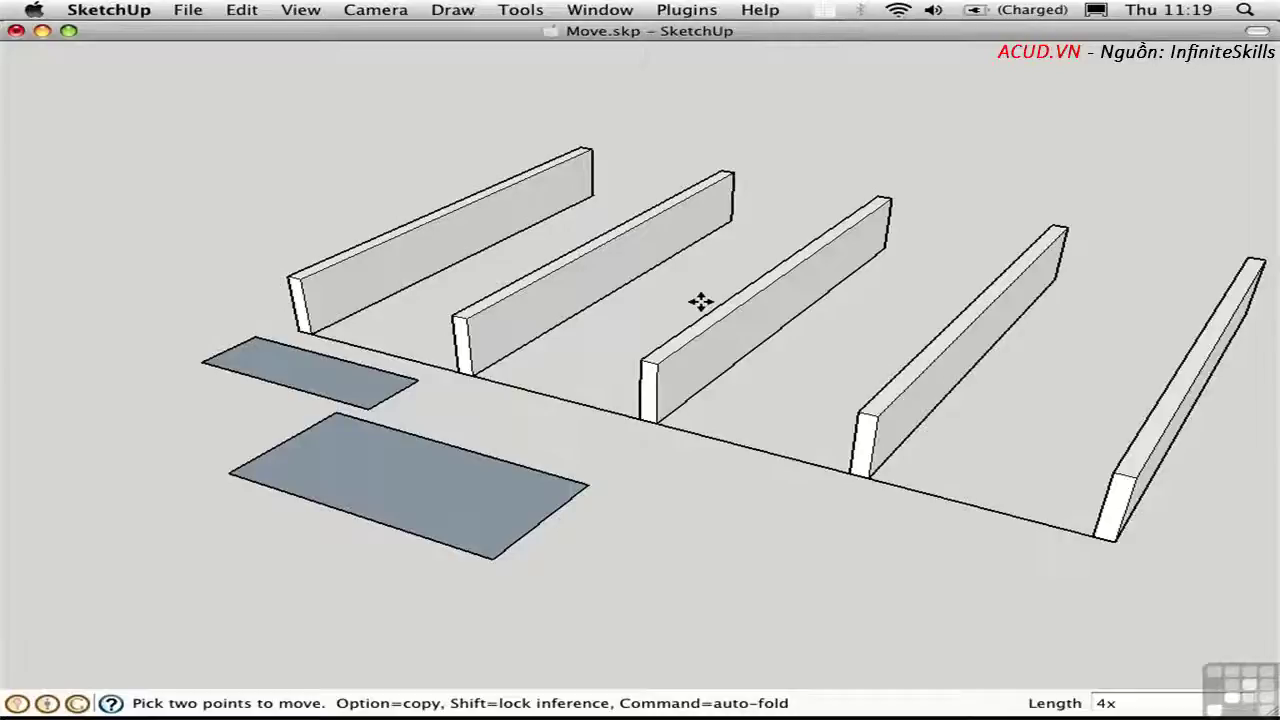
Delete all arrayed copies of the board, keeping only the original at the start of the line.
key("space")
left_click_drag(1243, 372, 965, 232)
key("Delete")
left_click_drag(840, 290, 636, 268)
key("Delete")
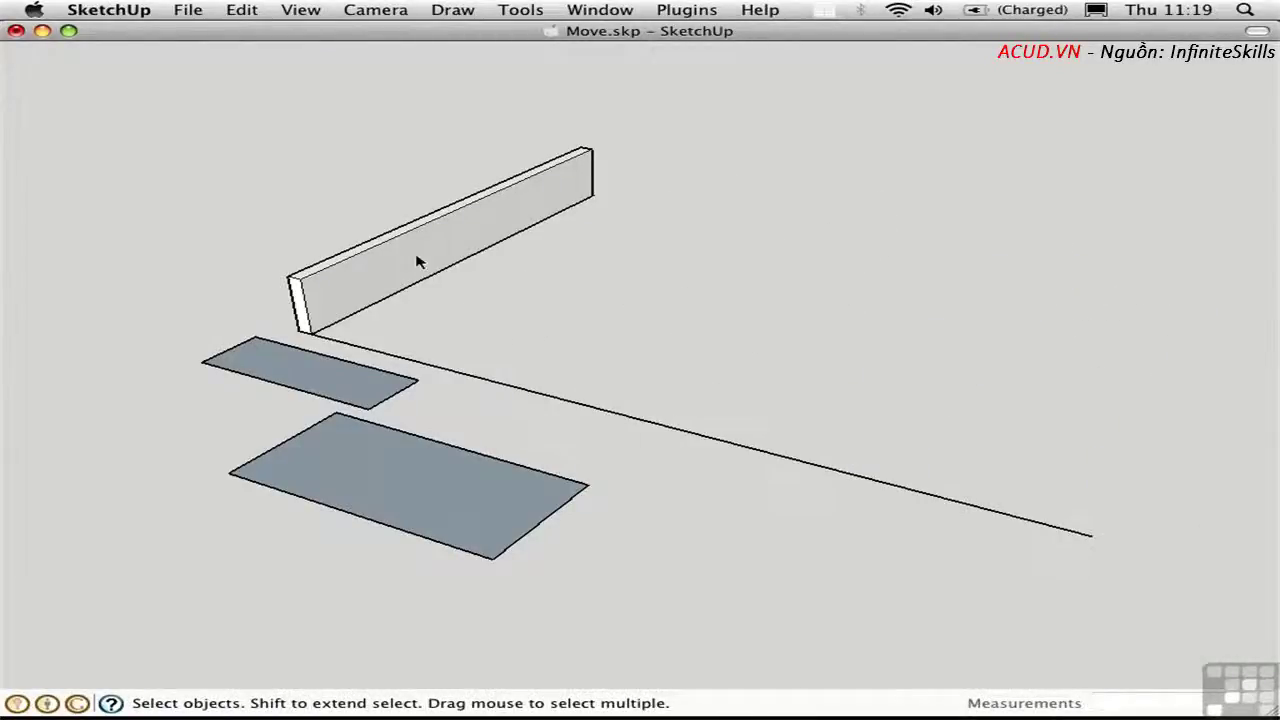
Copy the remaining board from its near lower corner to the far endpoint of the long line.
left_click(420, 270)
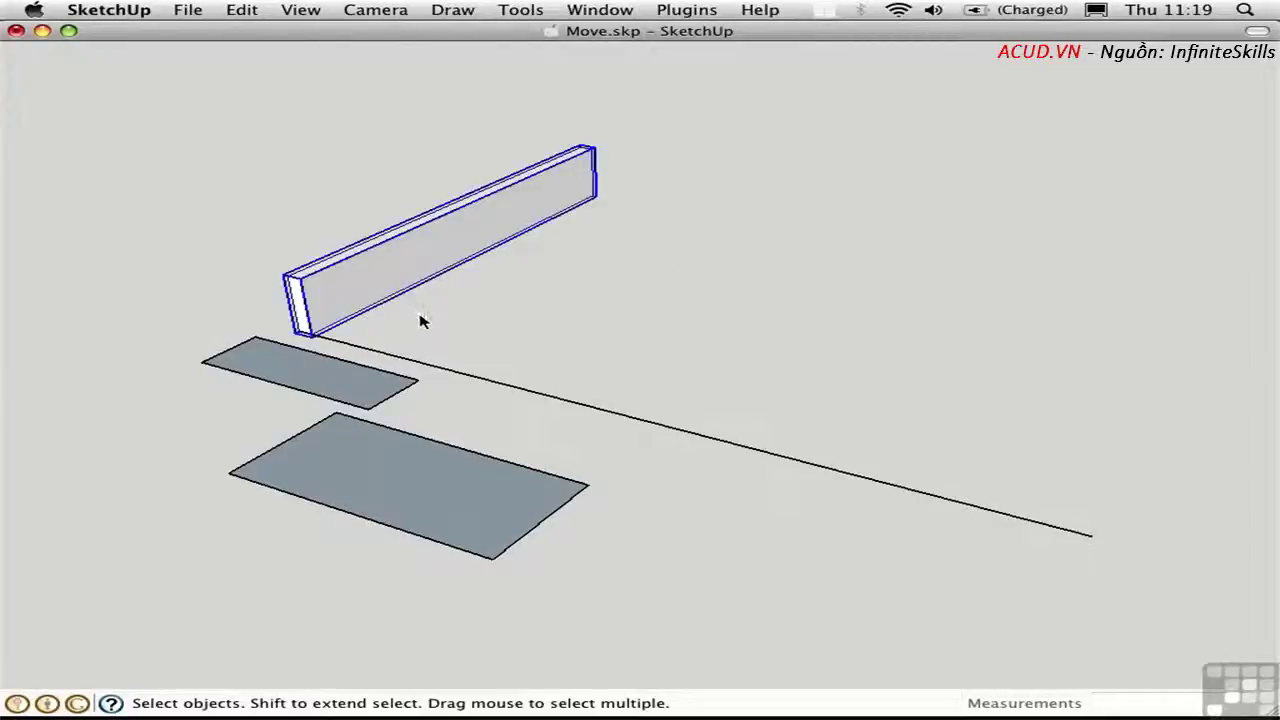
key("m")
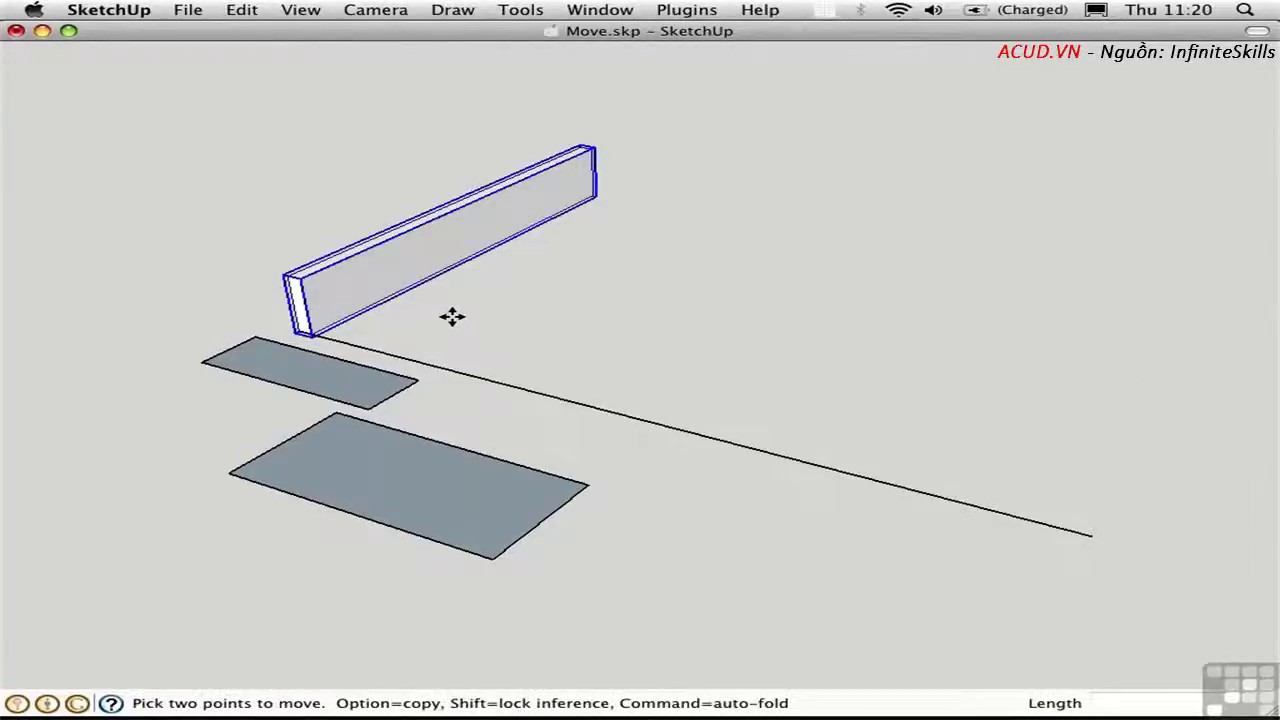
left_click(306, 334)
key("alt")
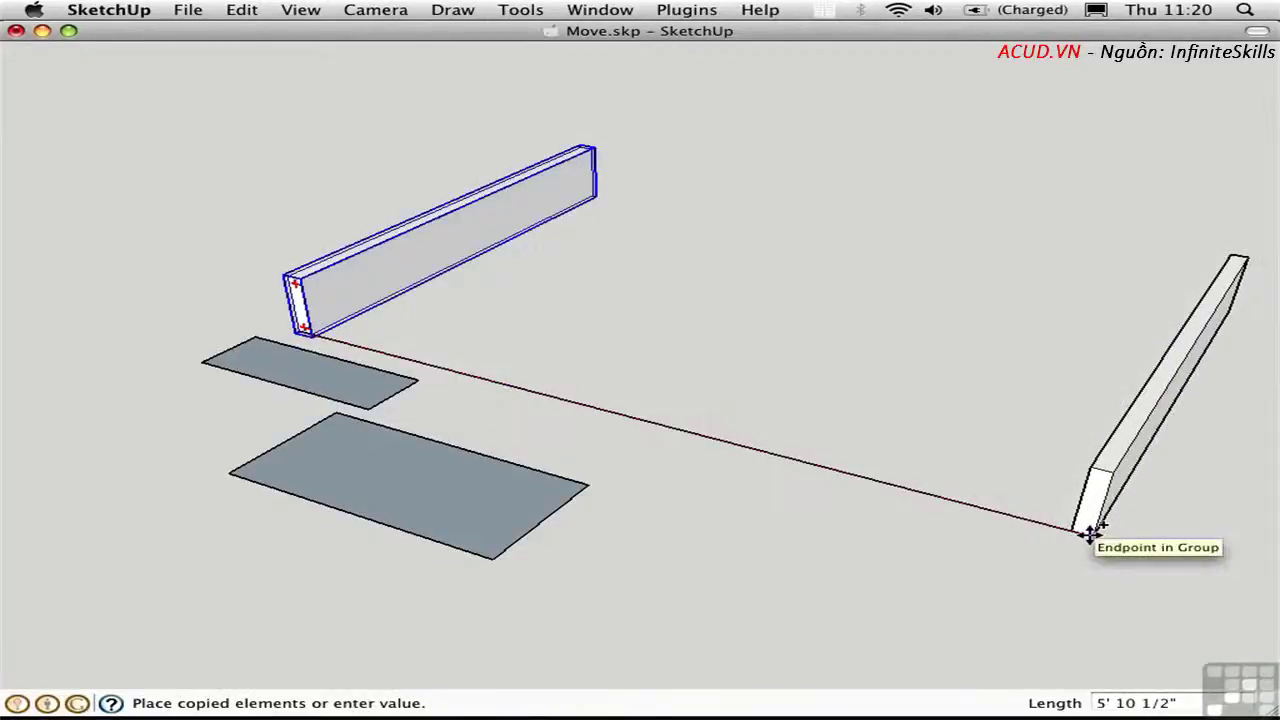
left_click(1088, 535)
Divide the distance between the two boards into 4 equal spacings with copies, and change the division to 6/.
type("4")
key("Return")
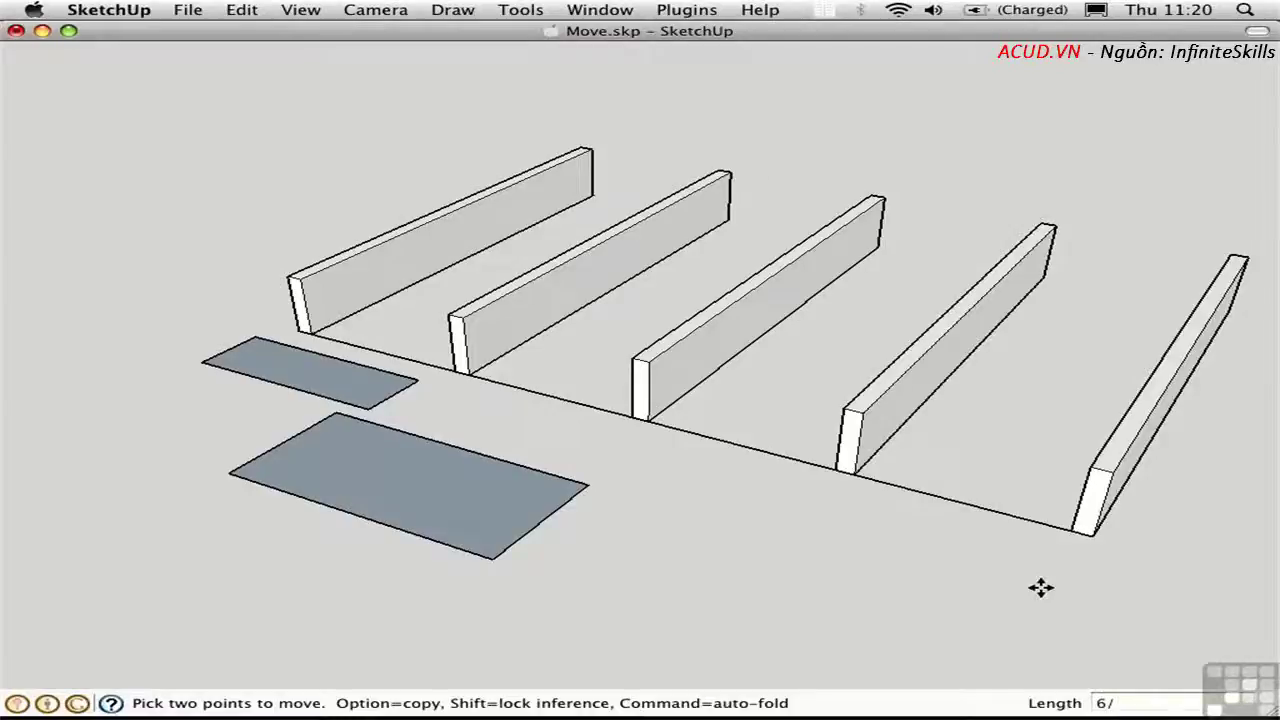
key("Return")
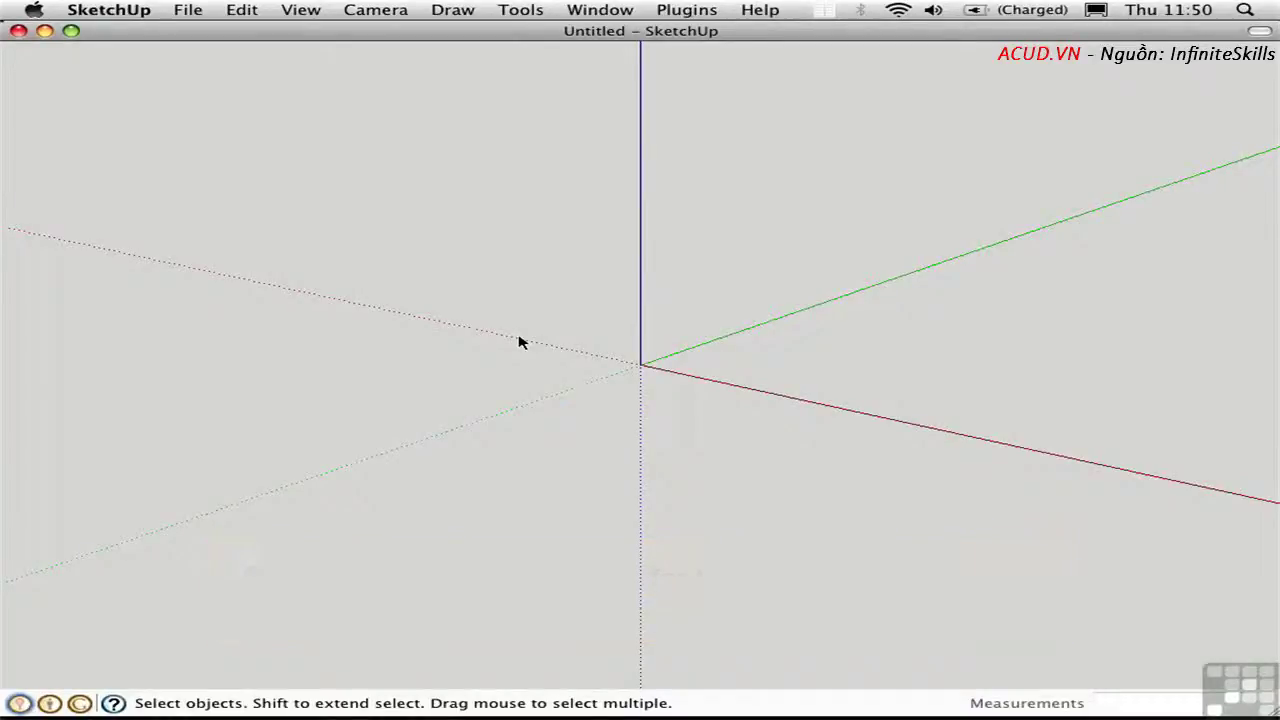
In the top view of the new model, draw a 12-sided polygon centred on the origin with a radius of 22'.
key("super+2")
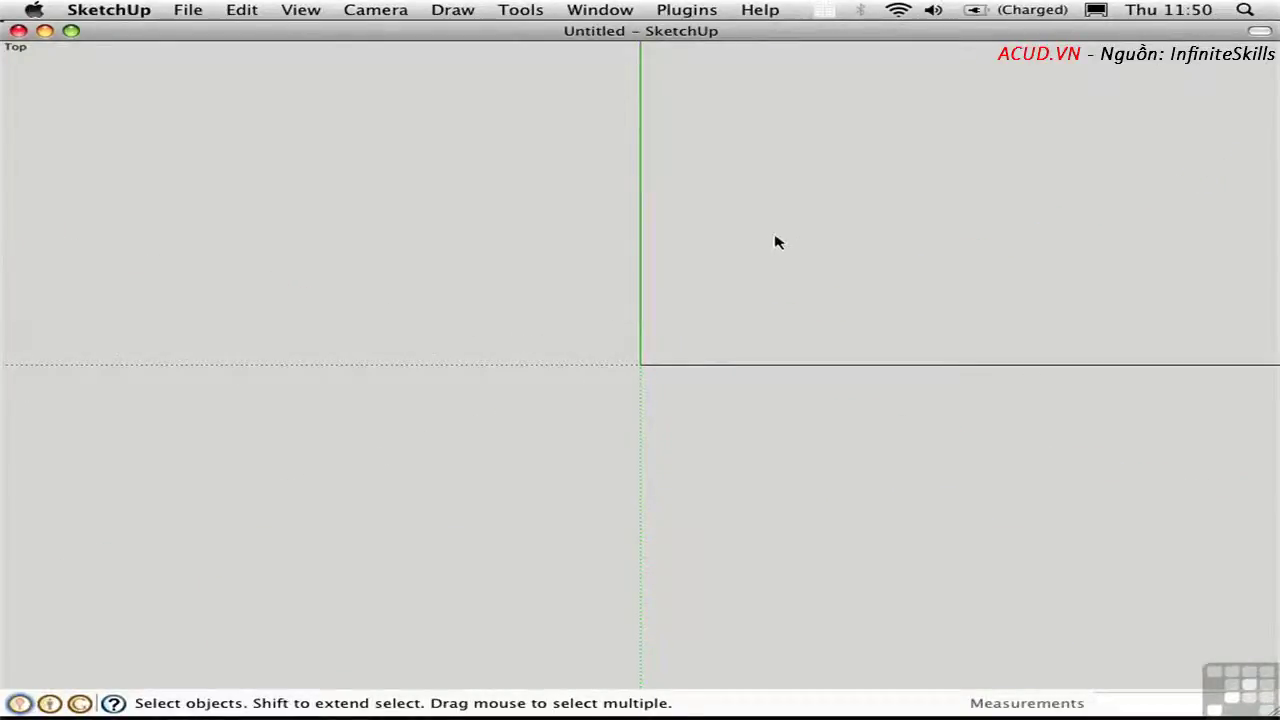
key("n")
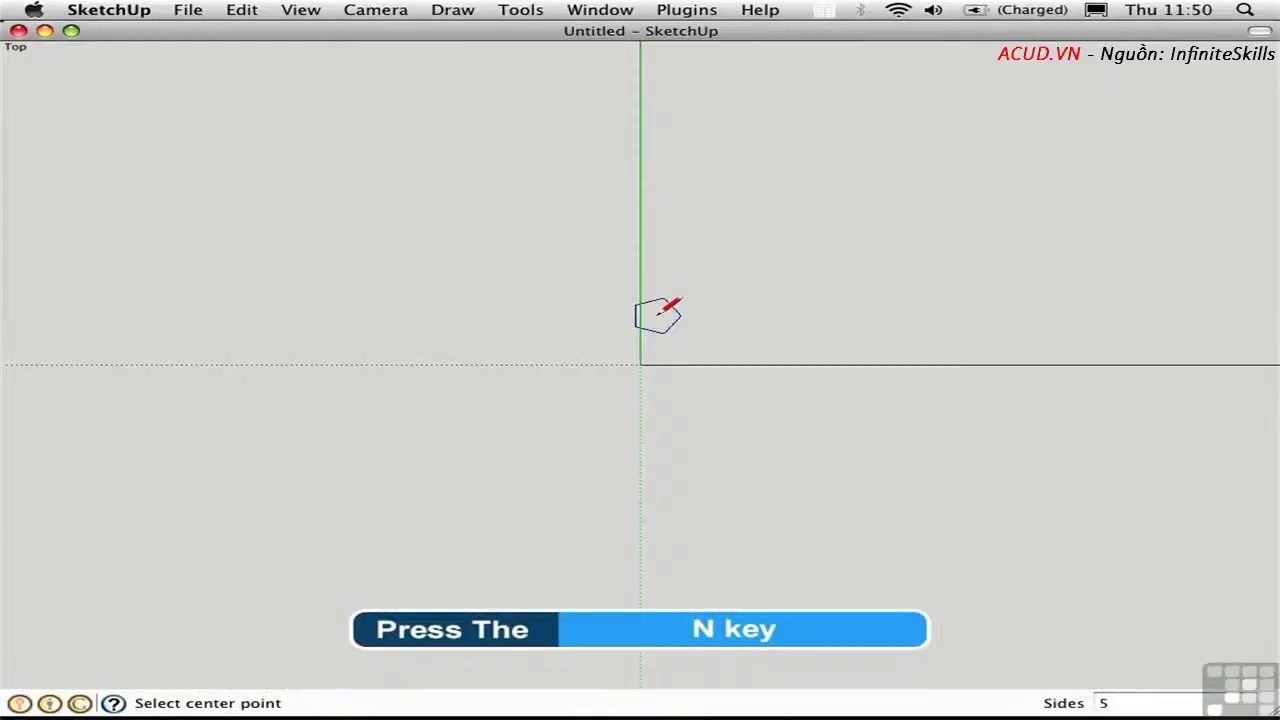
left_click(641, 364)
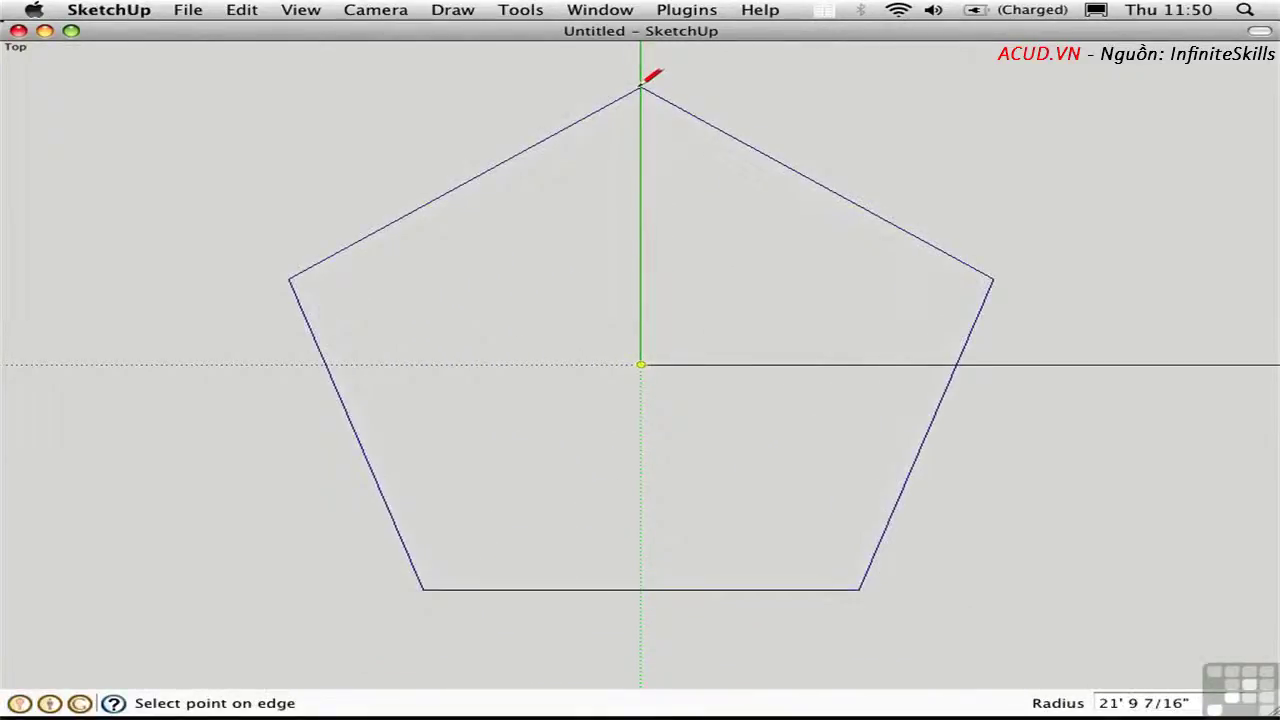
left_click(641, 84)
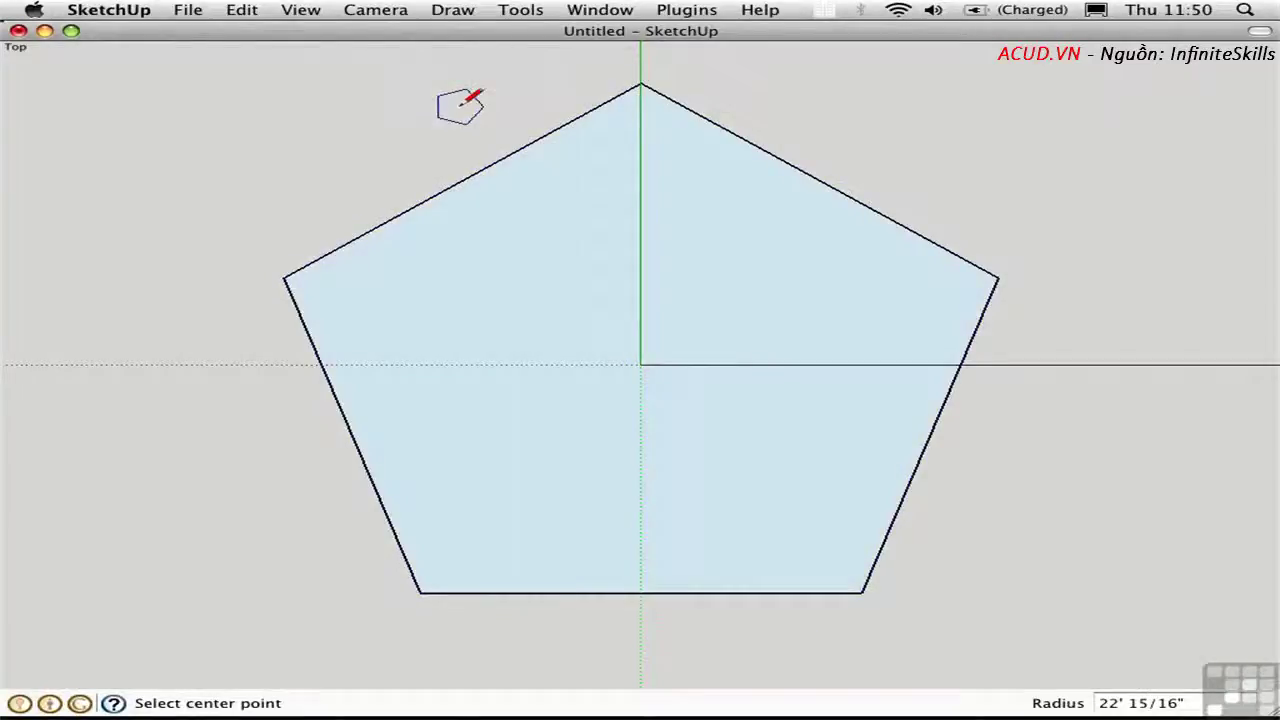
type("22'")
key("Return")
type("12s")
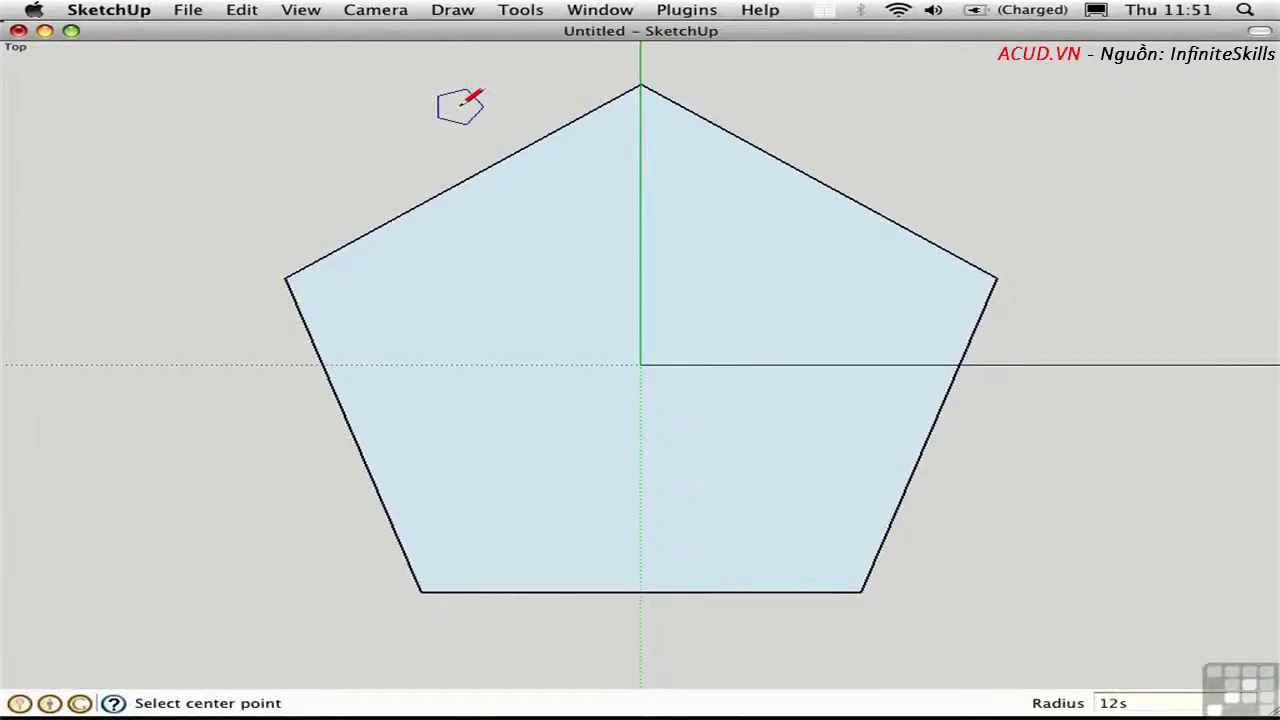
key("Return")
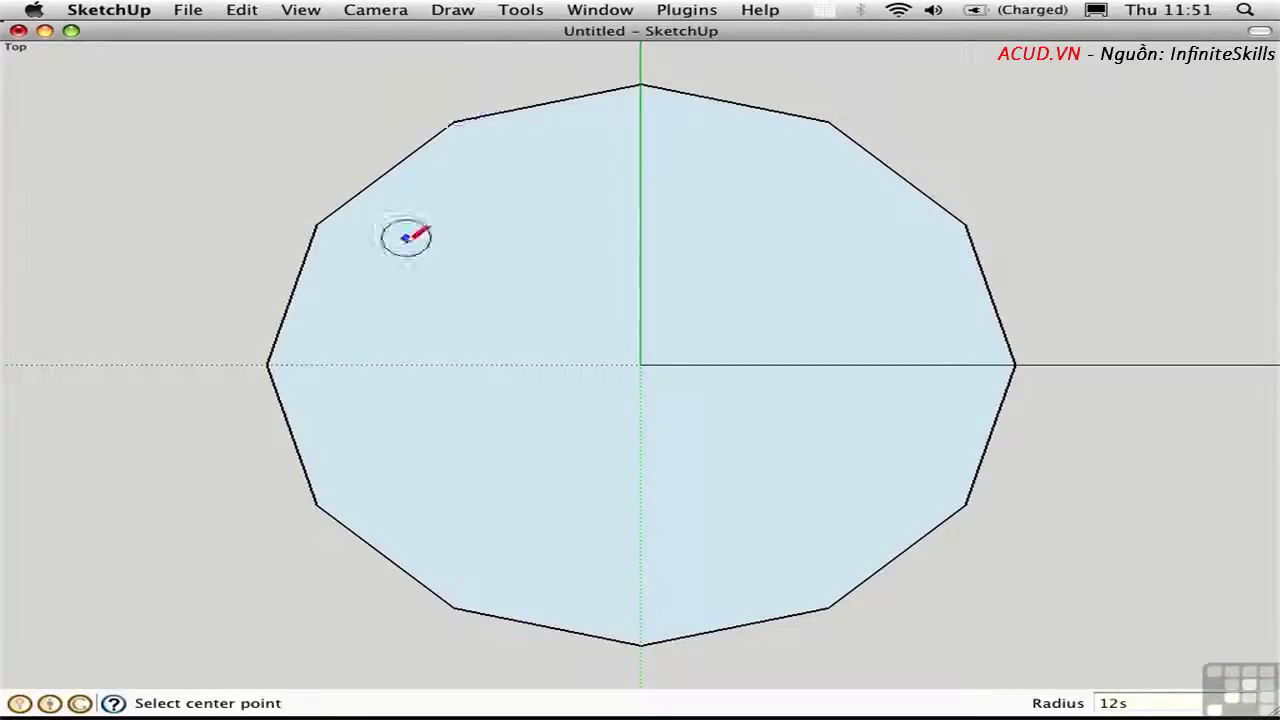
Delete the polygon's face and make its remaining outline a group.
key("space")
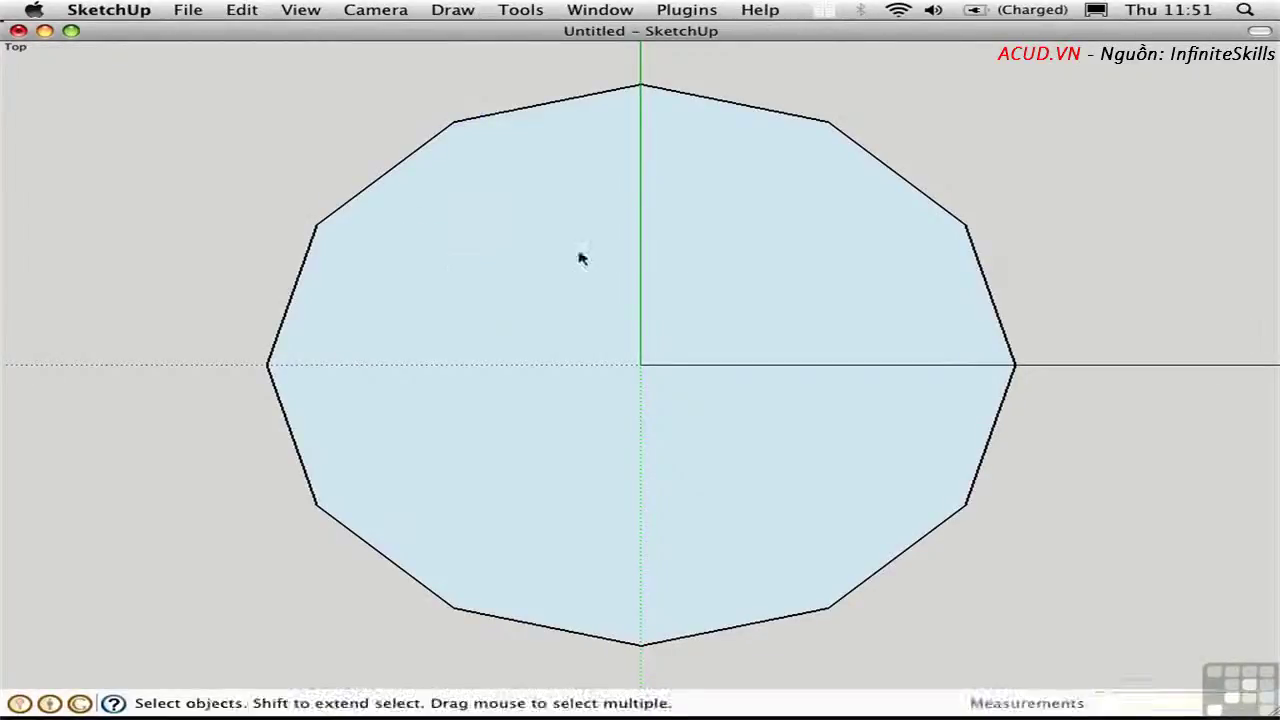
left_click(720, 276)
key("Delete")
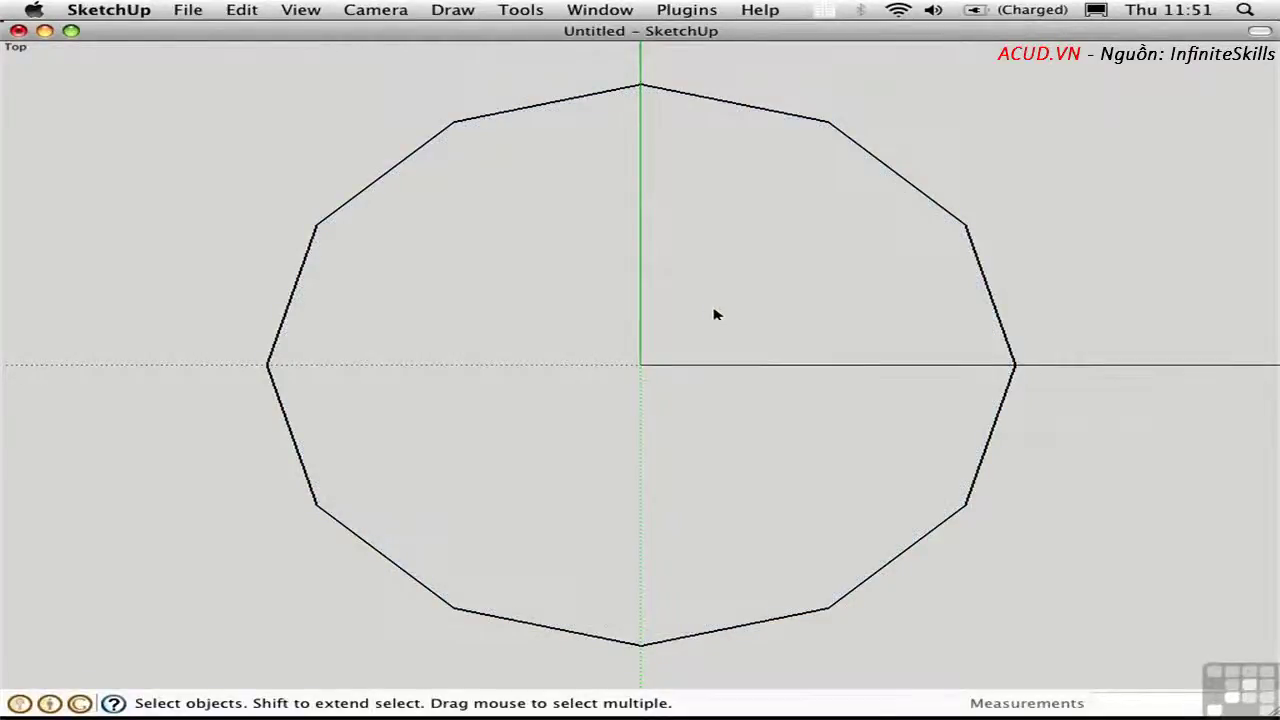
left_click(540, 110)
key("super+g")
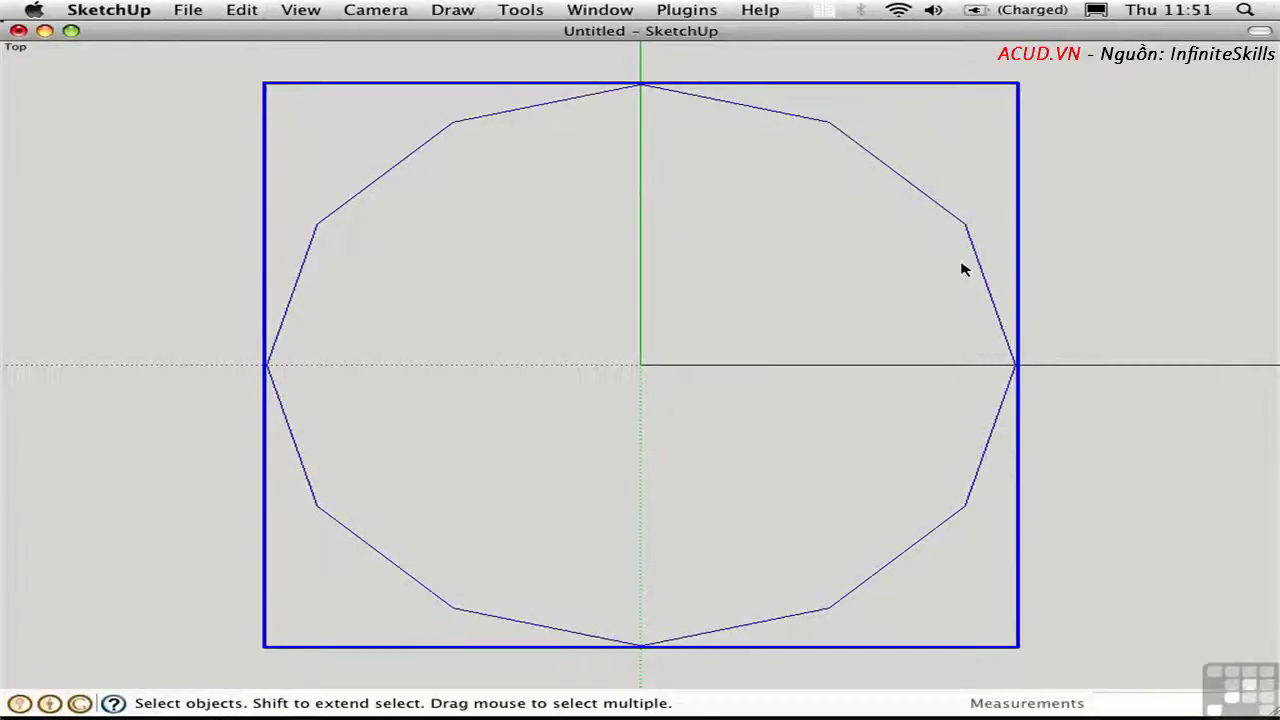
left_click(178, 340)
Draw a 4-sided polygon with an 18-inch radius, centred on the large polygon's vertex on the solid green axis.
key("shift+p")
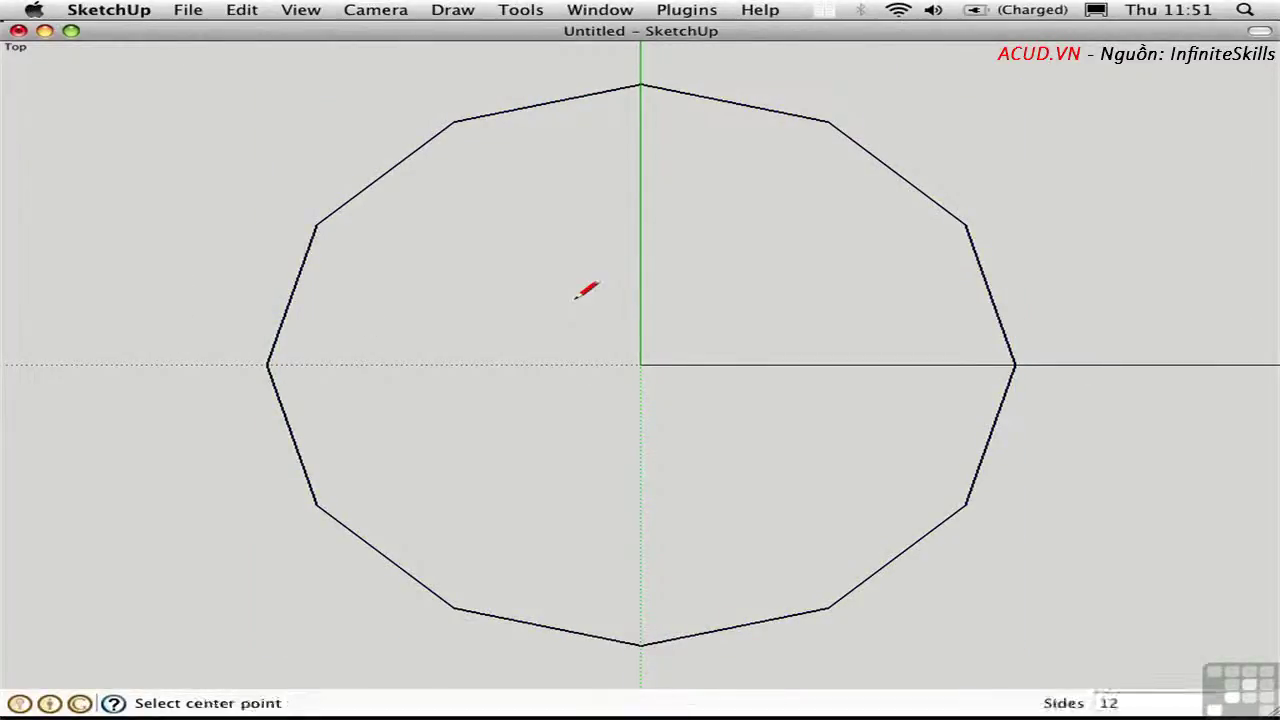
left_click(641, 85)
left_click(641, 129)
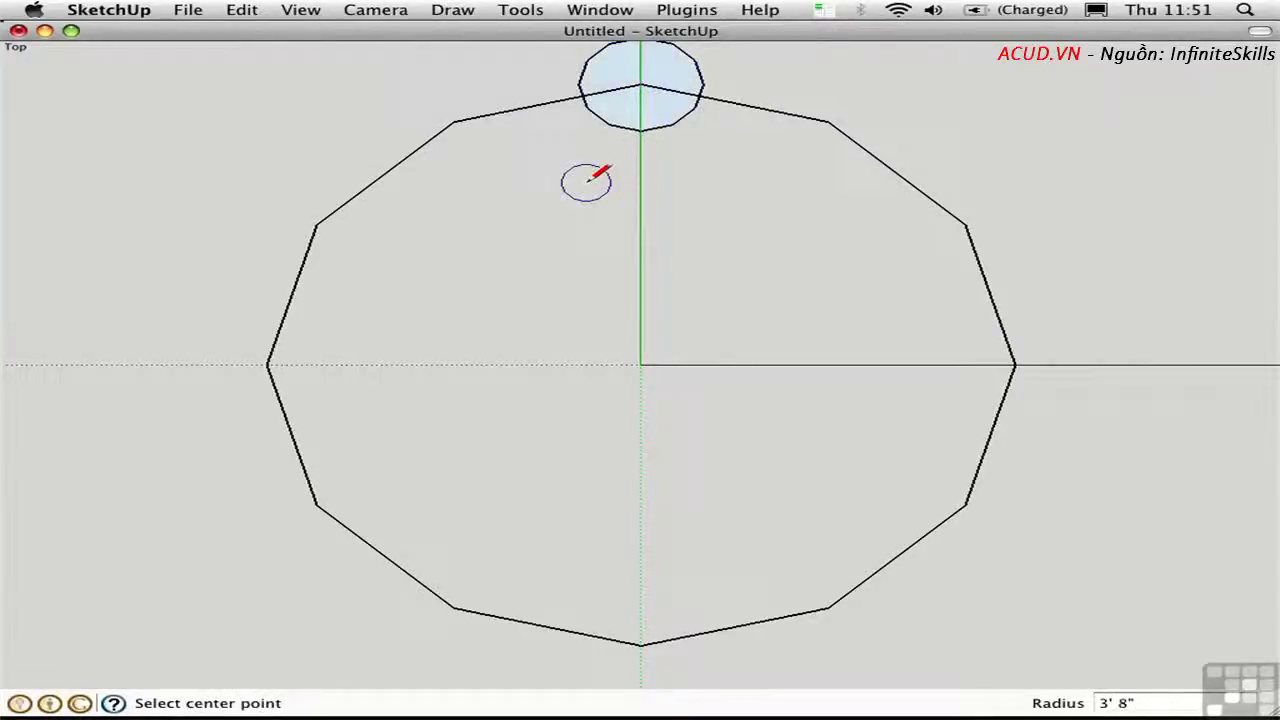
type("18")
key("Return")
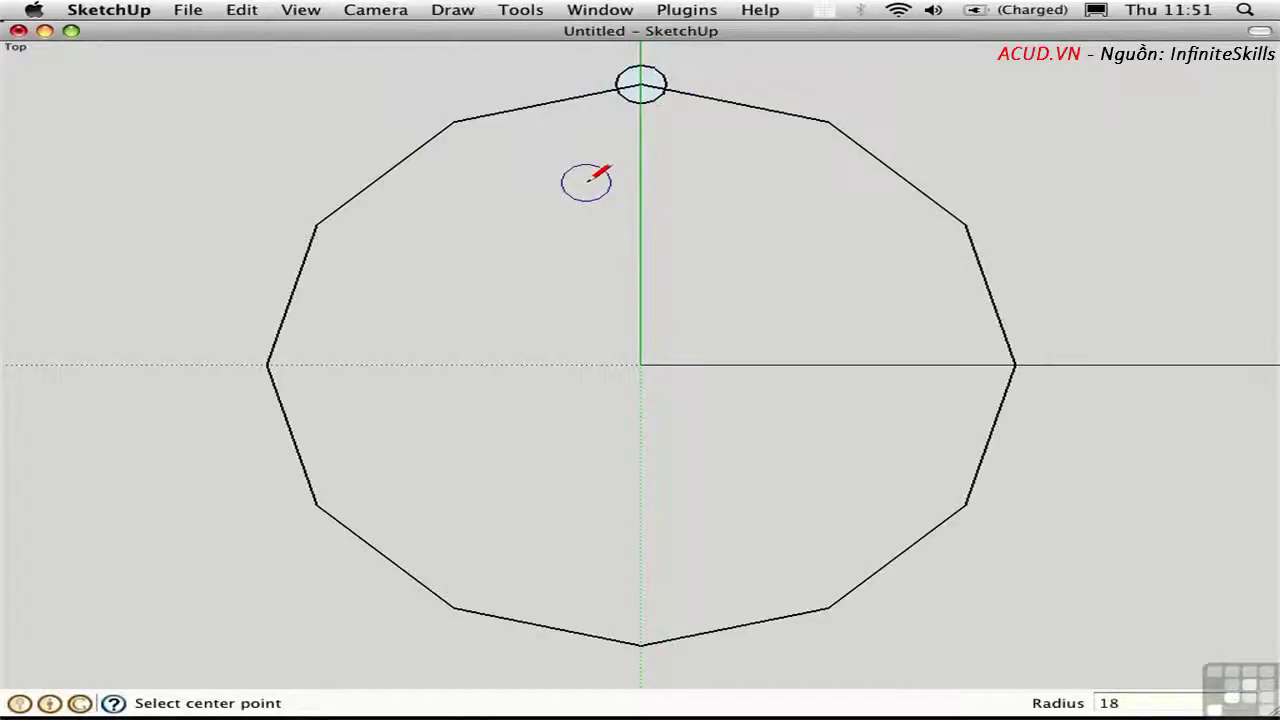
type("4s")
key("Return")
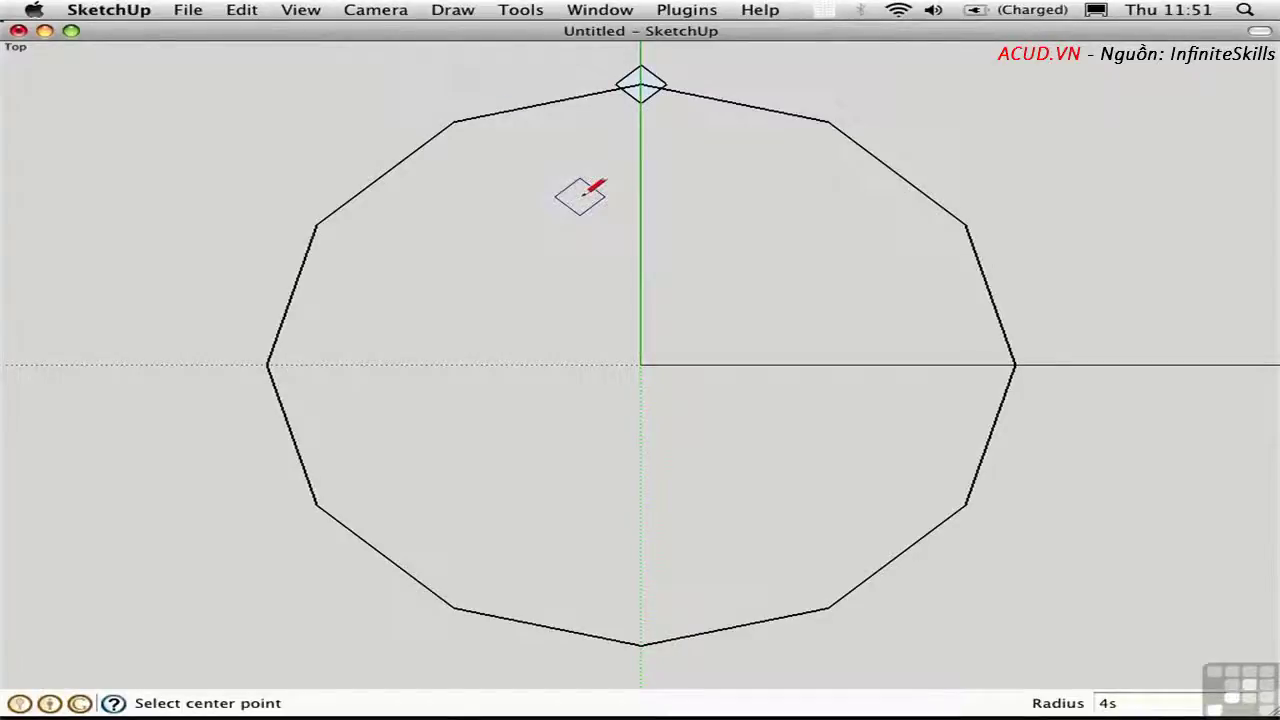
Turn the small four-sided face and its edges into a component named Post.
key("space")
double_click(647, 80)
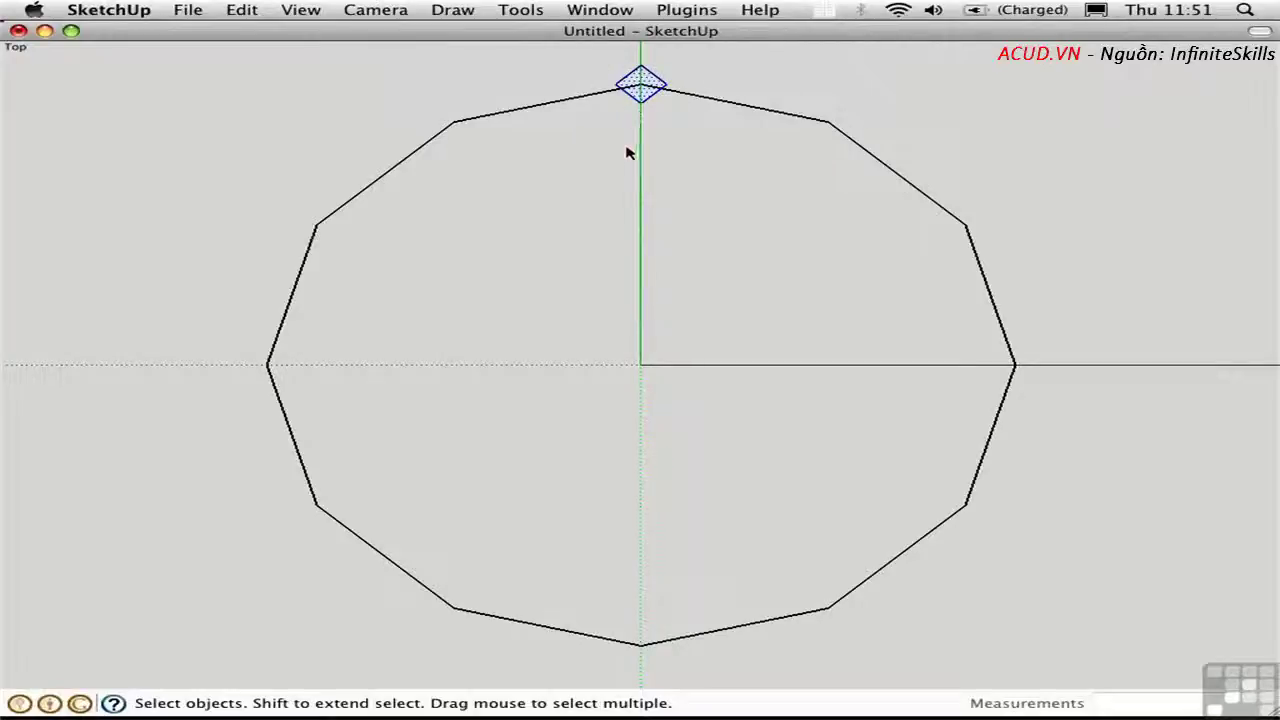
key("g")
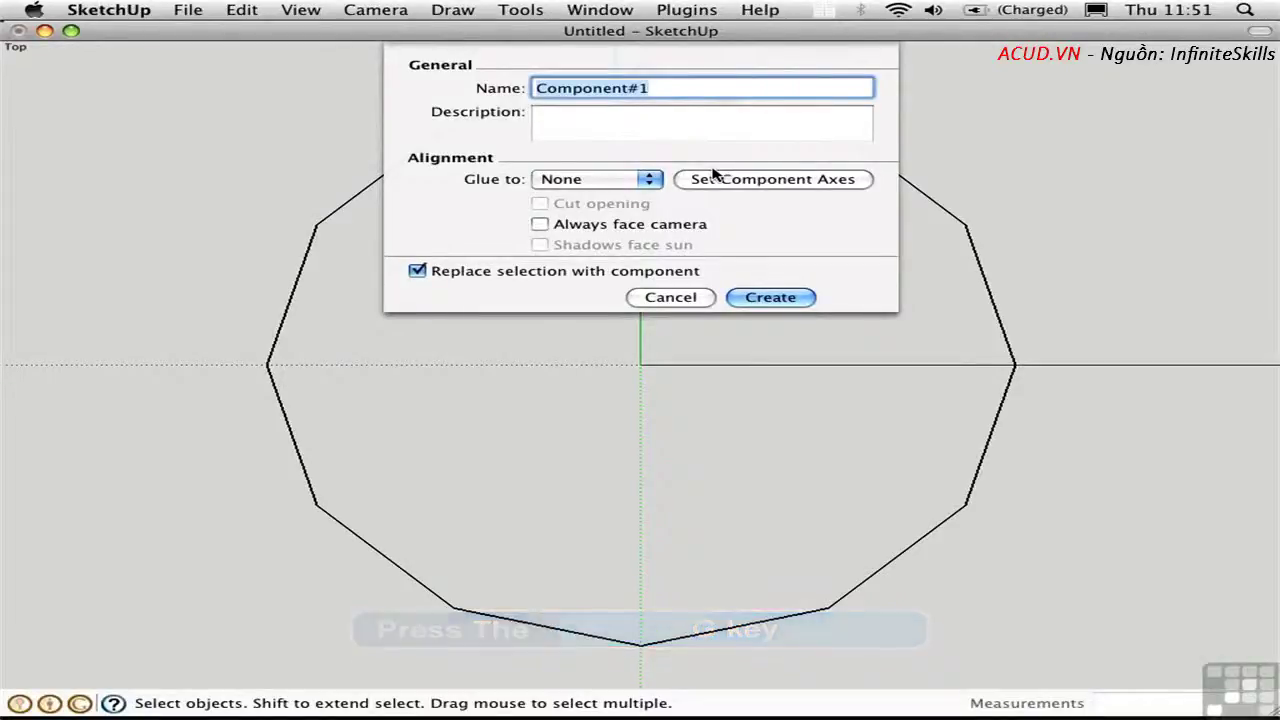
type("Post")
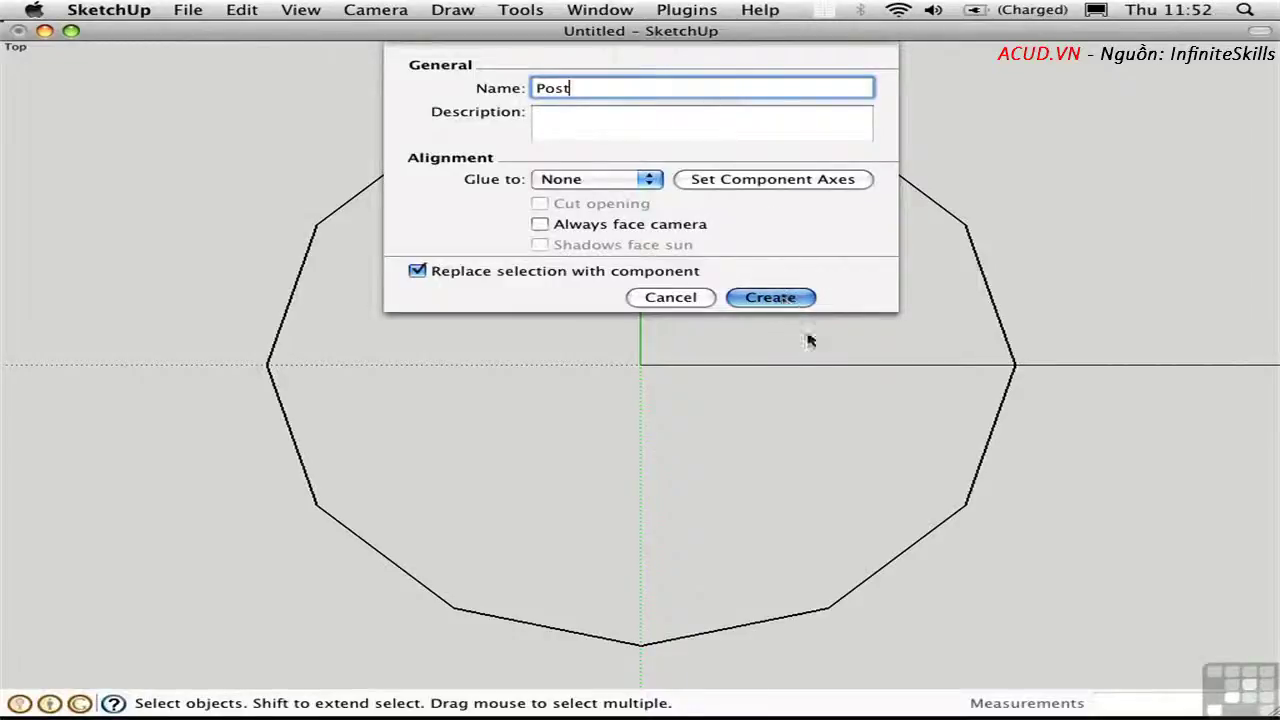
left_click(770, 298)
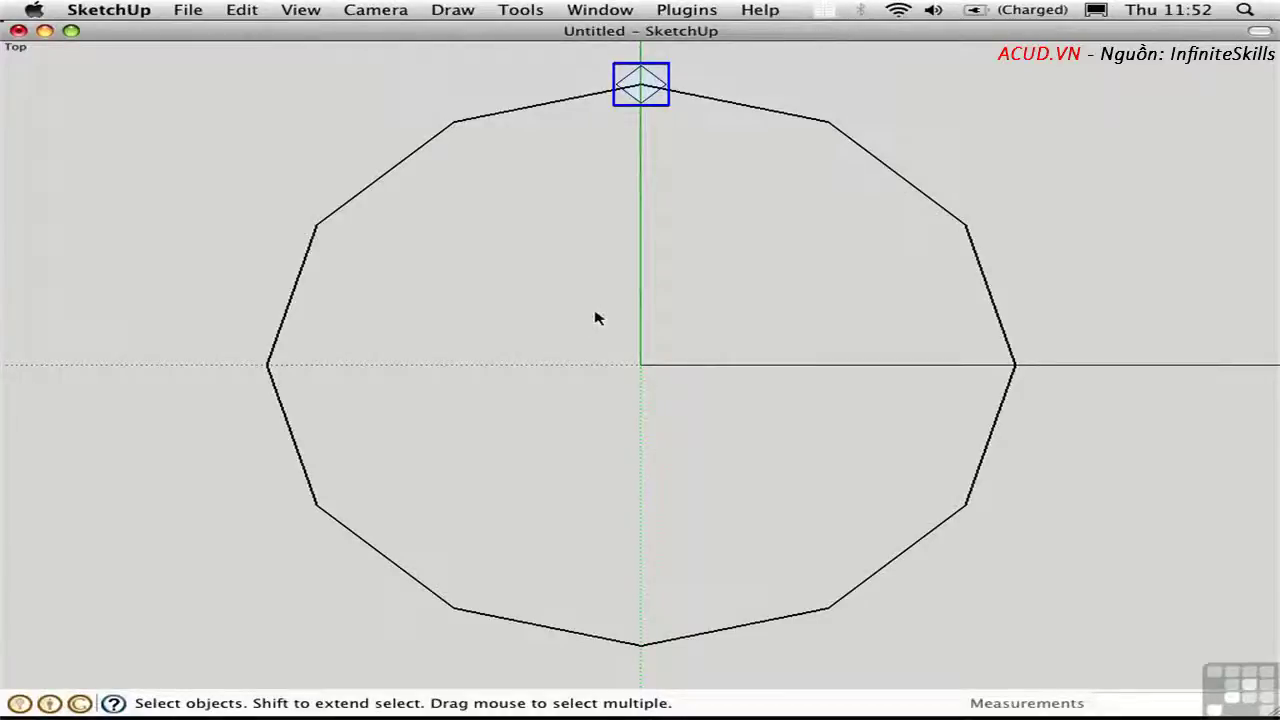
Rotate-copy the Post component 30° about the origin to the next polygon vertex and array it 11x around the ring.
key("q")
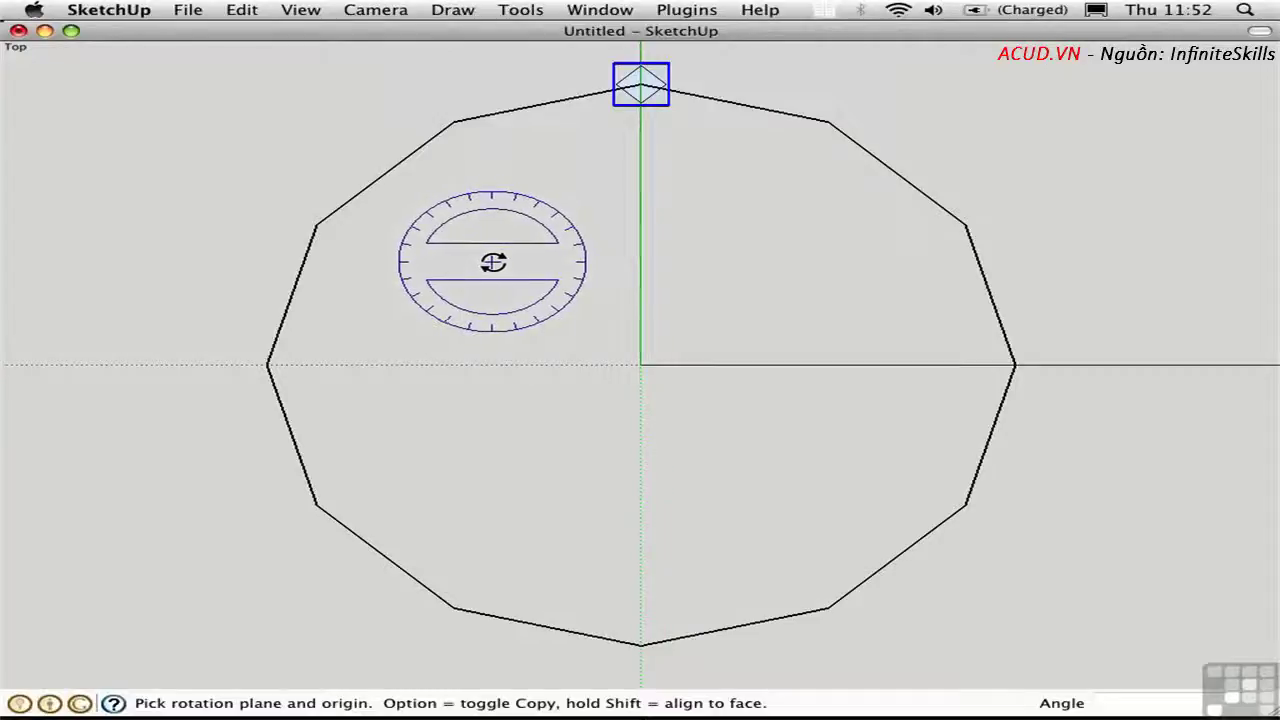
left_click(640, 365)
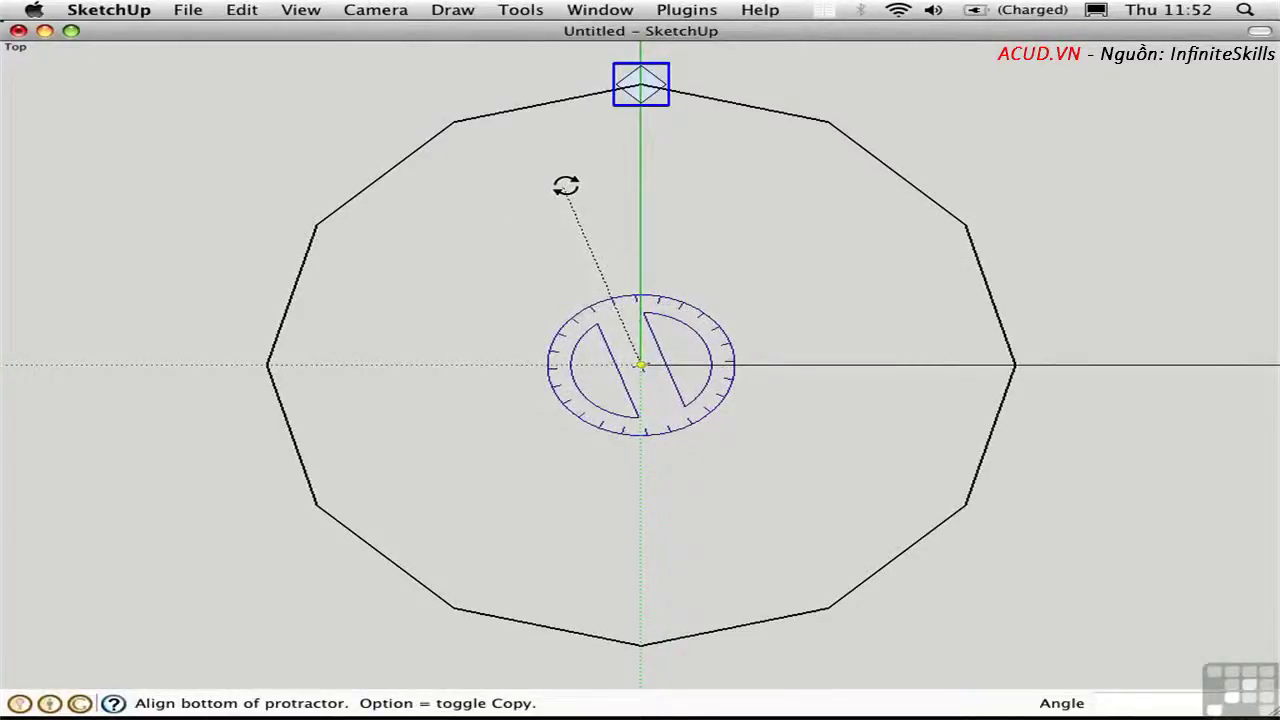
left_click(641, 85)
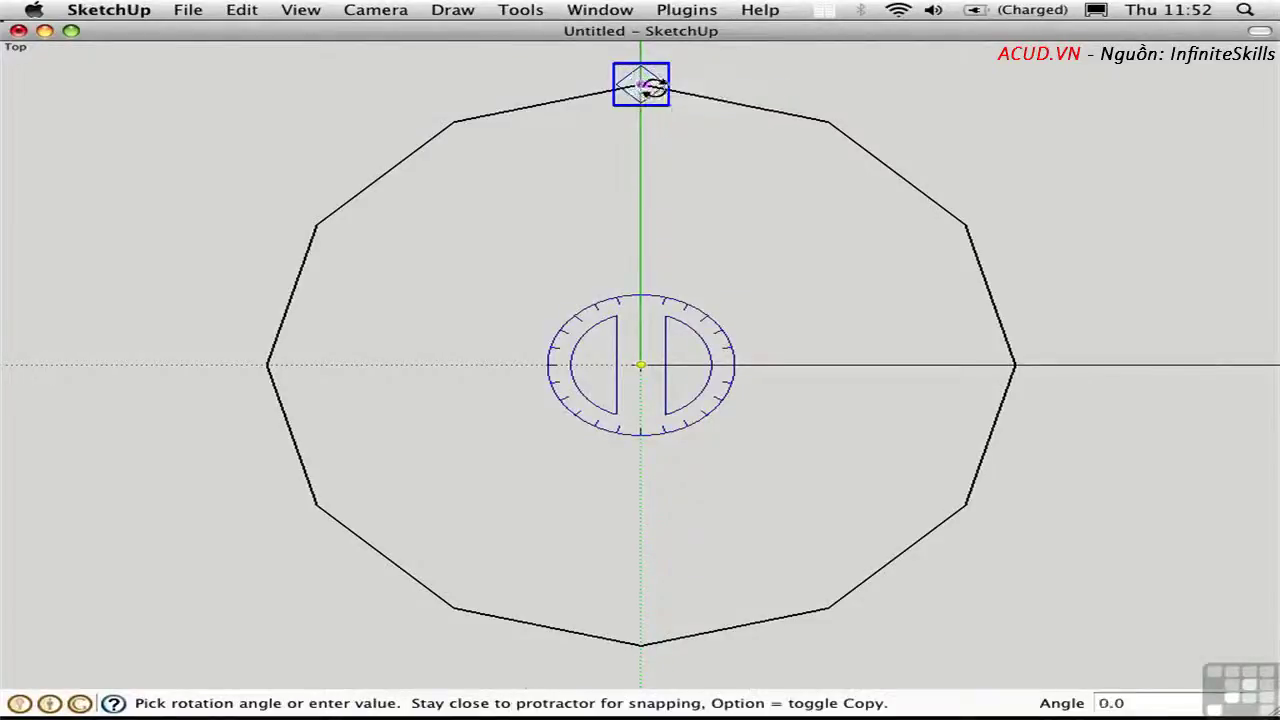
left_click(822, 120)
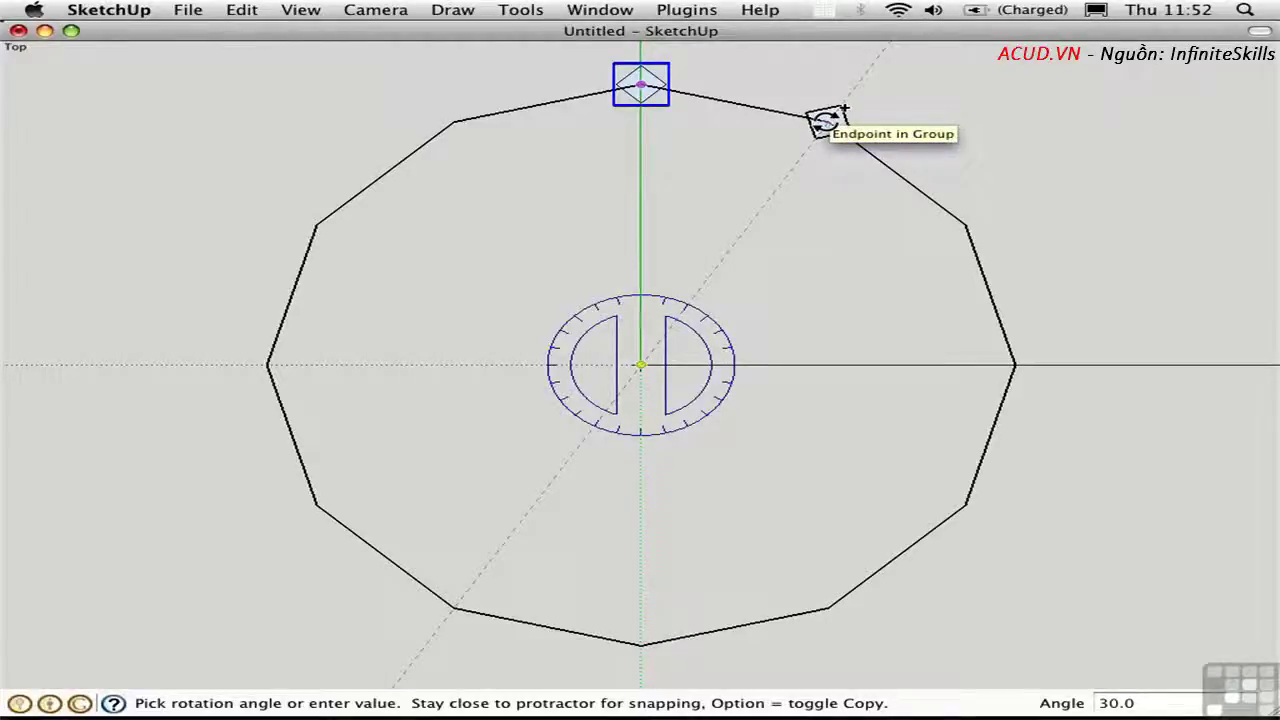
left_click(822, 120)
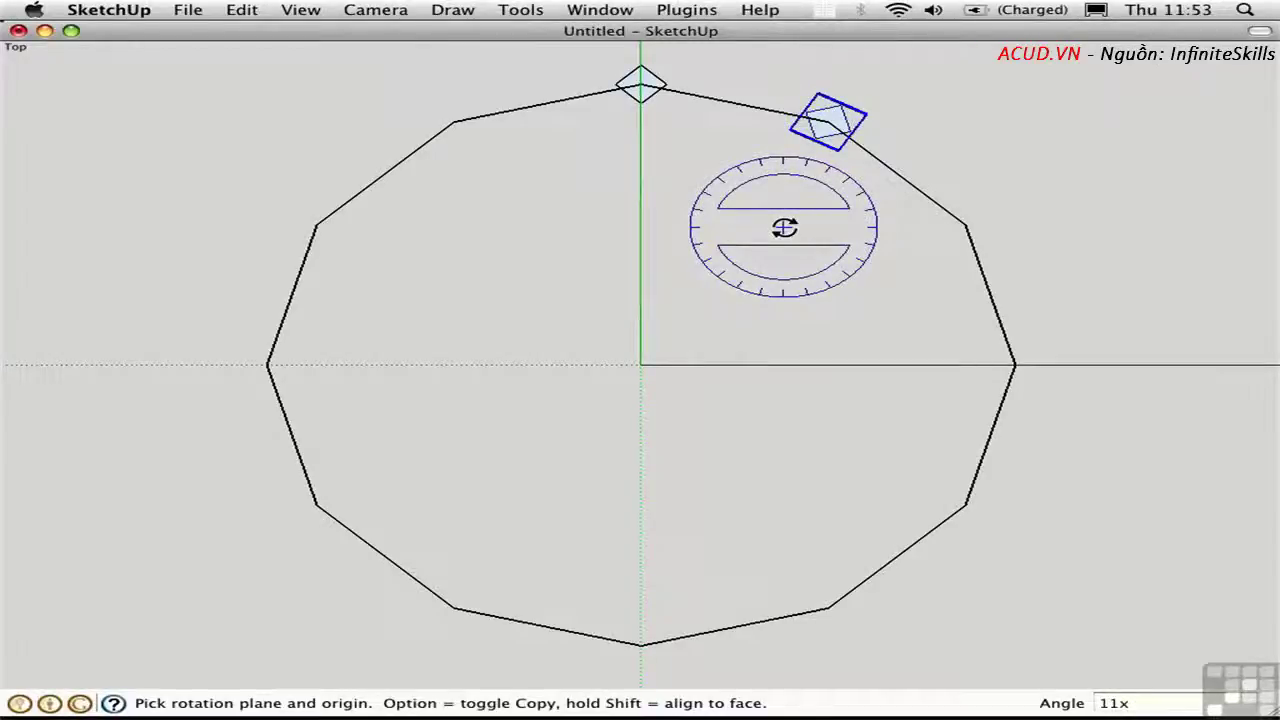
key("Return")
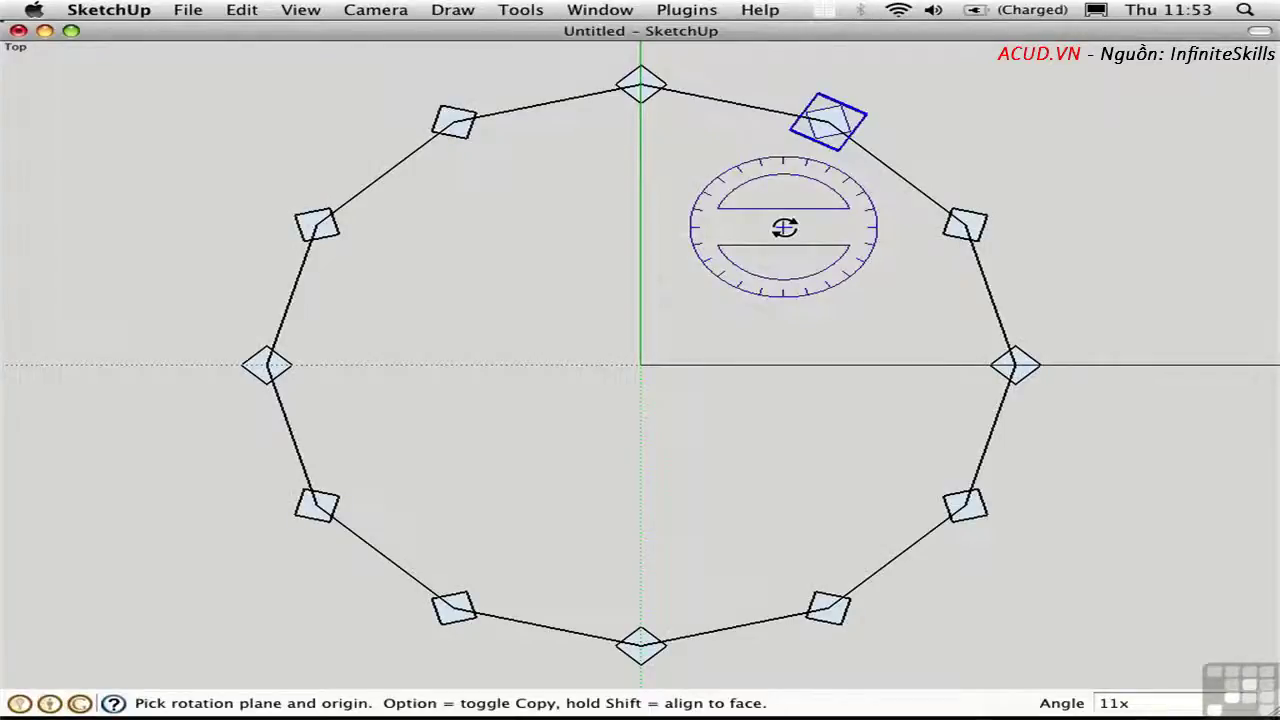
Open one Post component for editing, Push/Pull its square face up 13', and close the component.
middle_click_drag(429, 294, 880, 110)
mouse_move(606, 316)
middle_mouse_down()
mouse_move(634, 323)
mouse_move(620, 330)
middle_mouse_up()
middle_click_drag(543, 343, 503, 277)
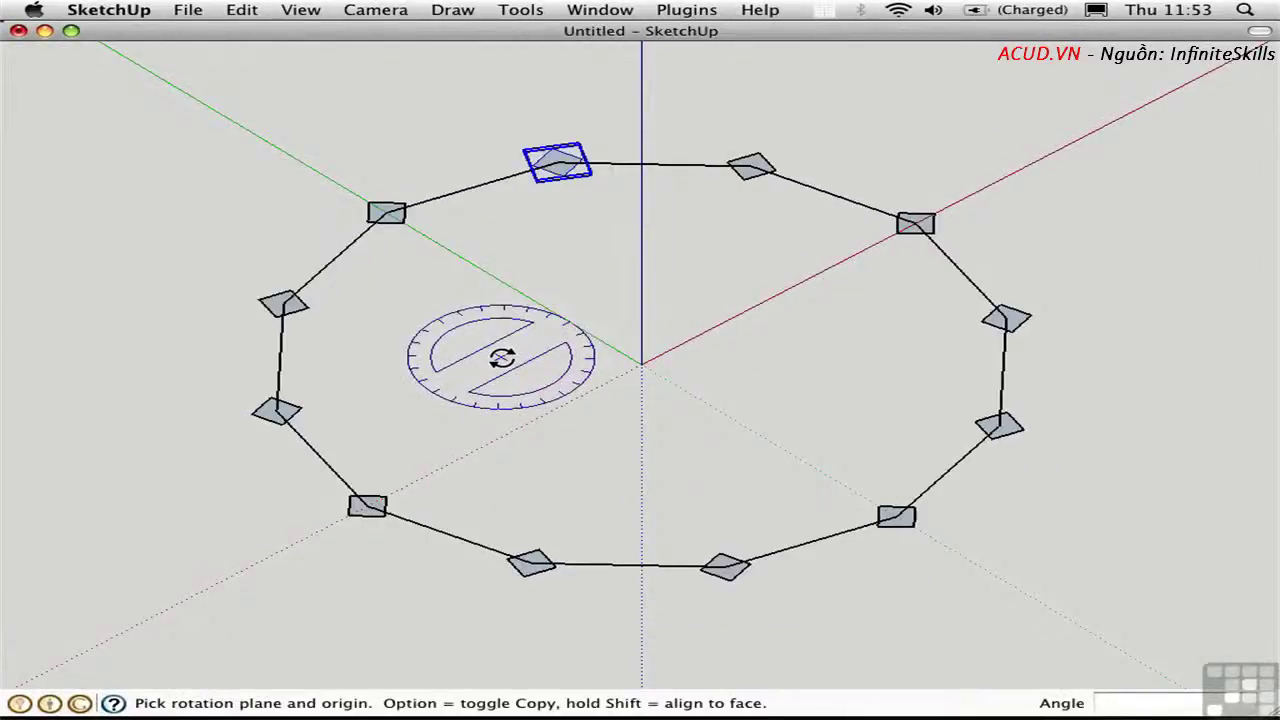
middle_click_drag(556, 370, 570, 320)
key("space")
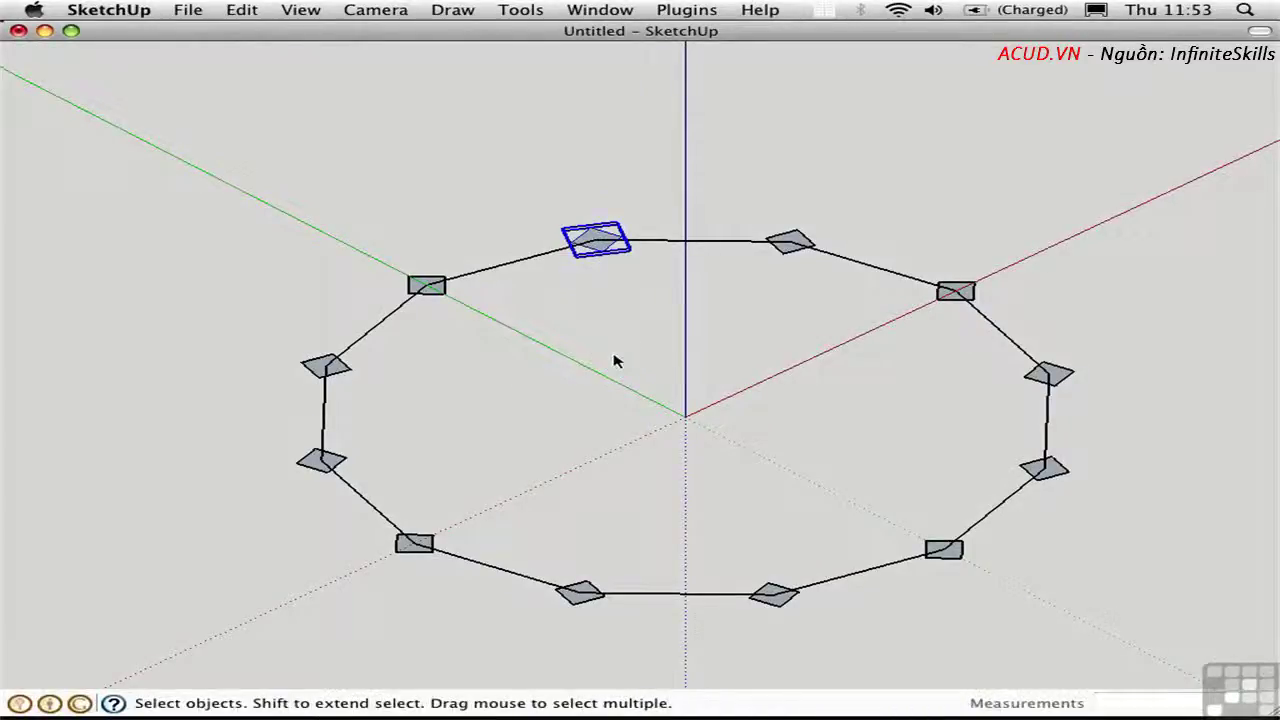
double_click(593, 240)
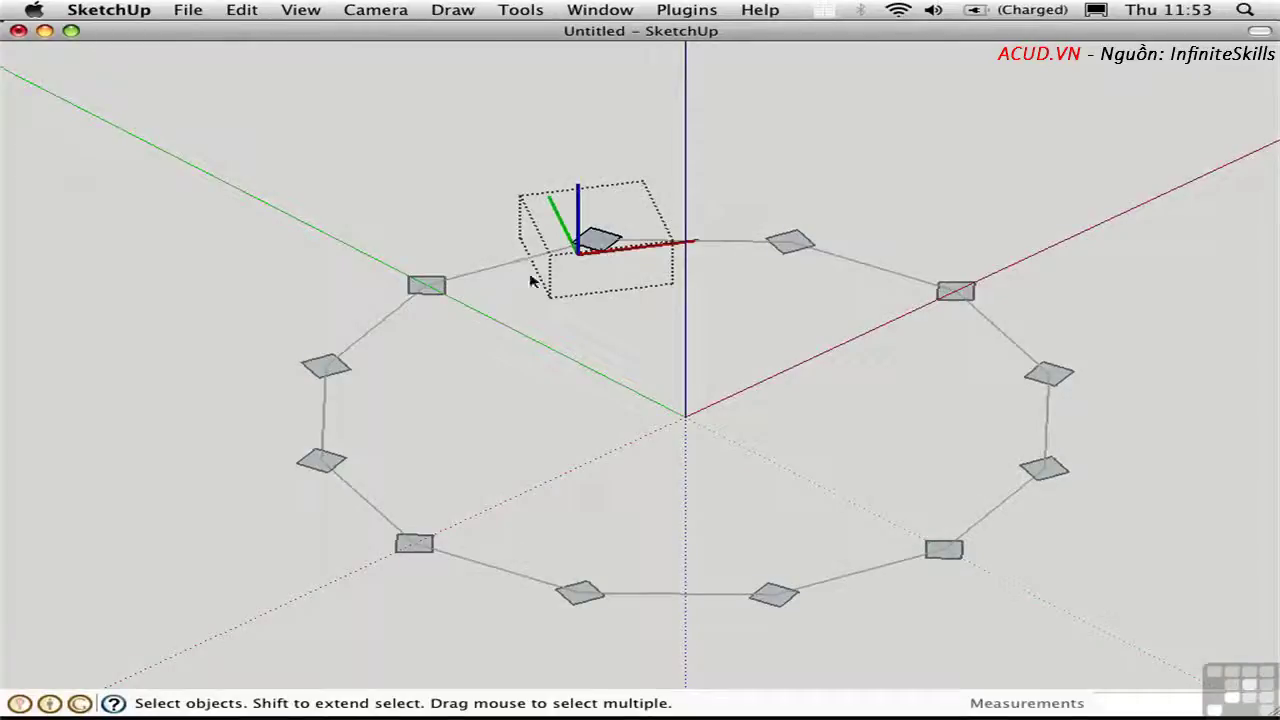
key("p")
left_click_drag(597, 245, 603, 110)
type("13'")
key("Return")
key("space")
left_click(748, 340)
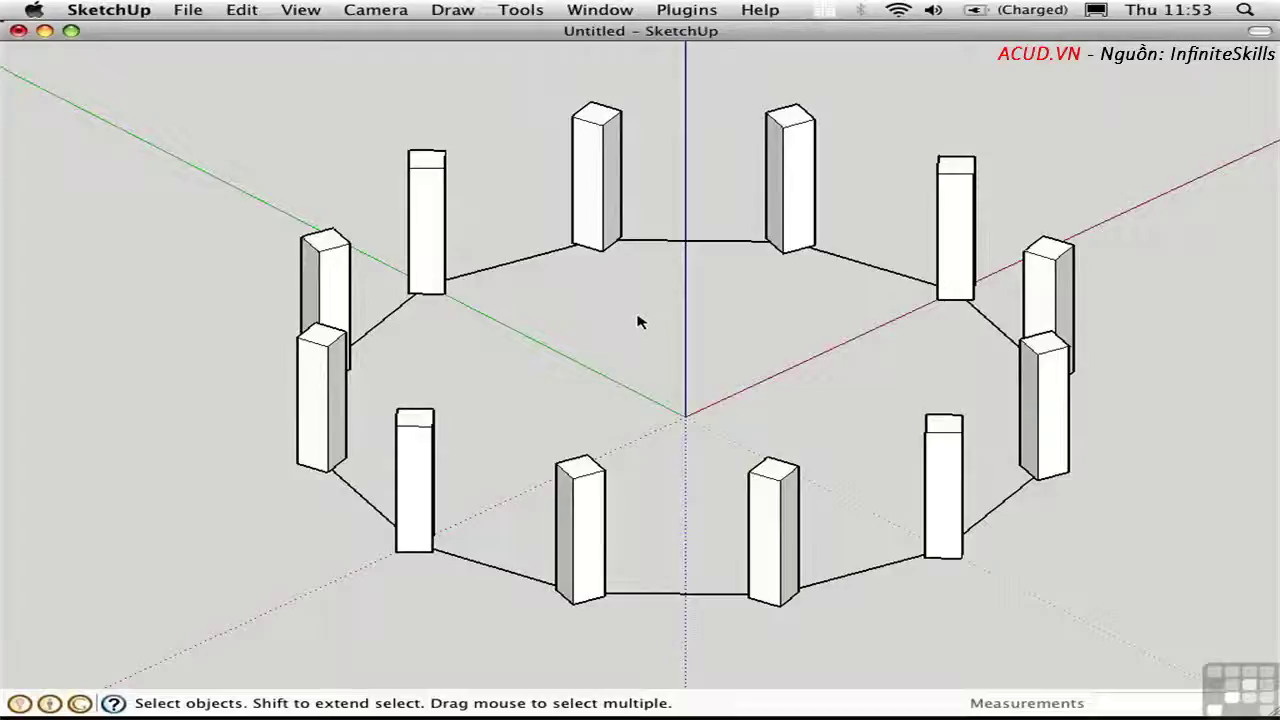
Draw a line between the inner top corners of two posts that have two other posts between them.
middle_click_drag(522, 310, 691, 343)
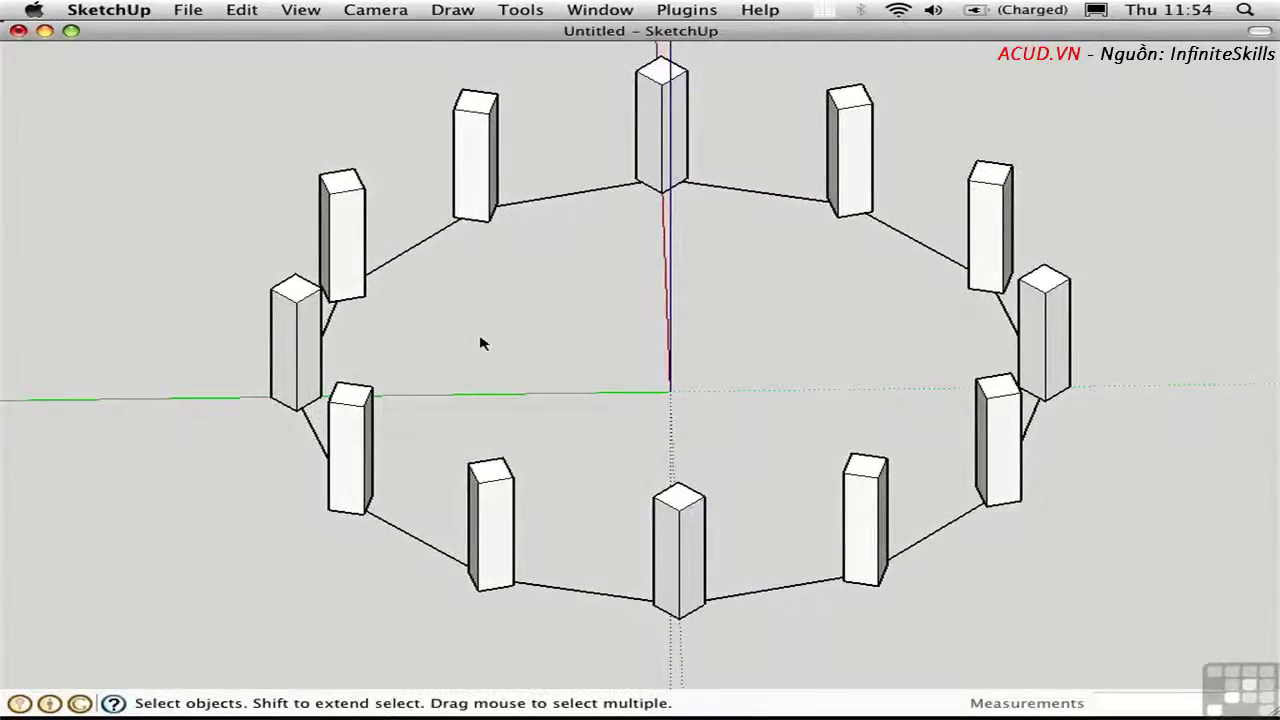
key("l")
left_click(372, 388)
left_click(490, 112)
key("space")
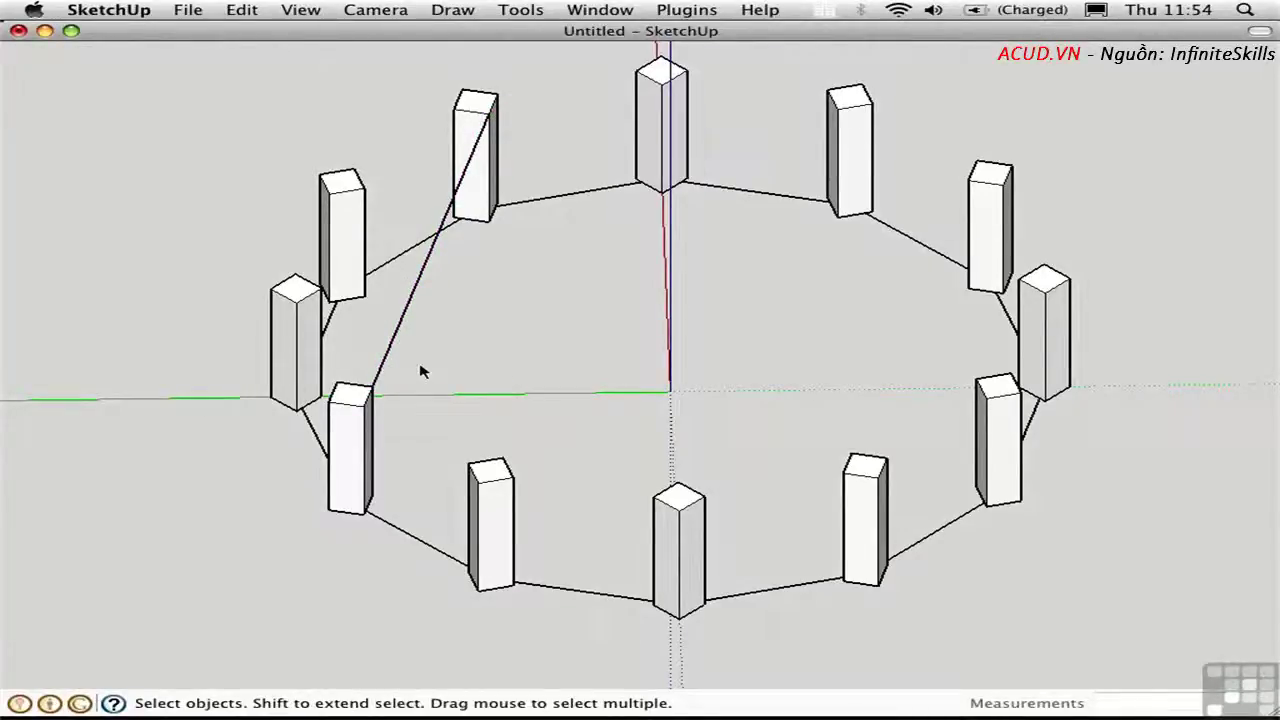
key("r")
left_click(335, 382)
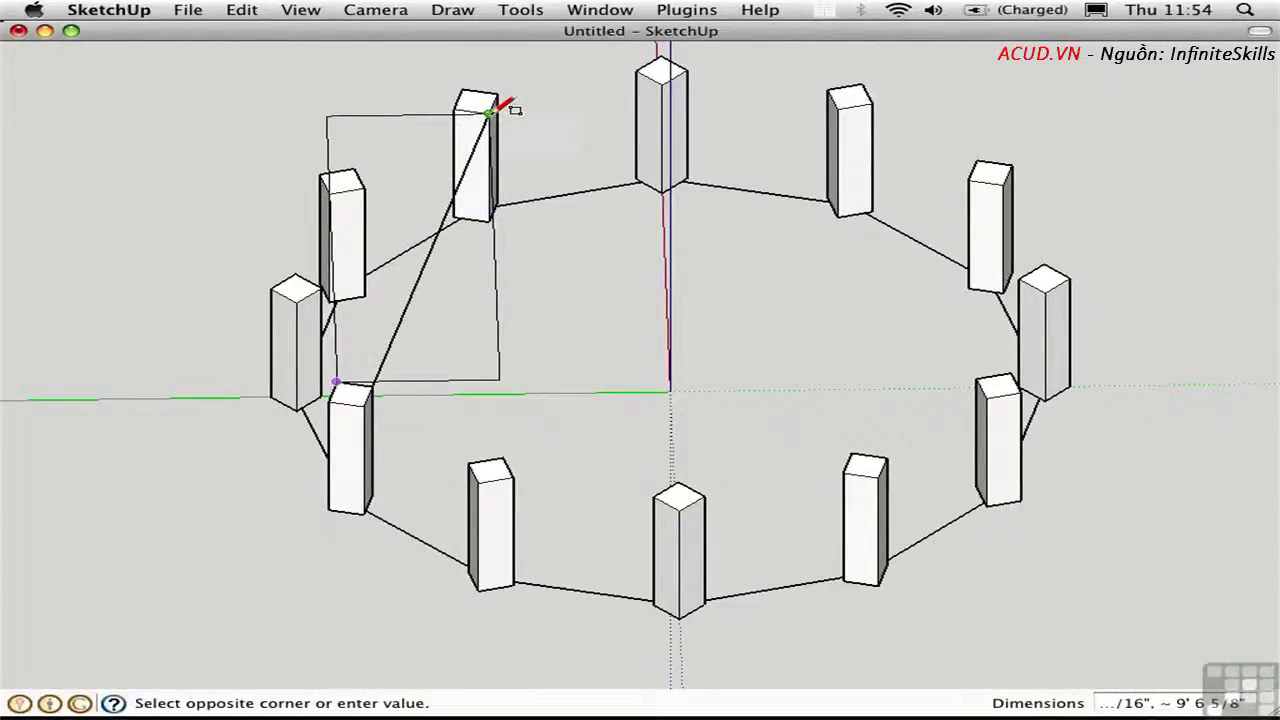
key("space")
Relocate the drawing axes to the line's start at the post's top corner, red down its vertical edge and green along its top edge.
middle_click_drag(534, 337, 446, 316)
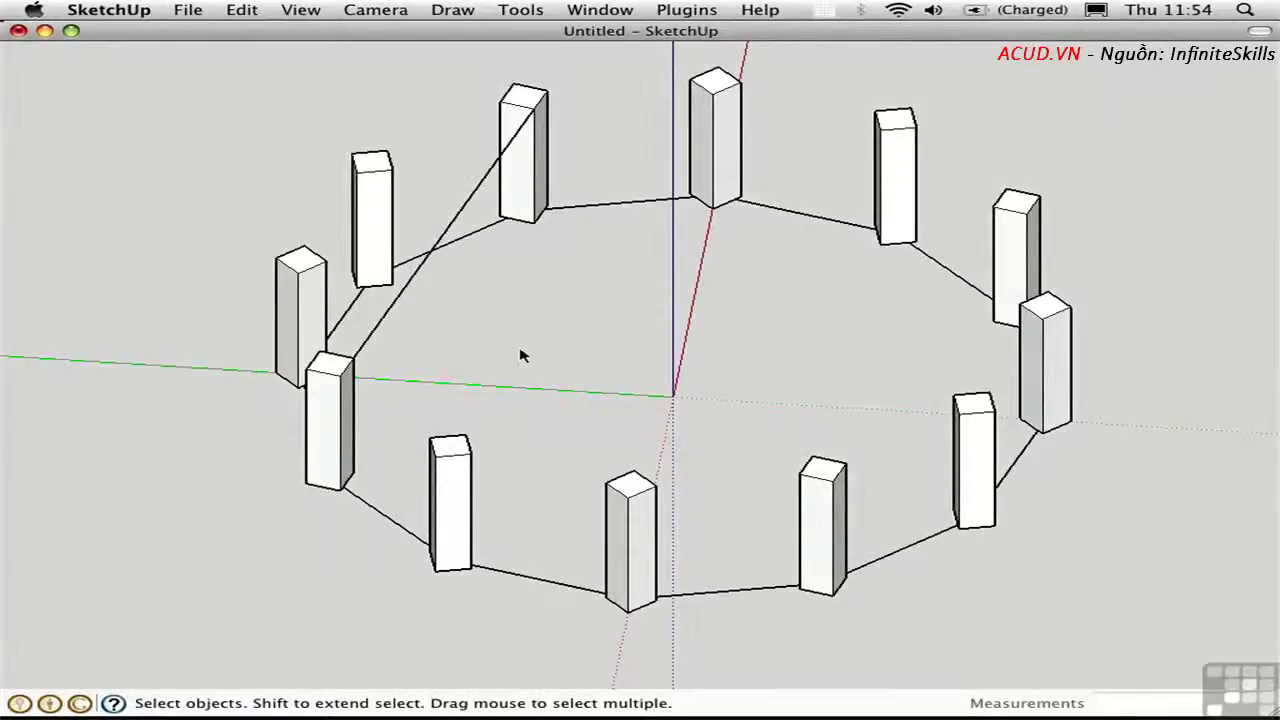
key("shift+a")
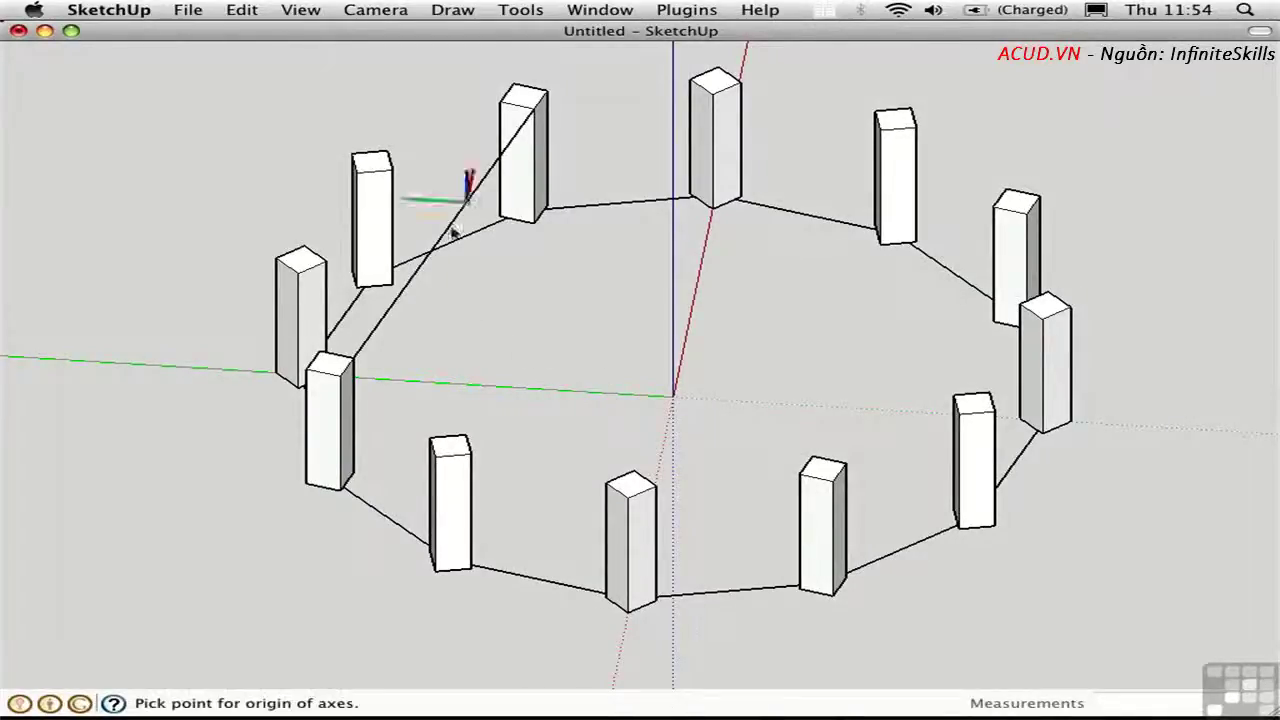
left_click(352, 362)
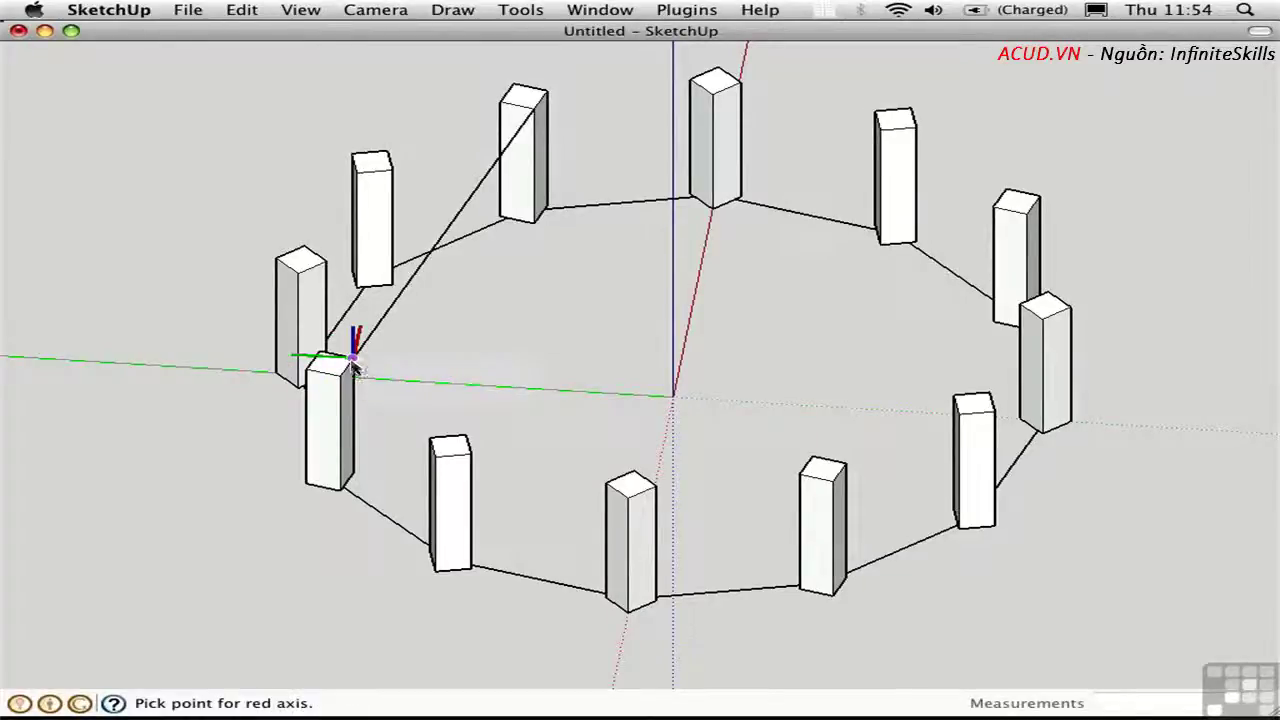
left_click(352, 416)
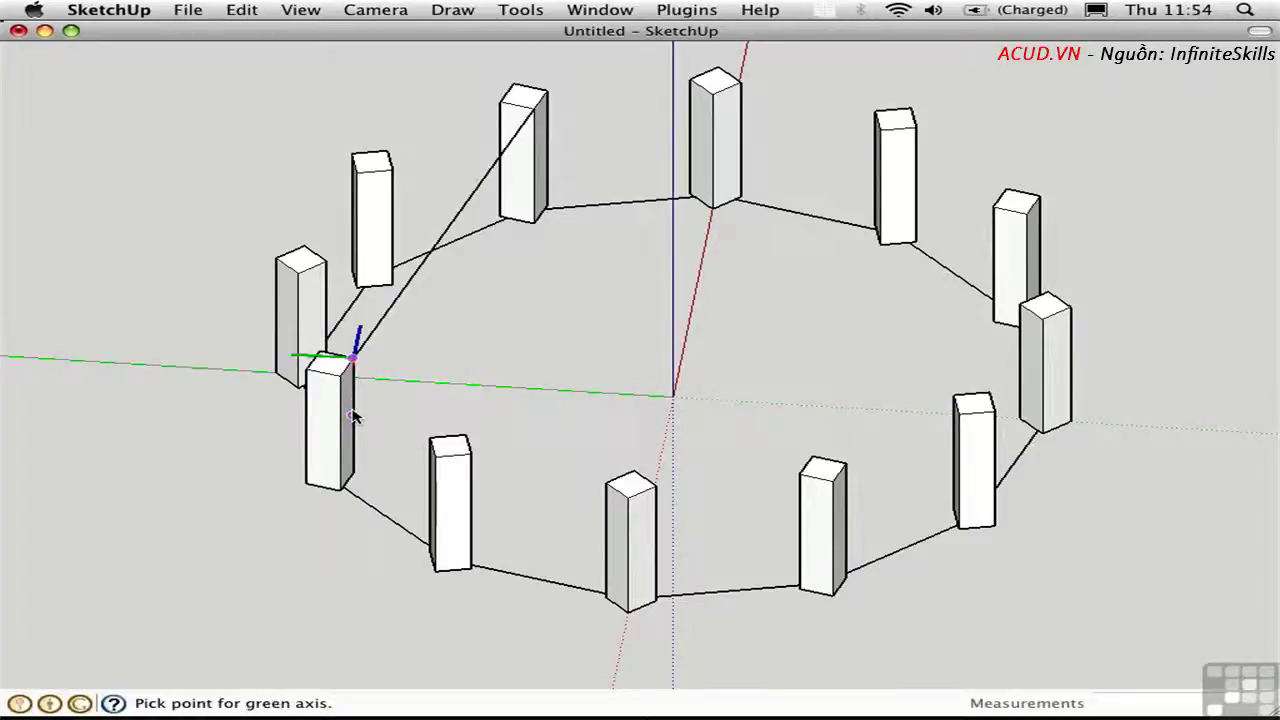
left_click(322, 357)
Draw a rectangle from the new axes origin to the far top corner of the post at the line's other end.
middle_click_drag(551, 360, 297, 413)
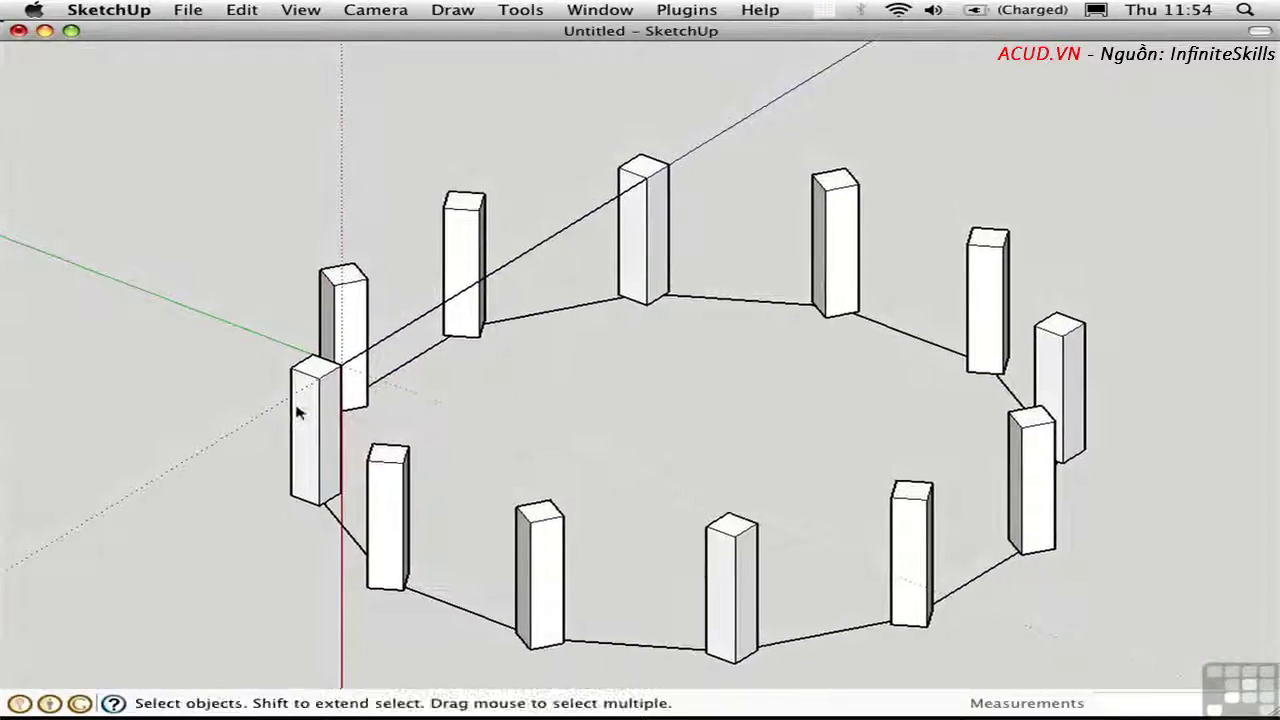
key("r")
left_click(343, 363)
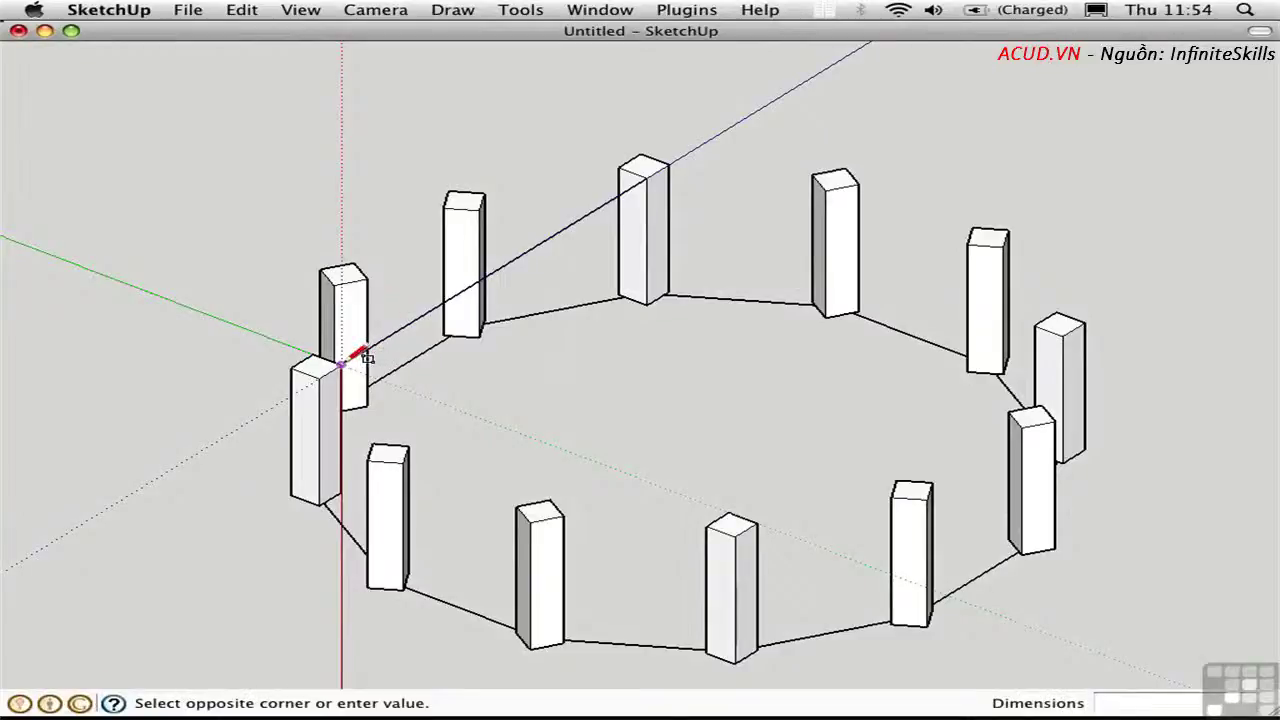
left_click(638, 166)
key("space")
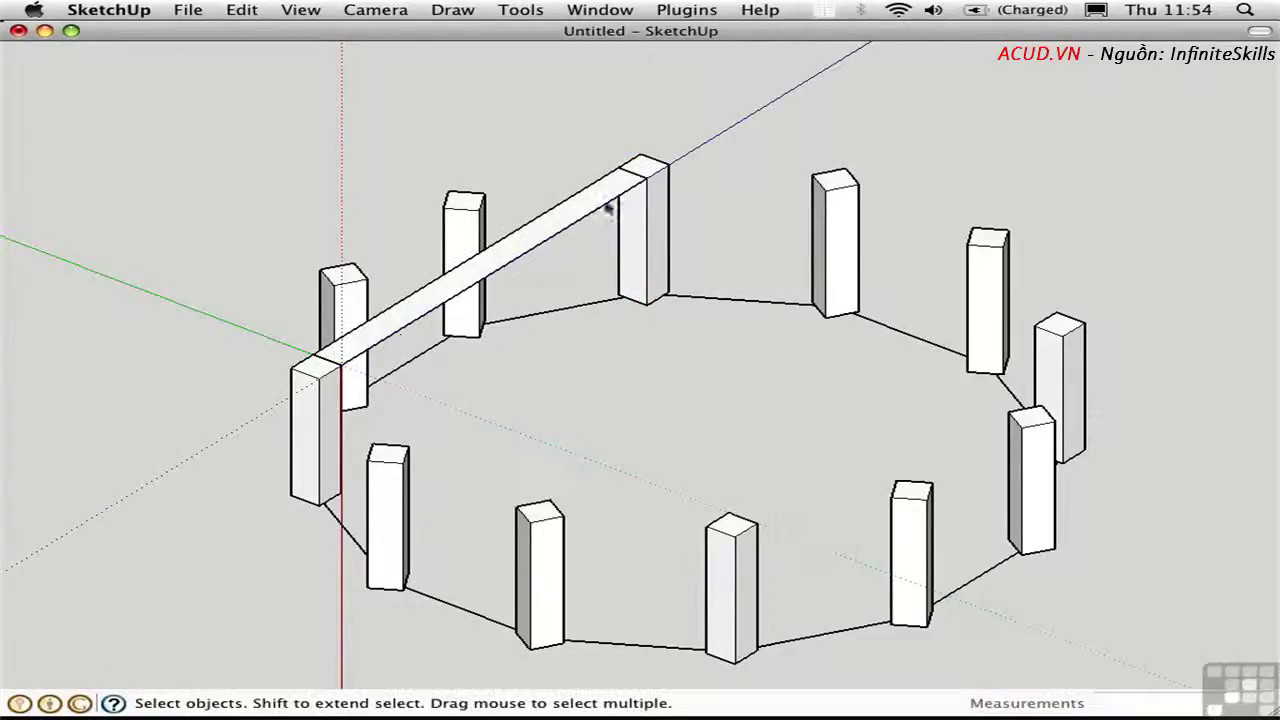
Push/Pull the rectangle between the two posts downward to give the beam its depth.
middle_click_drag(608, 410, 580, 237)
key("p")
left_click_drag(558, 237, 565, 255)
left_click(565, 255)
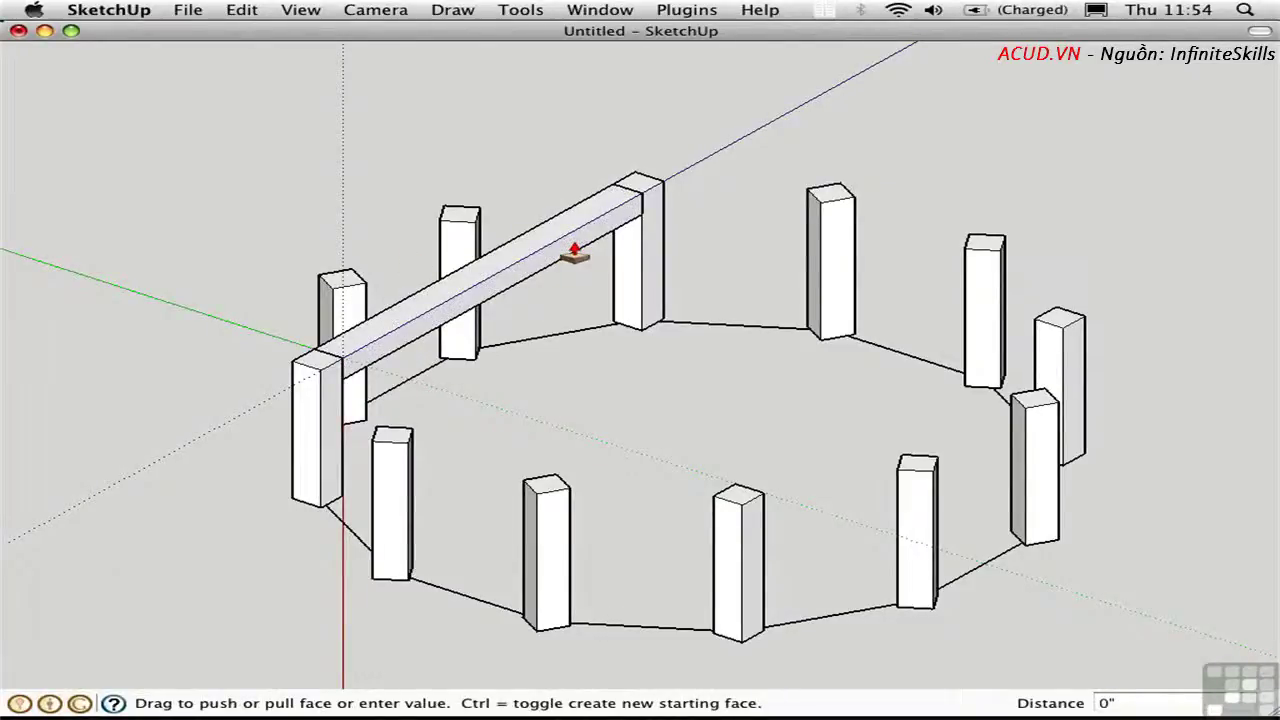
Narrow the beam by pushing in its inner side face and pushing its outer side face in 7 11/16".
left_click(589, 248)
left_click(589, 248)
middle_click_drag(586, 249, 1000, 294)
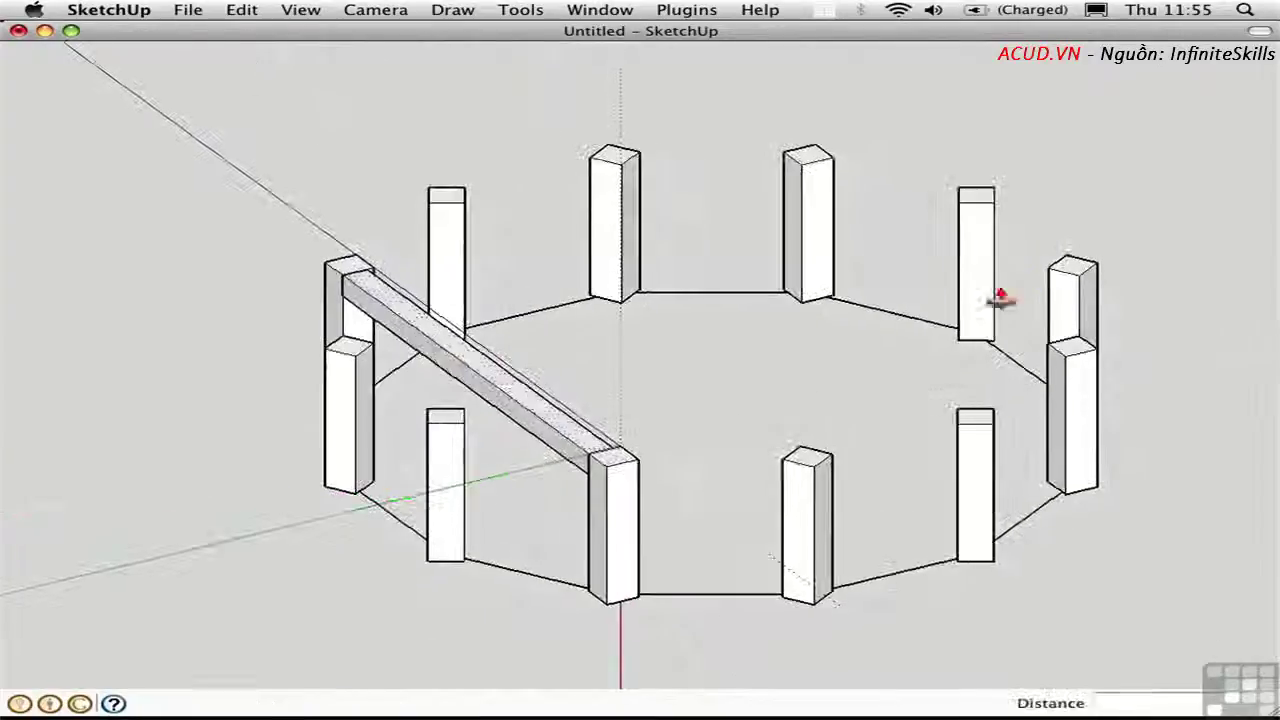
left_click(434, 350)
left_click(435, 355)
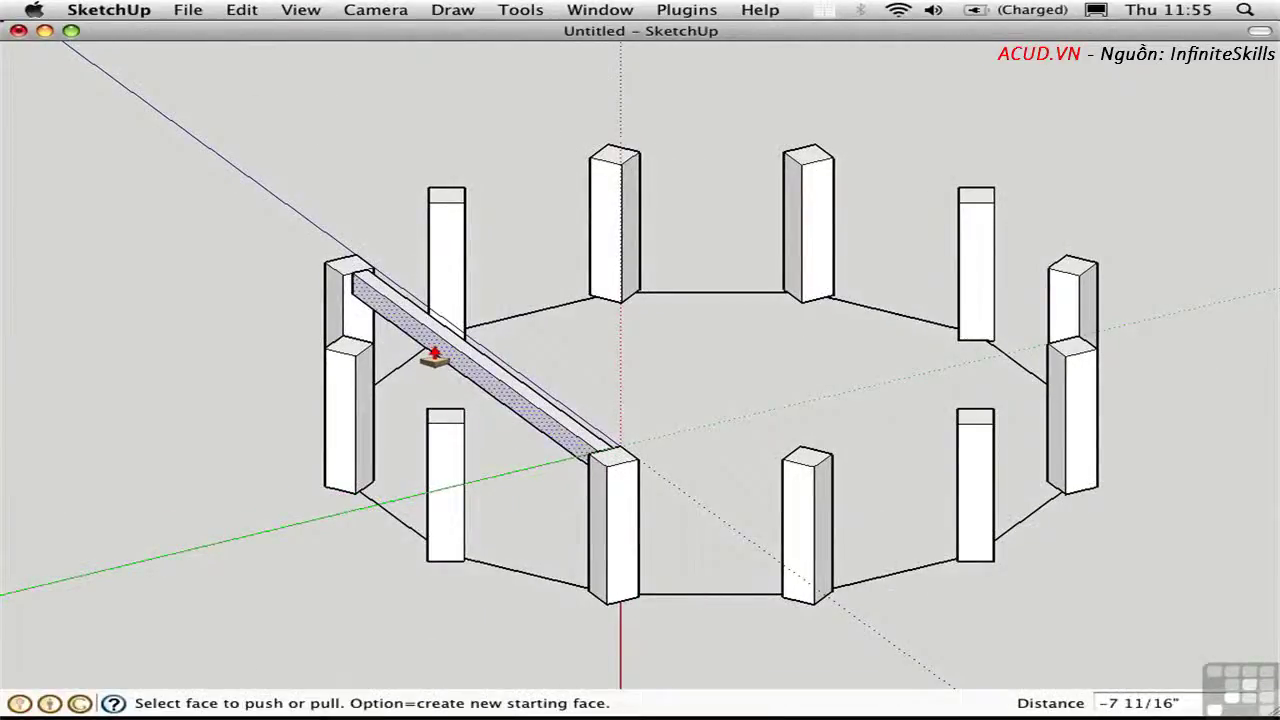
left_click(434, 355)
Turn the whole beam into a component named Beam and reset the drawing axes to their default position.
middle_click_drag(749, 369, 171, 337)
key("space")
triple_click(541, 263)
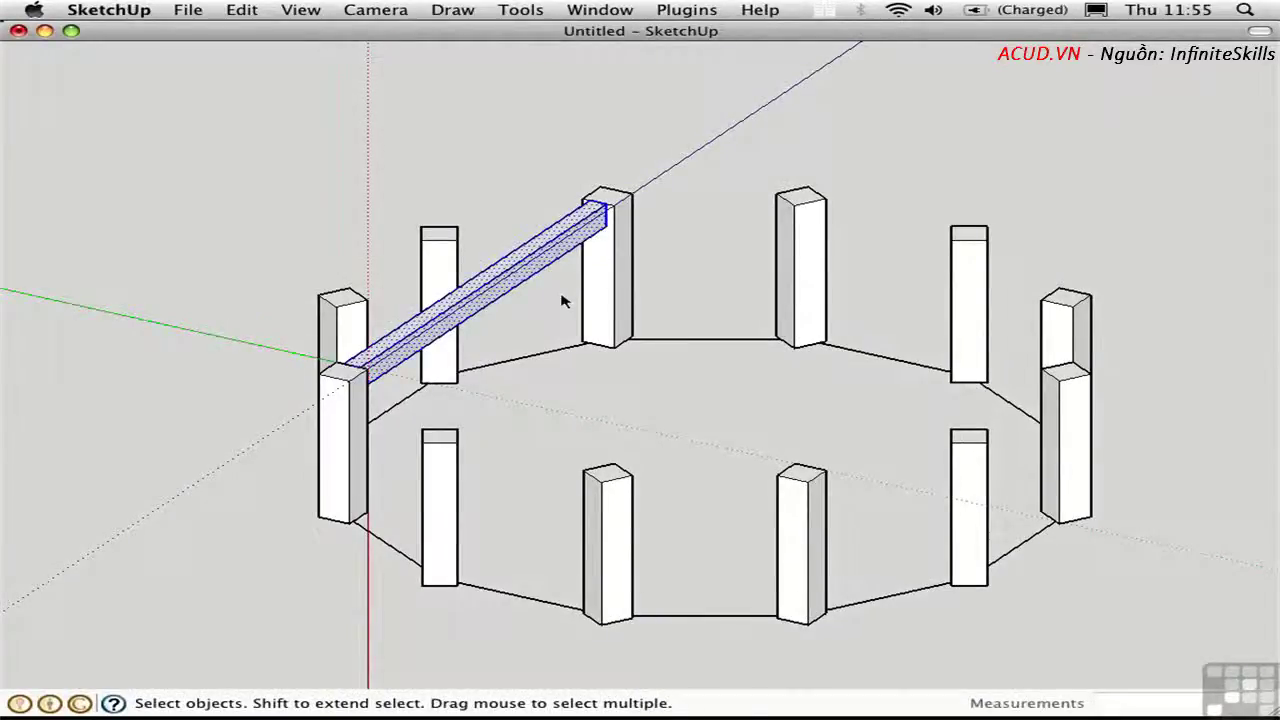
key("g")
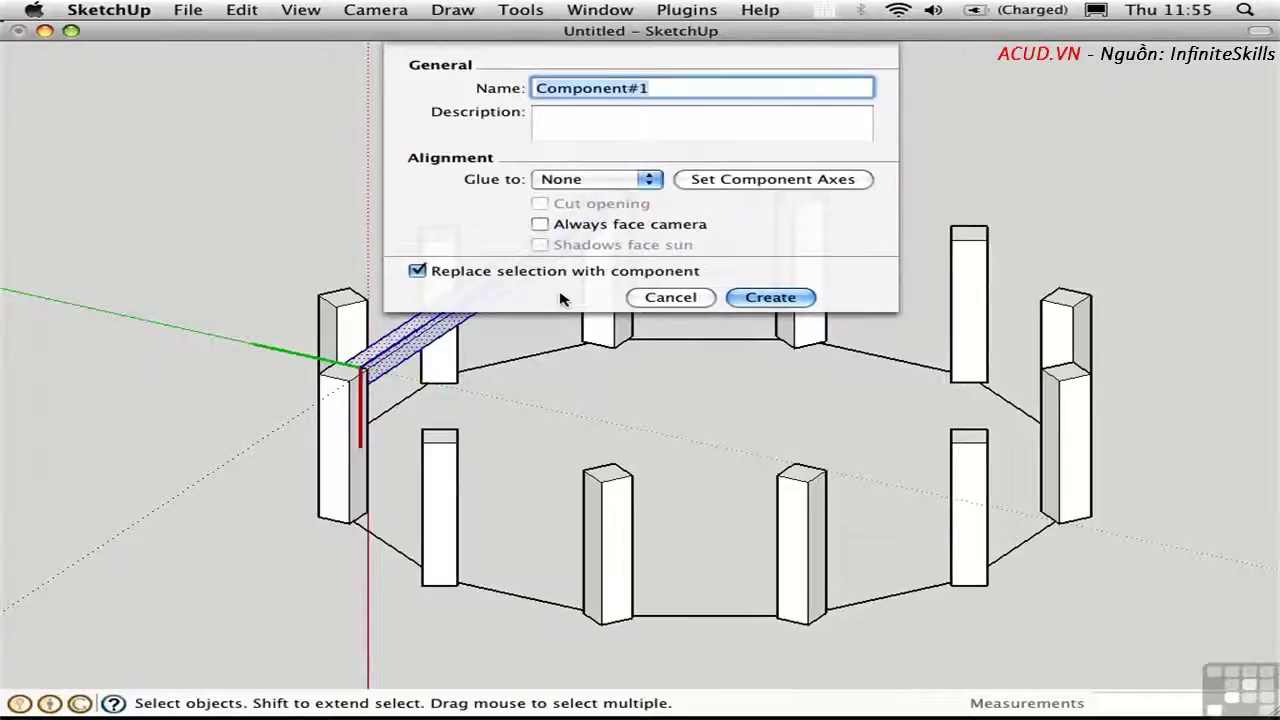
type("Beam")
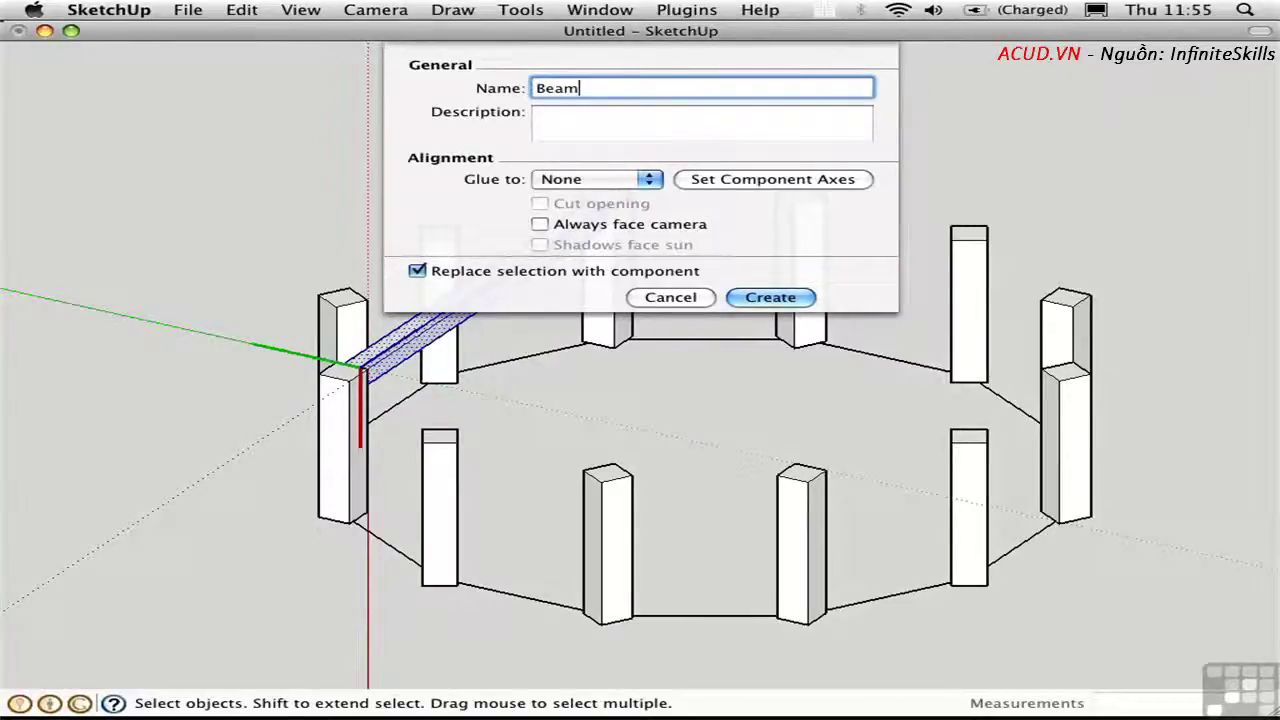
left_click(770, 297)
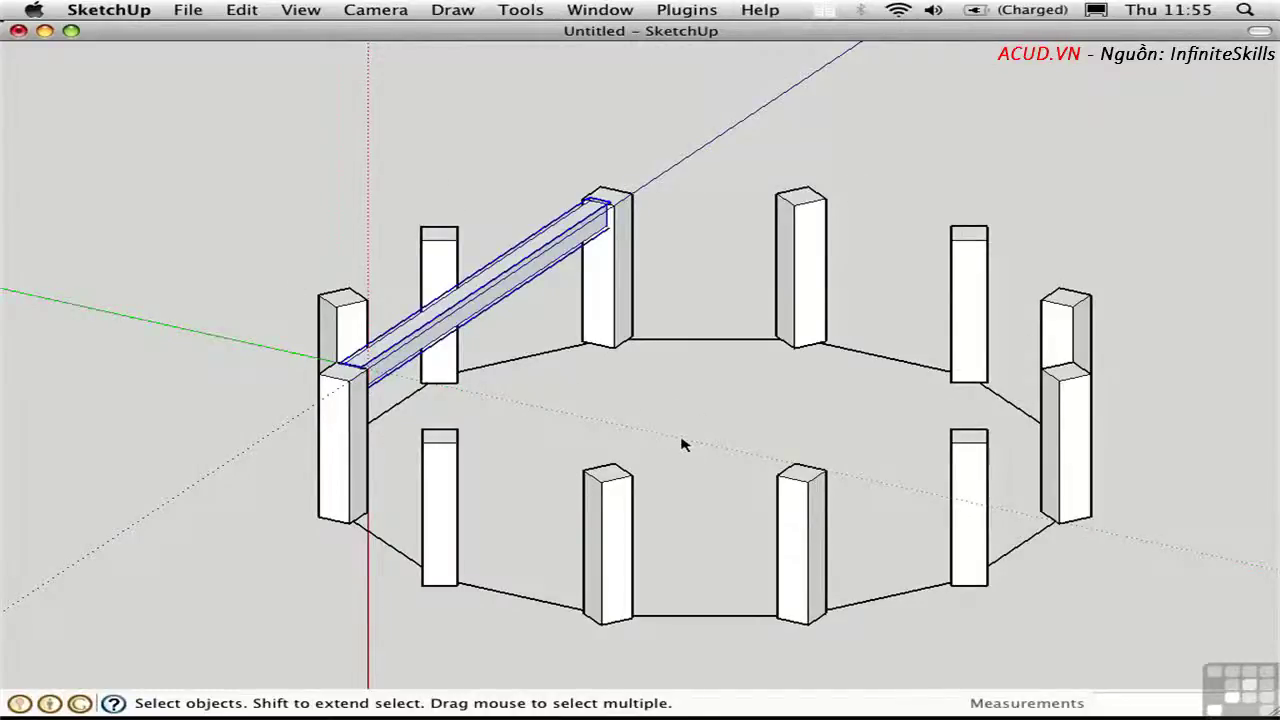
middle_click_drag(600, 402, 505, 438)
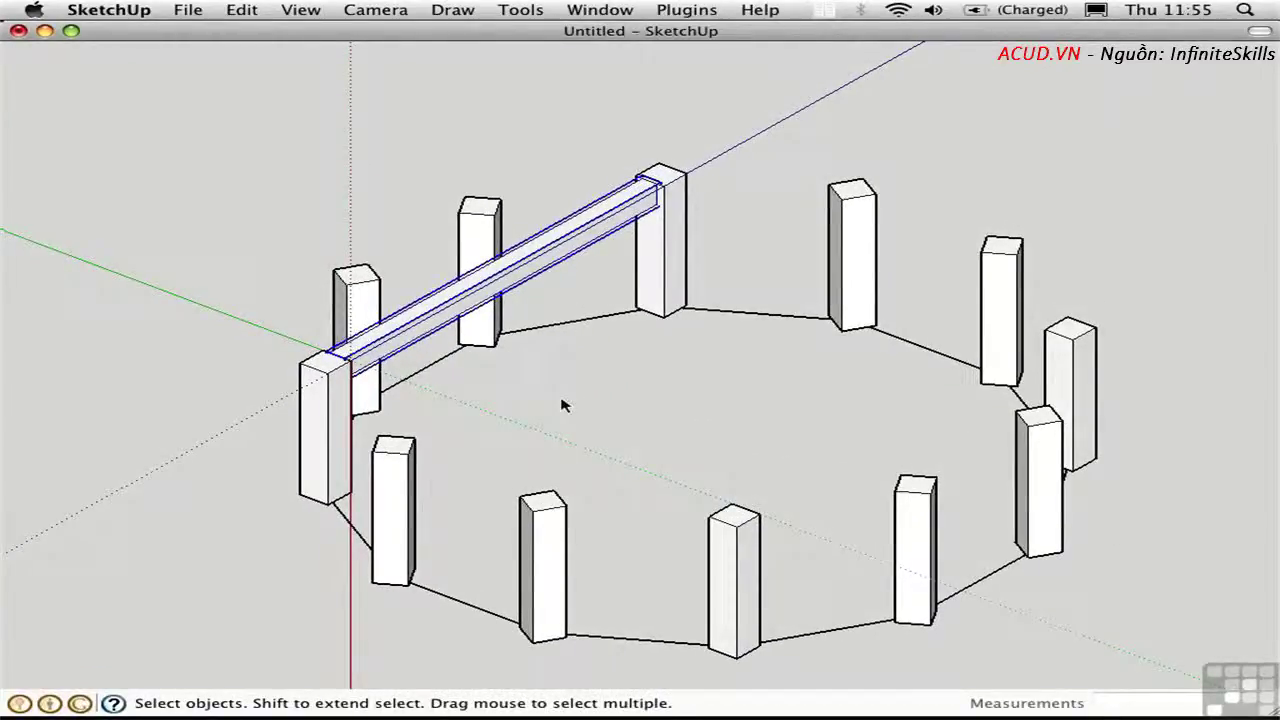
key("super+z")
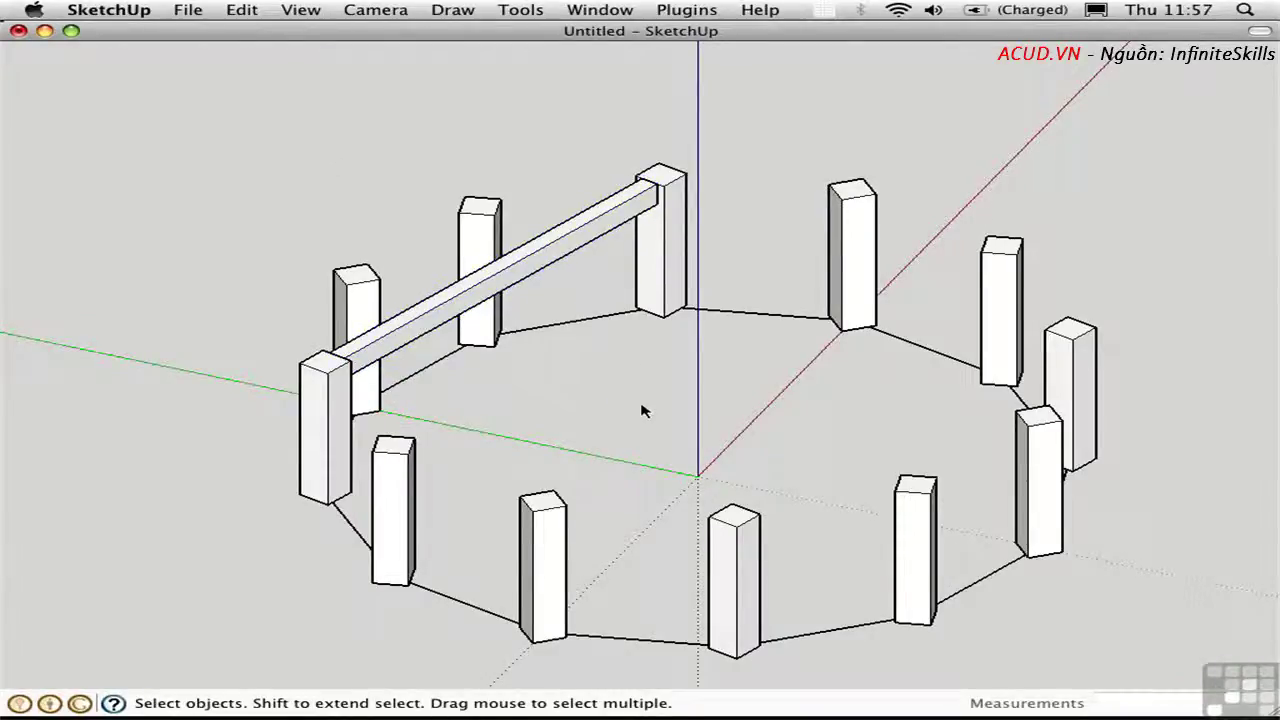
Try arraying the beam around the axes origin with a rotated copy multiplied by 2x, and undo the copies.
left_click(573, 249)
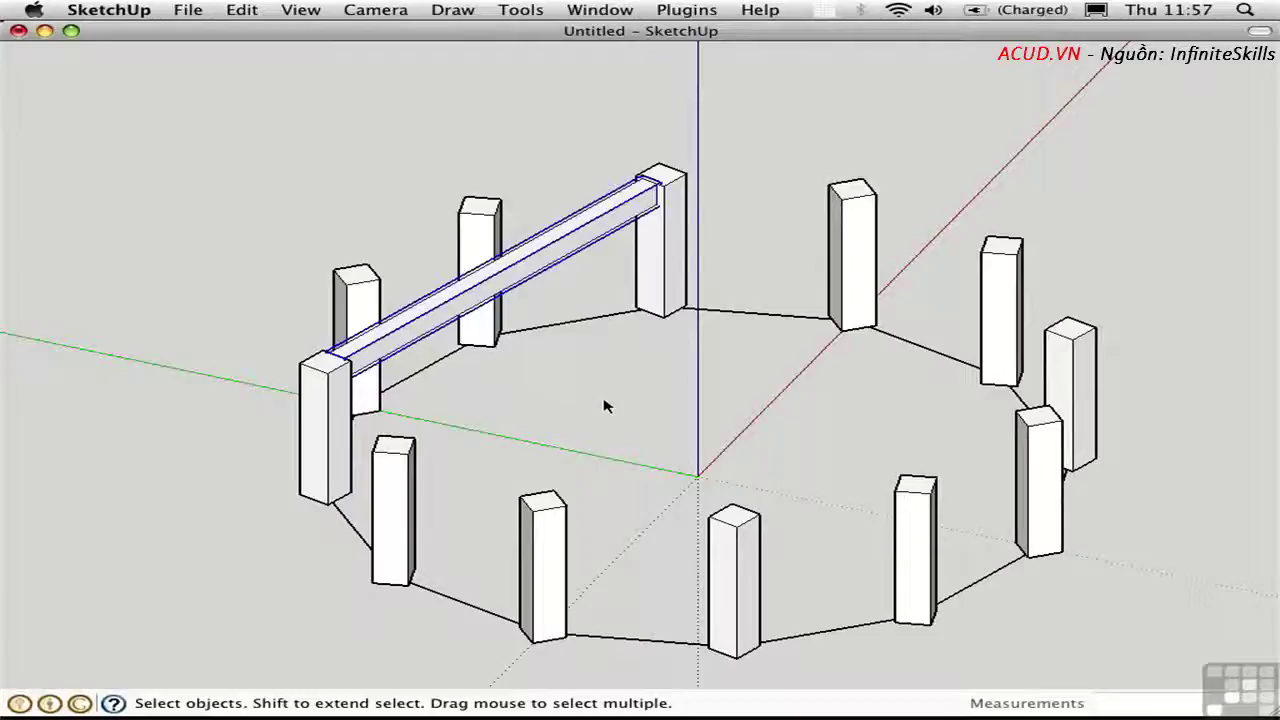
key("q")
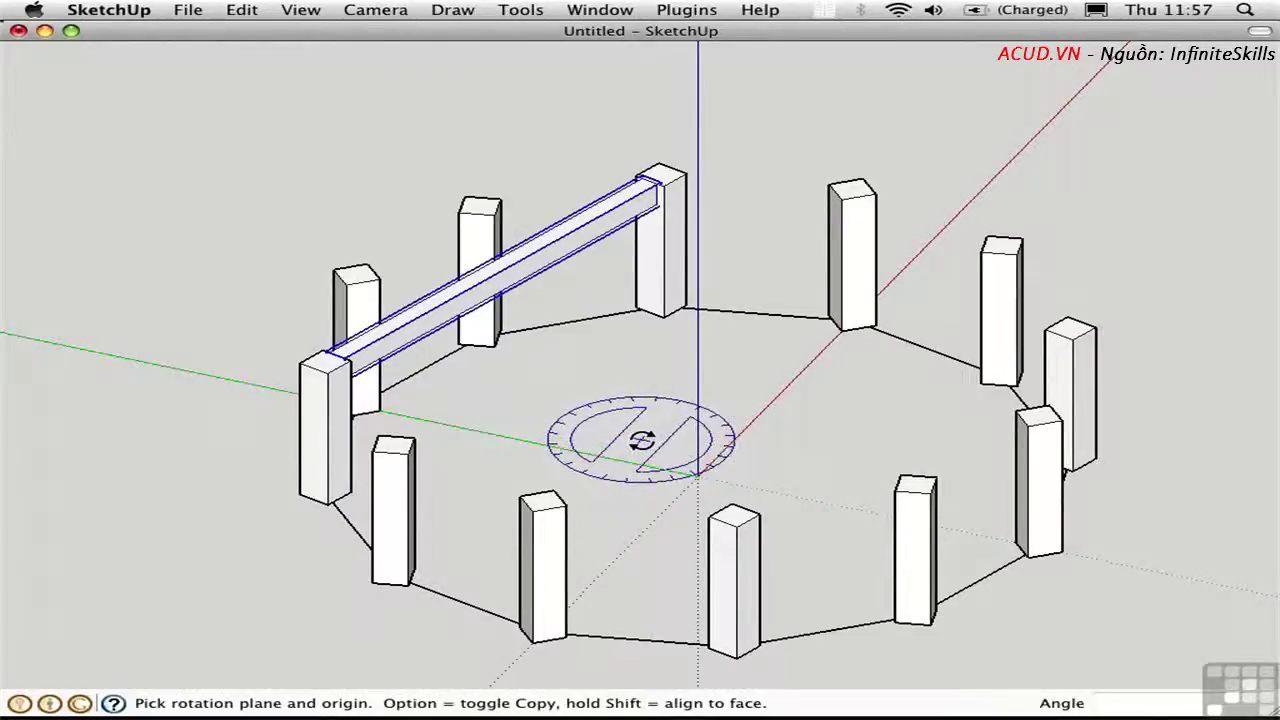
left_click(697, 474)
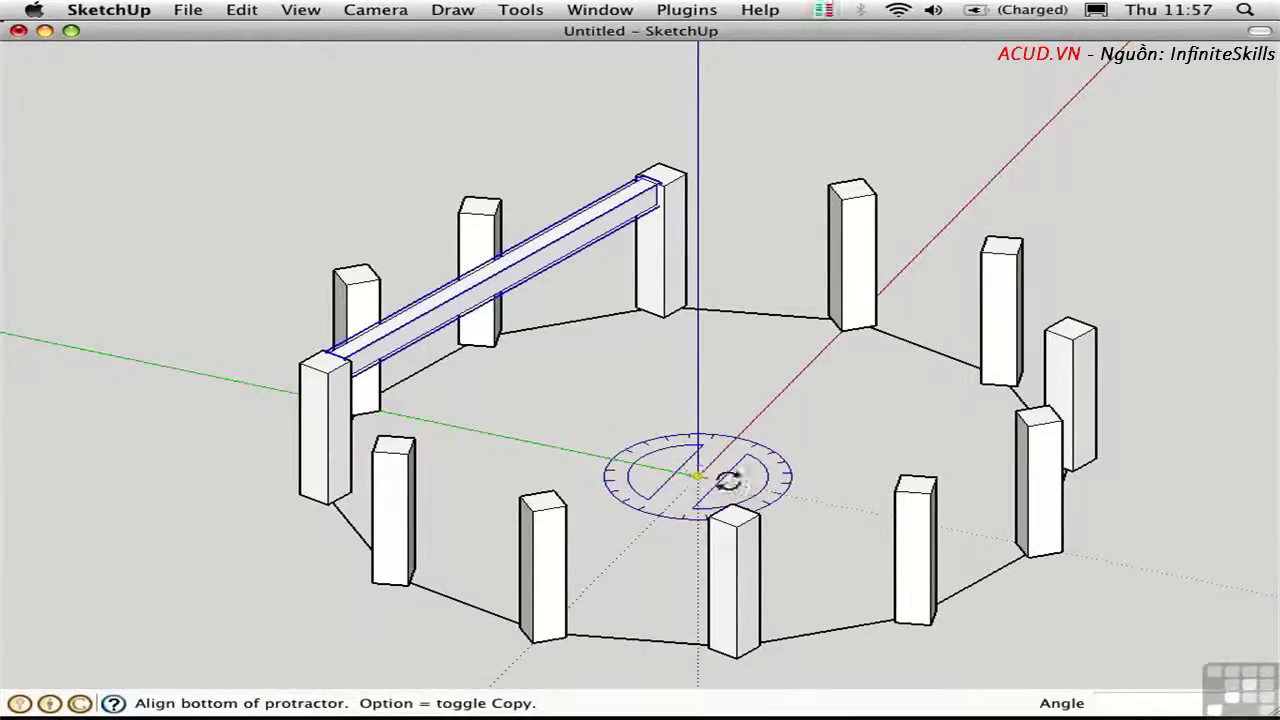
left_click(848, 507)
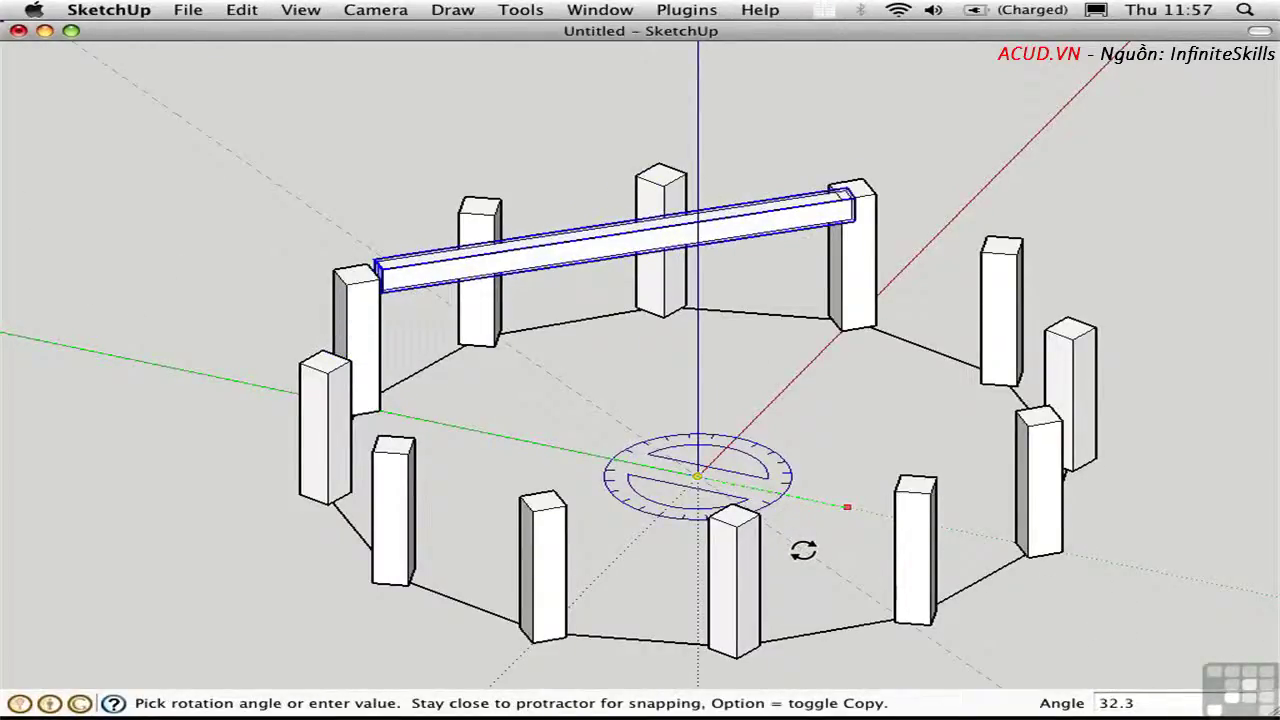
key("alt")
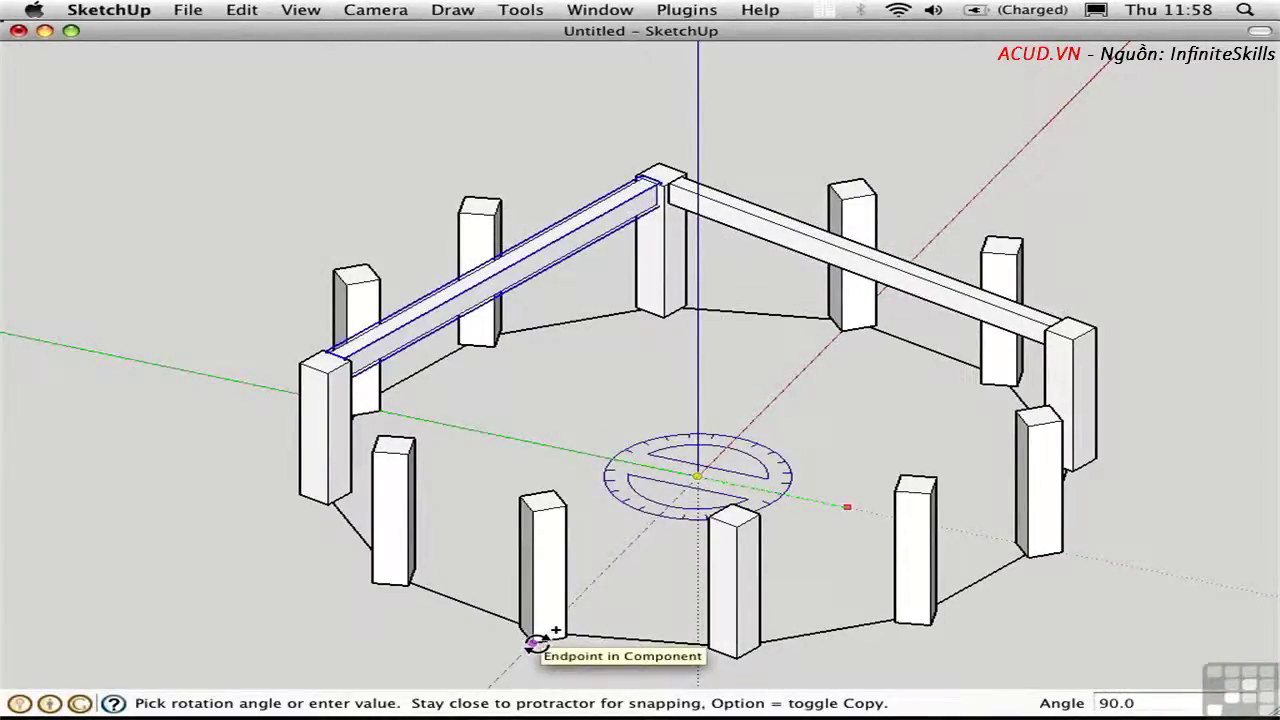
left_click(385, 575)
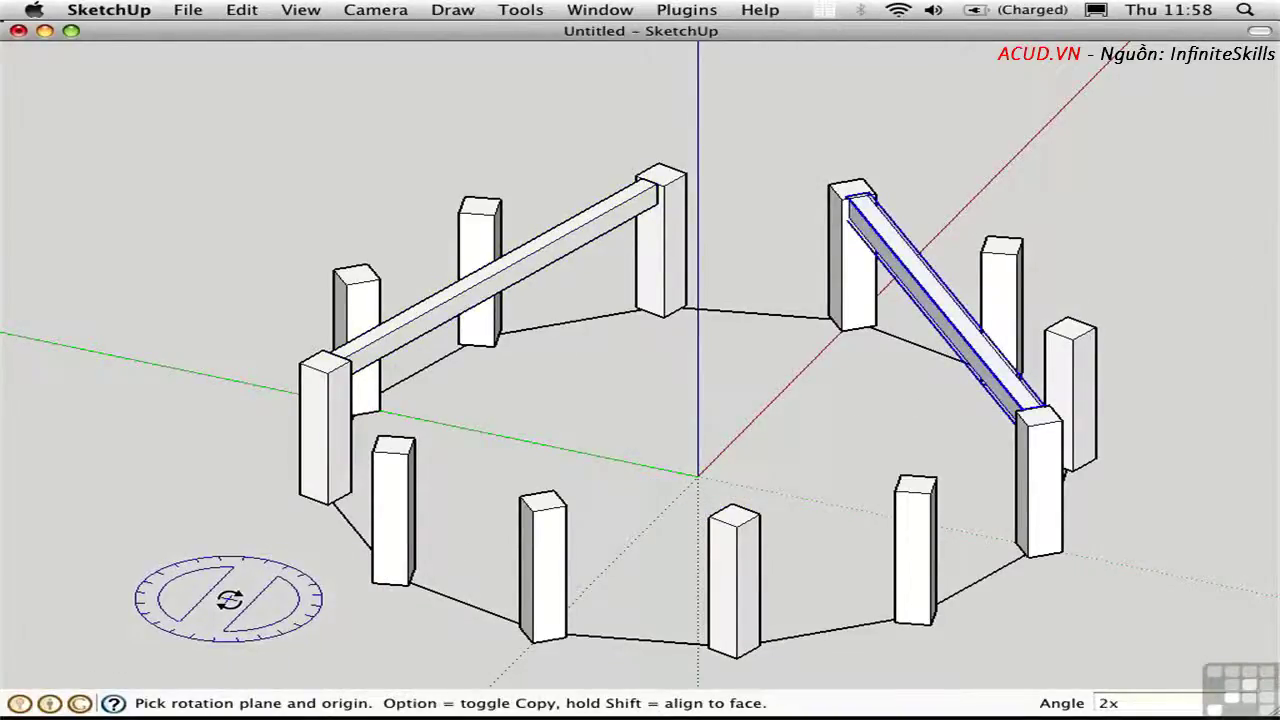
type("2x")
key("Return")
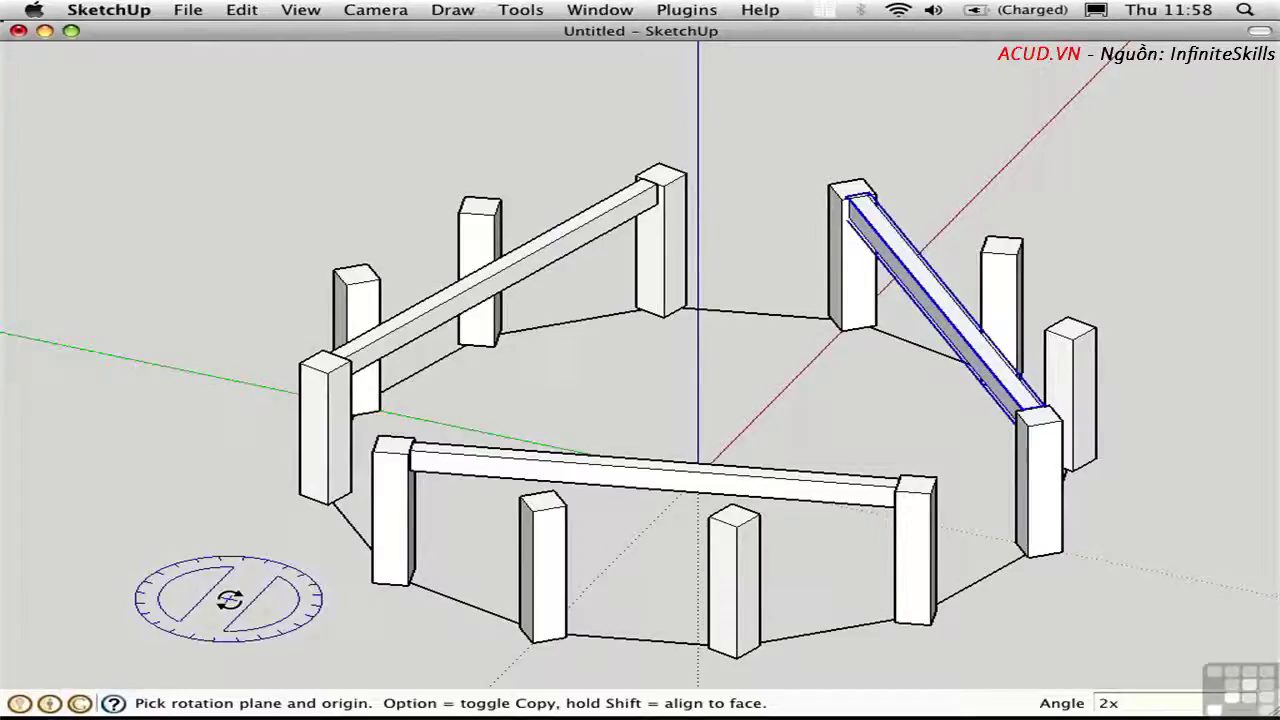
key("space")
key("super+z")
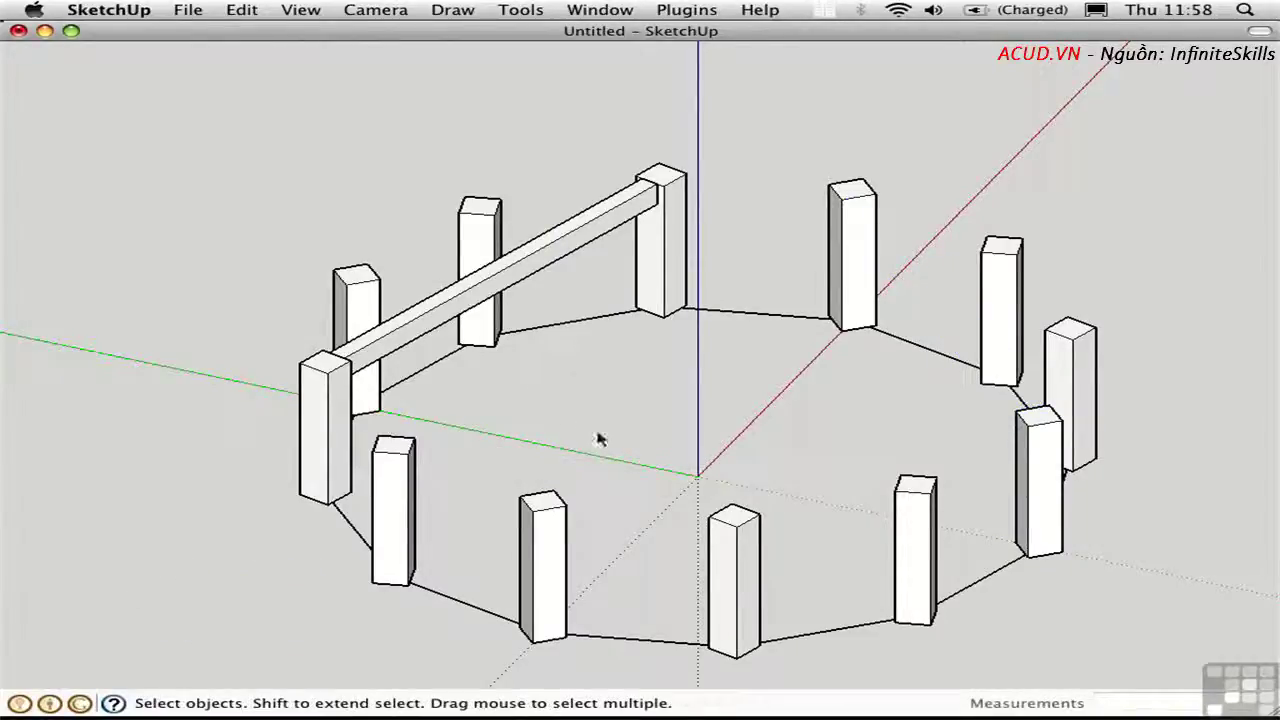
Rotate a copy of the beam 360 degrees around the axes origin, aligning the protractor with the green axis.
left_click(568, 252)
key("q")
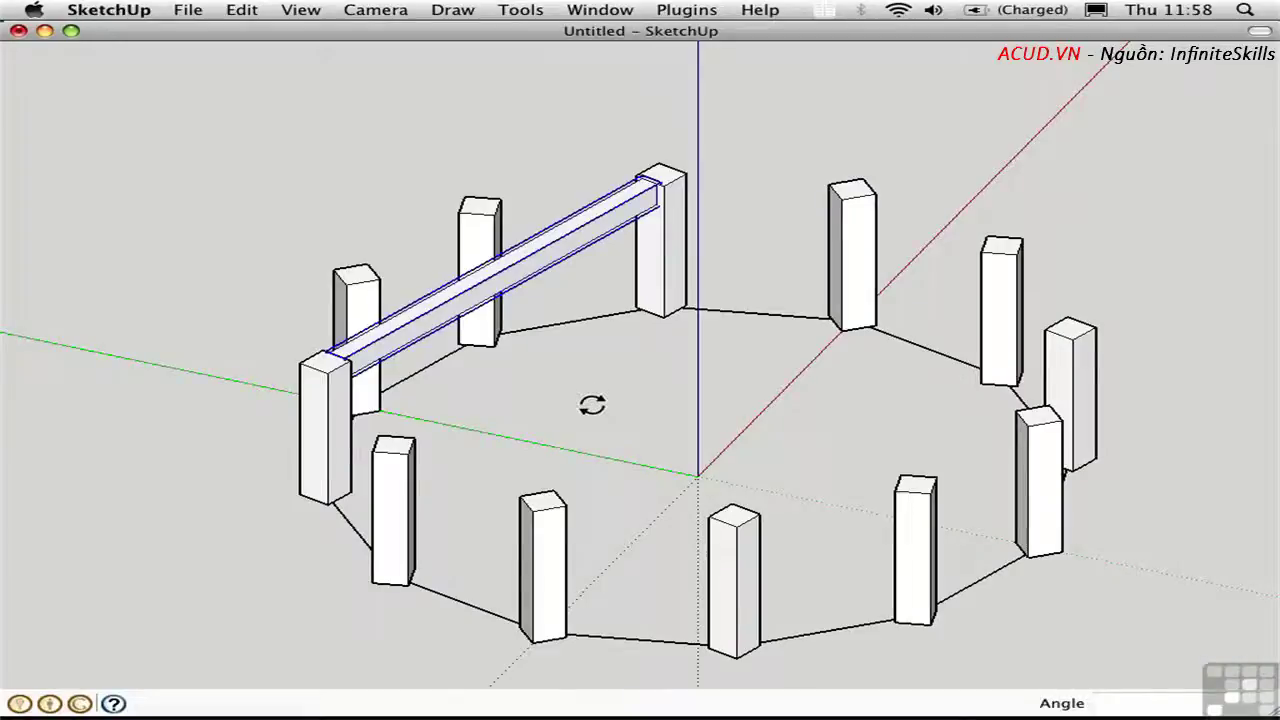
left_click(697, 473)
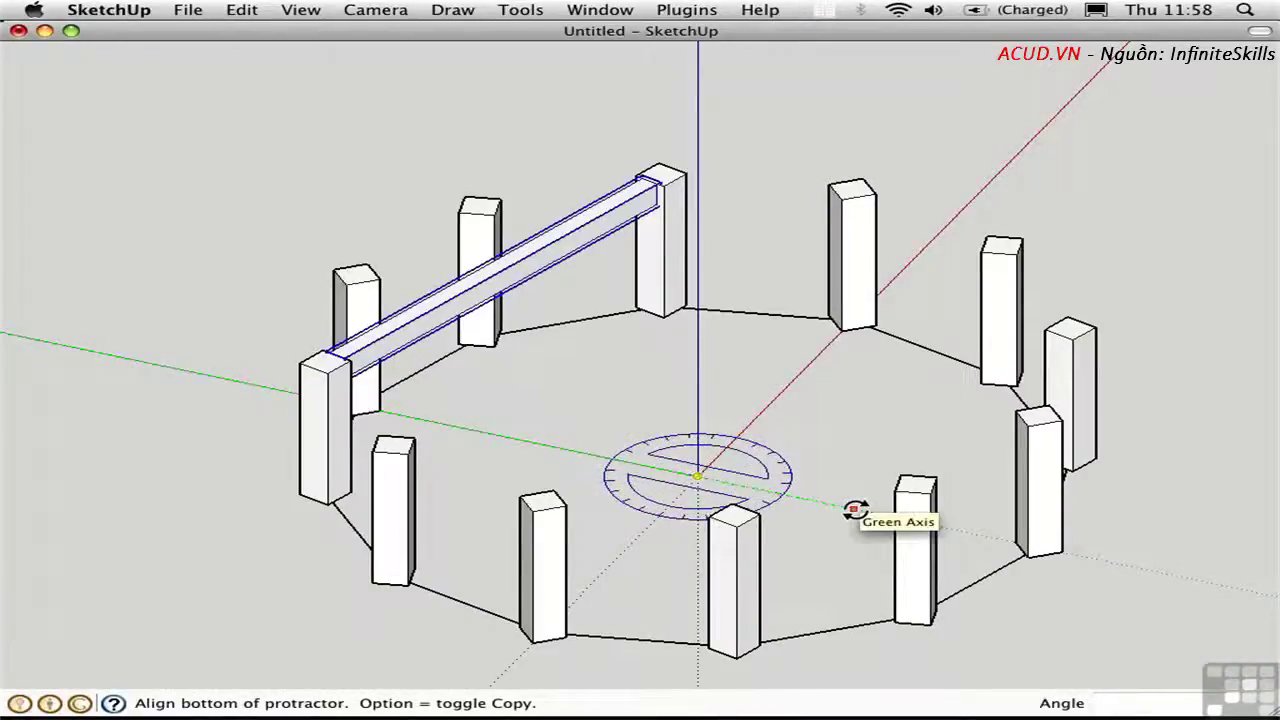
left_click(851, 508)
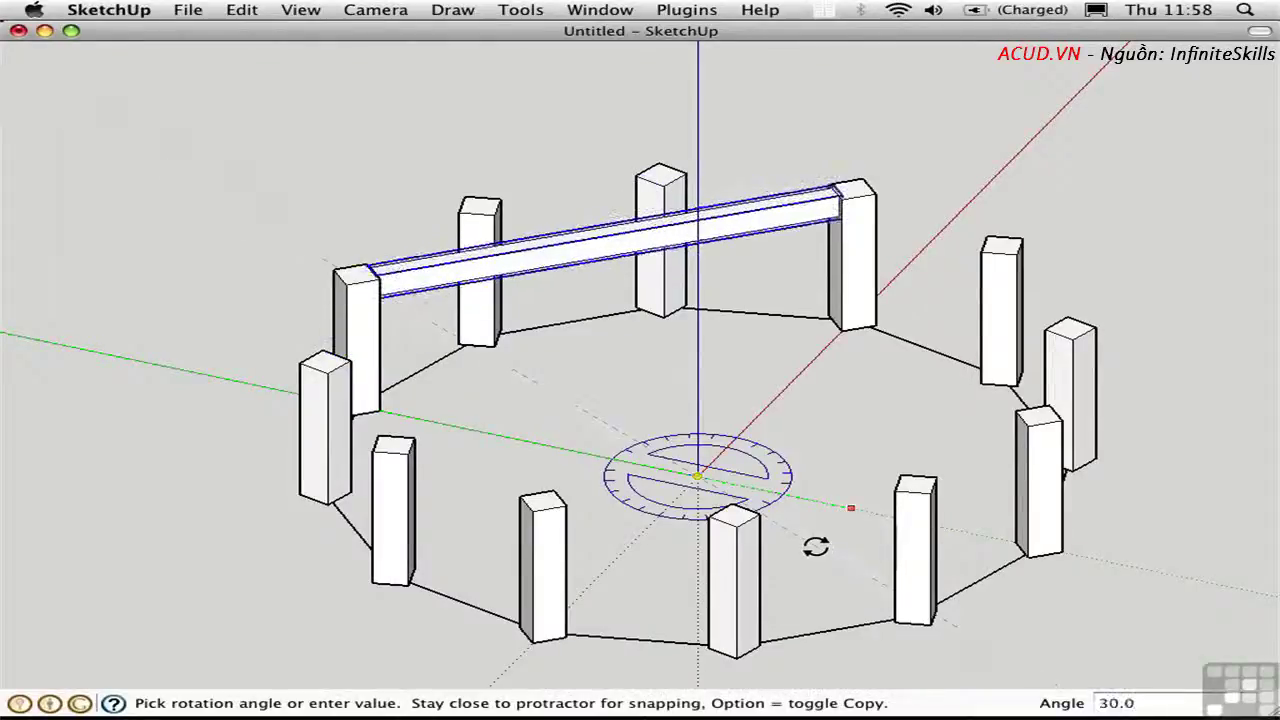
key("alt")
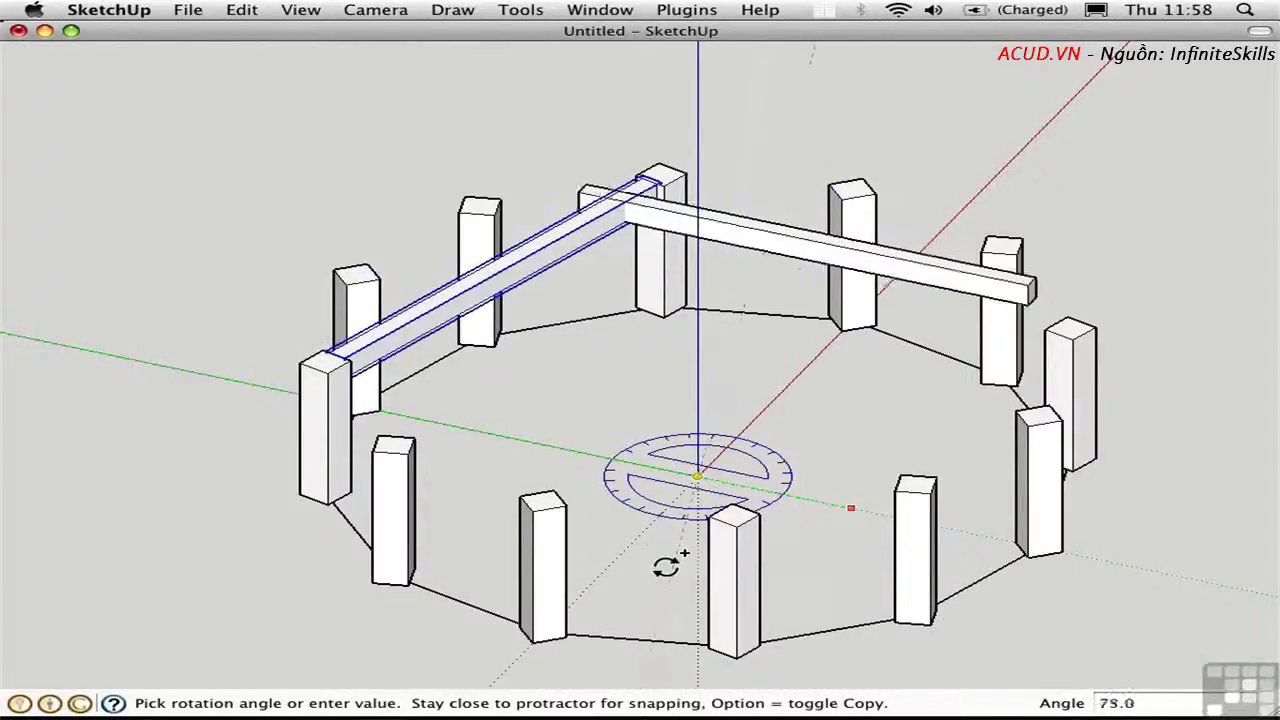
type("360")
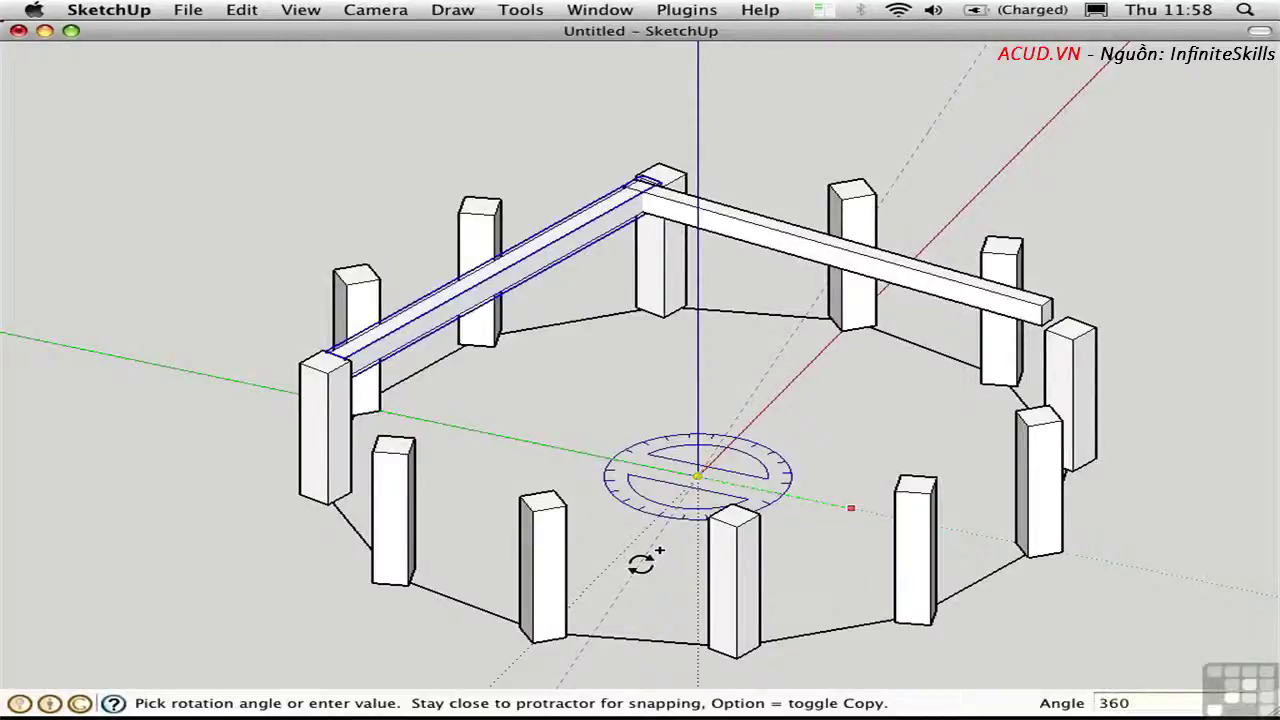
key("alt")
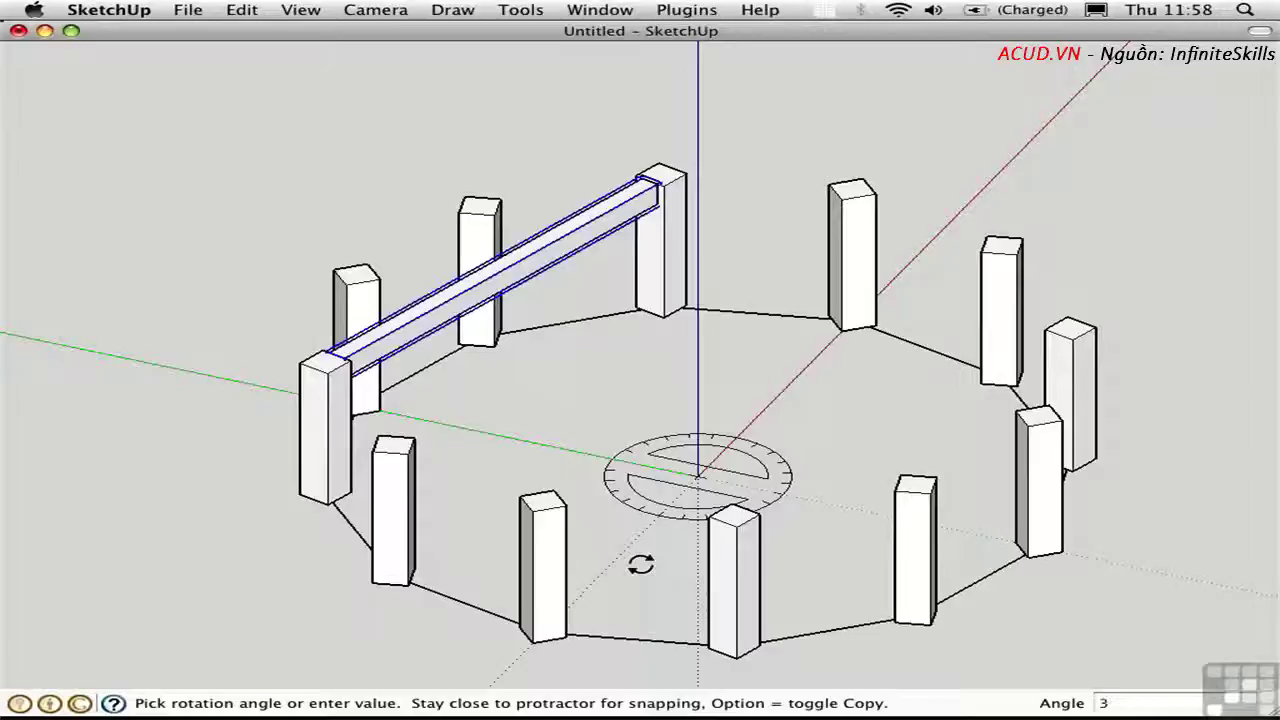
Divide the 360-degree rotation into evenly spaced beams, trying three and four divisions and ending with six beams around the ring.
key("Return")
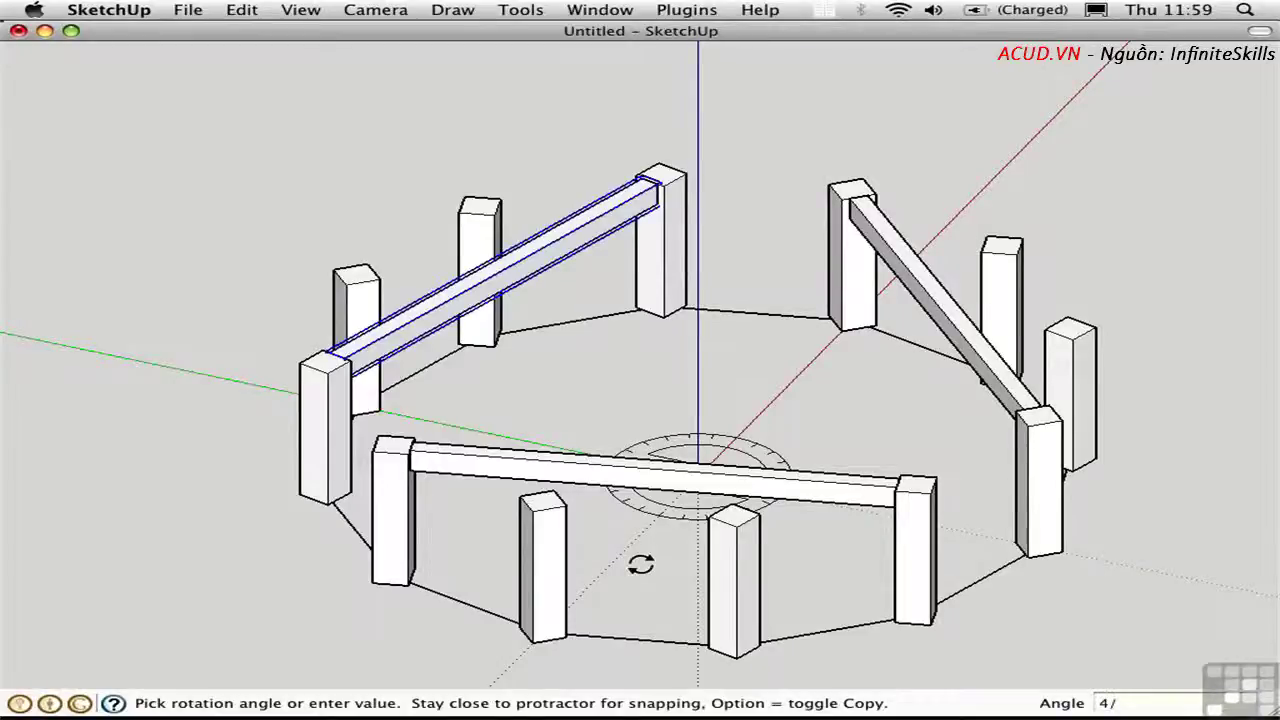
key("Return")
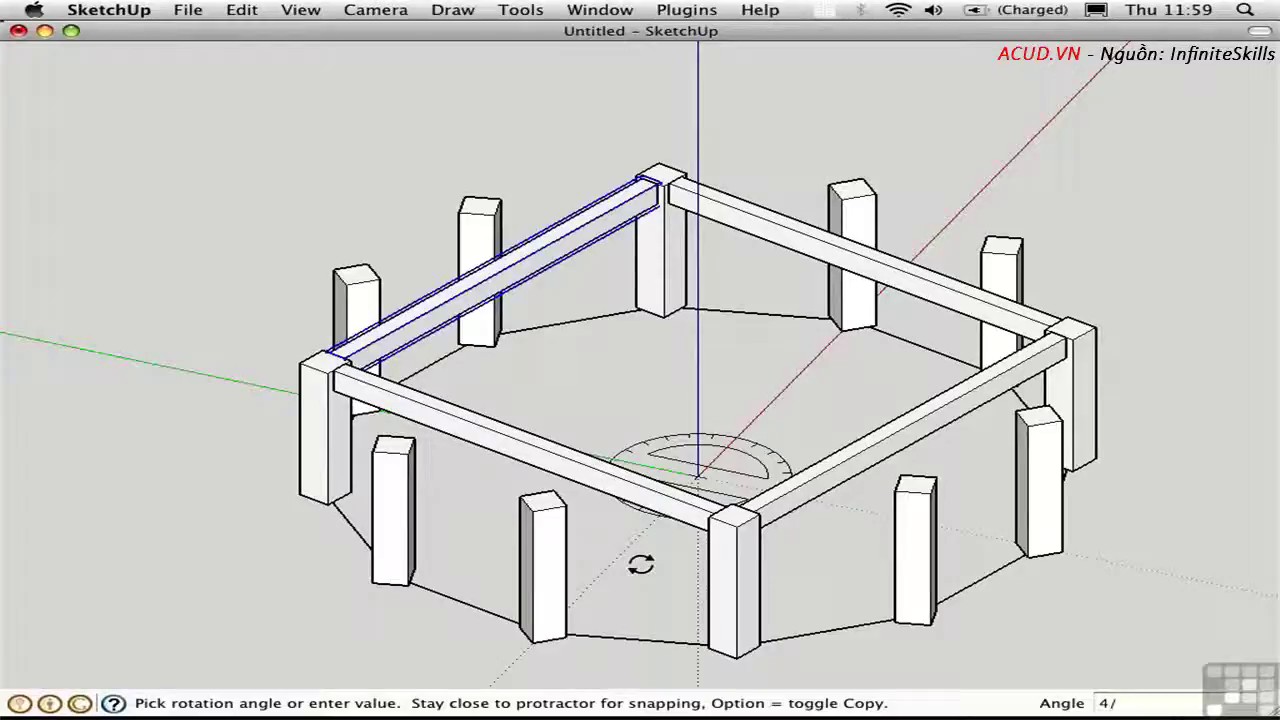
key("Return")
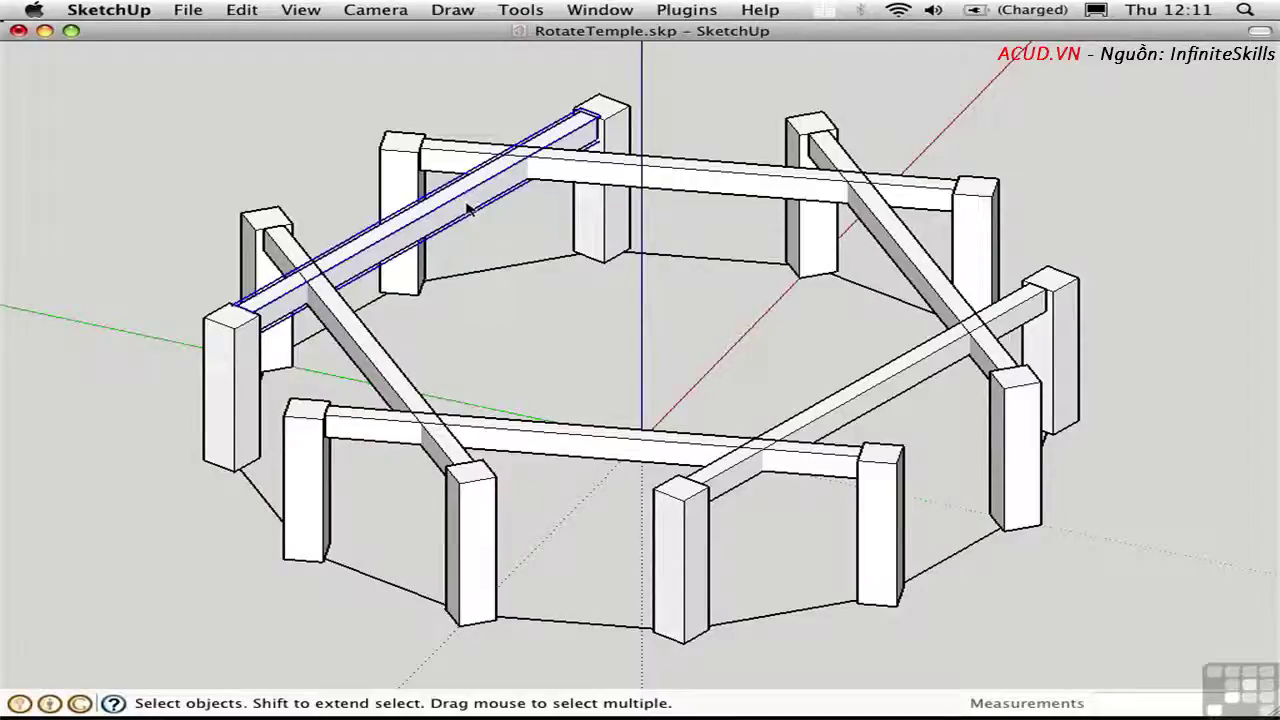
Examine the rotation grips on the top and side faces of the selected beam, switching between Move and Rotate.
key("m")
left_click(500, 234)
key("space")
key("m")
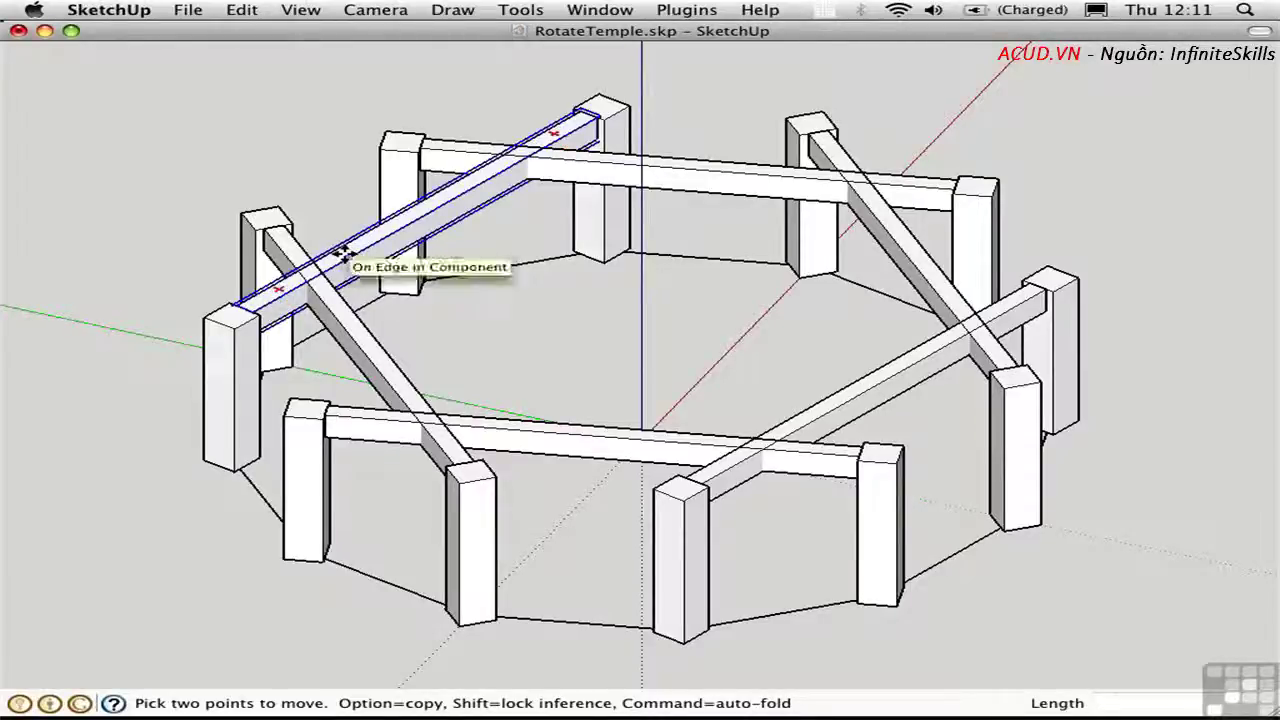
key("q")
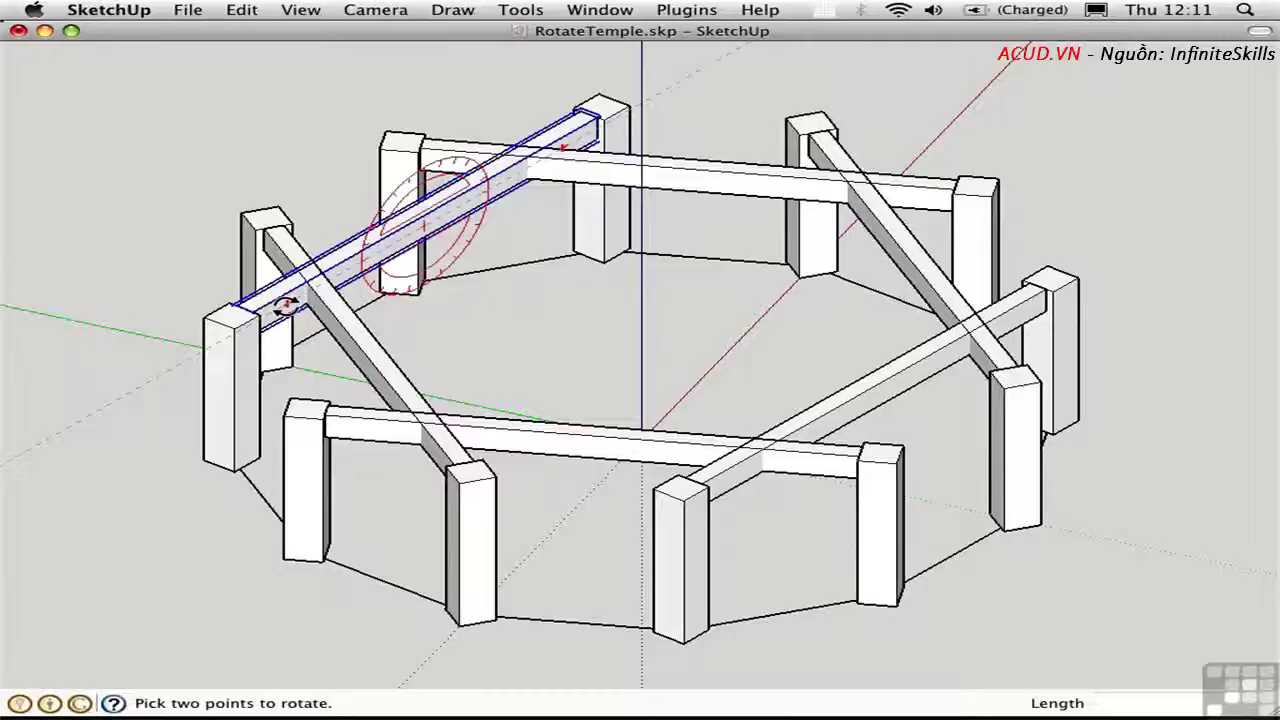
key("m")
key("q")
key("m")
key("q")
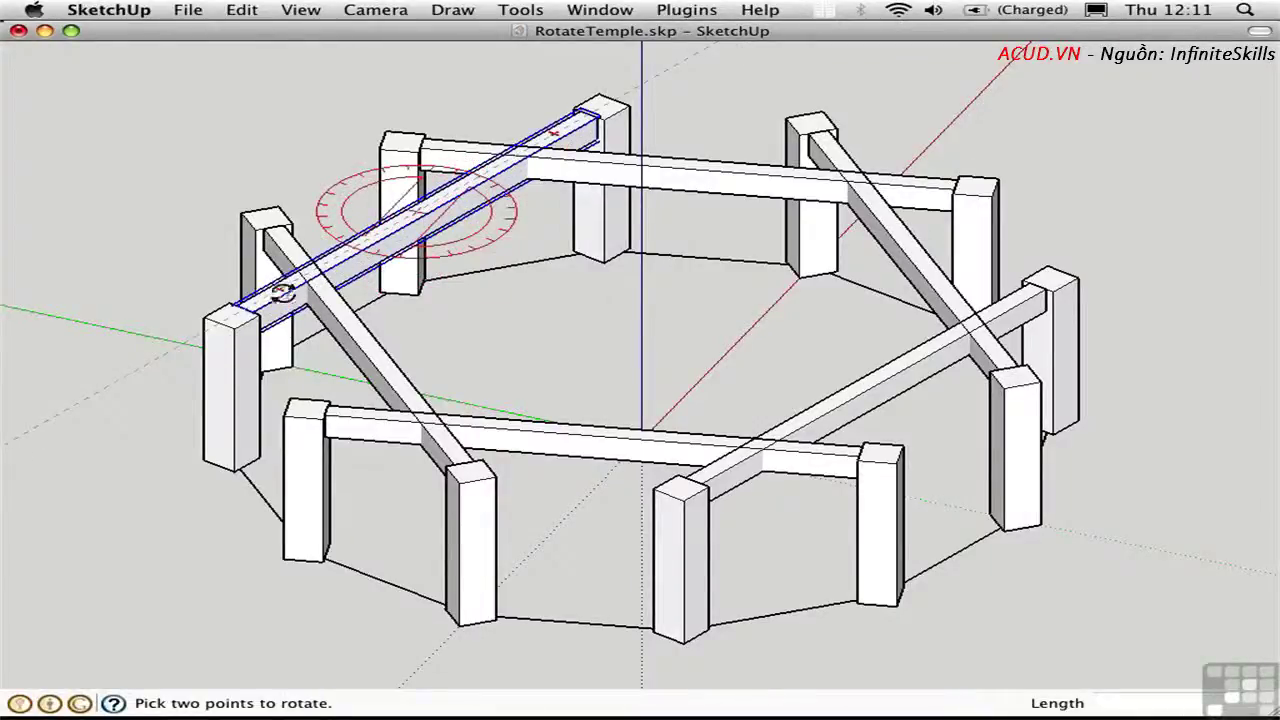
Rotate a copy of the selected beam about its centre from a side-face grip until it stands upright.
left_click(288, 305)
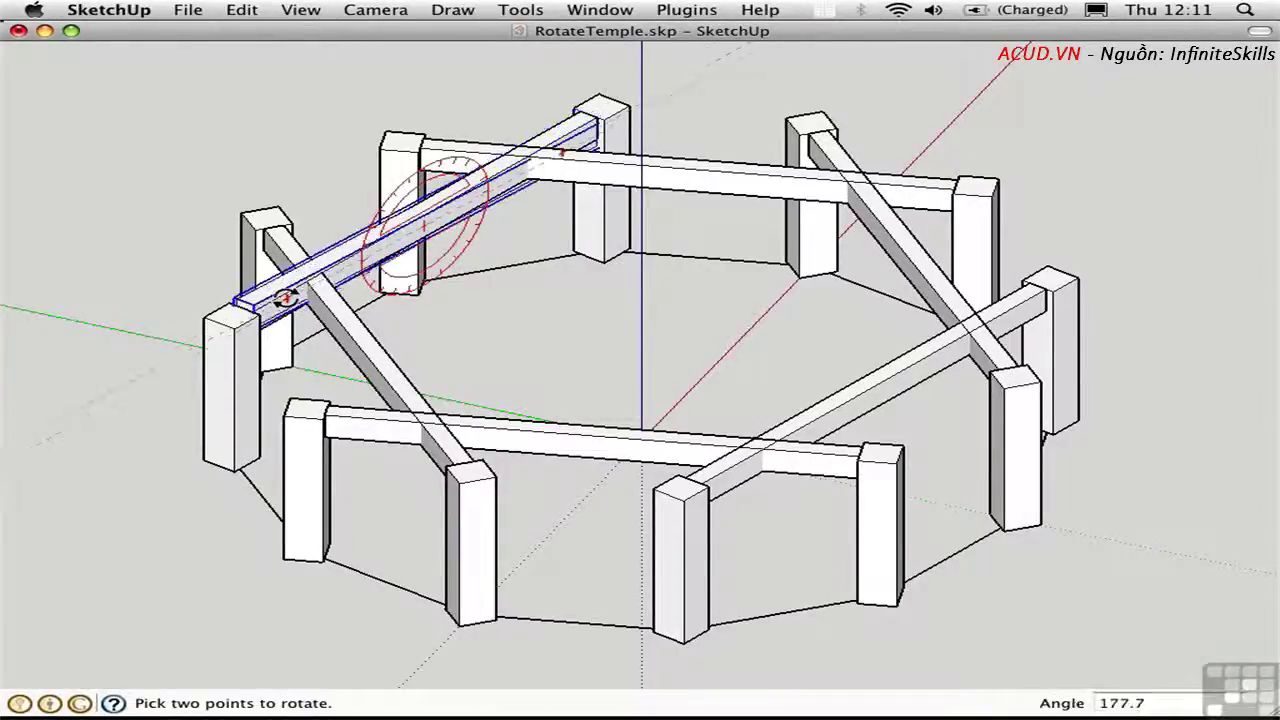
left_click(428, 183)
key("m")
middle_click_drag(429, 277, 505, 295)
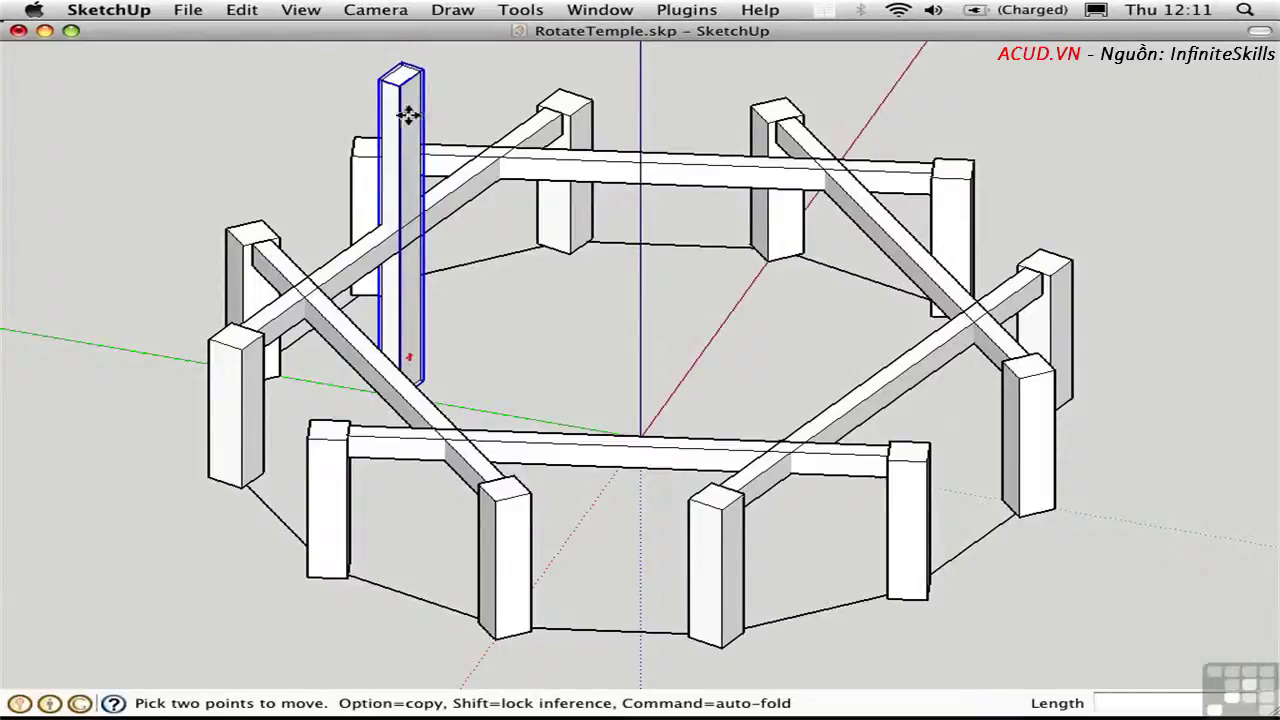
Make the upright beam a unique component so that it is independent of the other beams.
key("q")
right_click(409, 112)
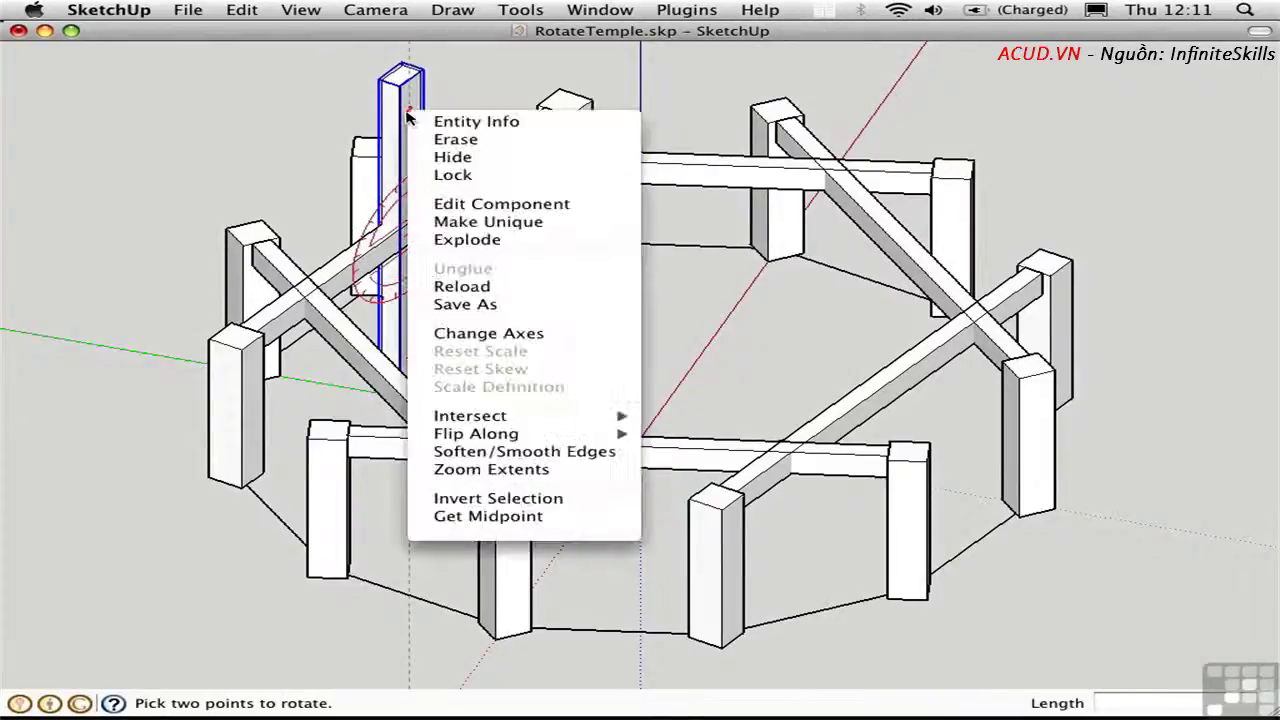
left_click(470, 221)
key("m")
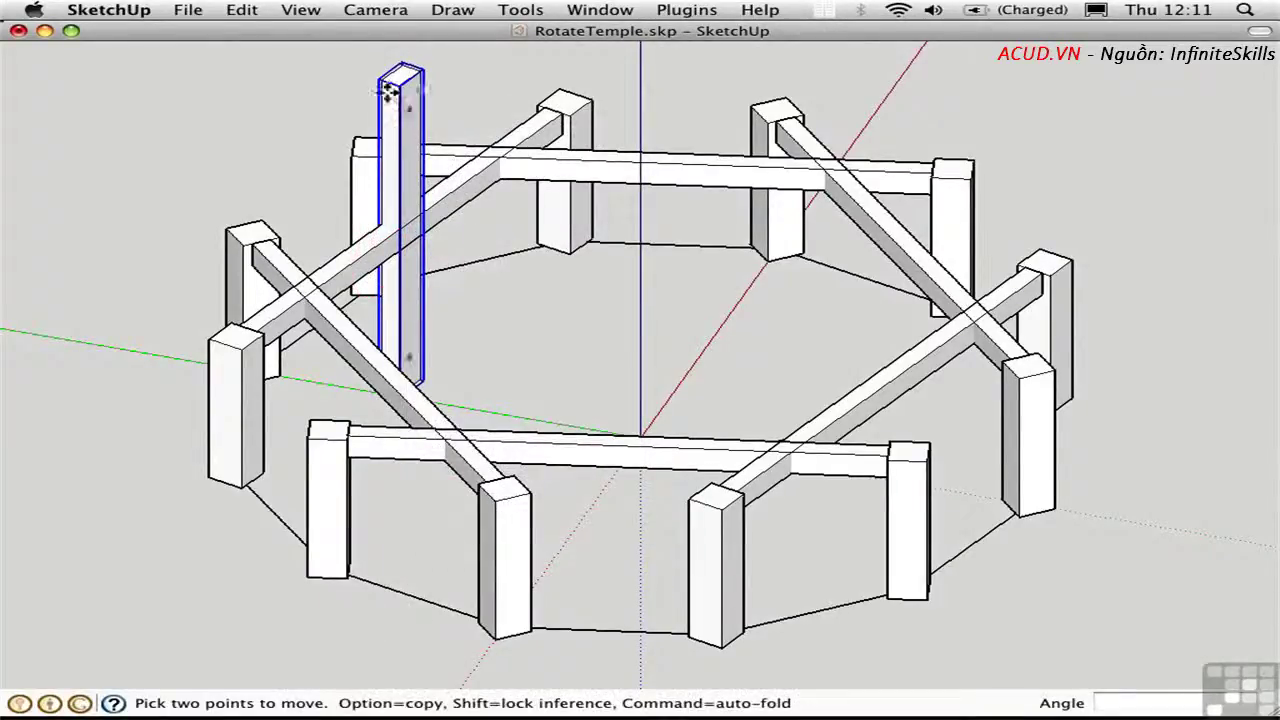
key("space")
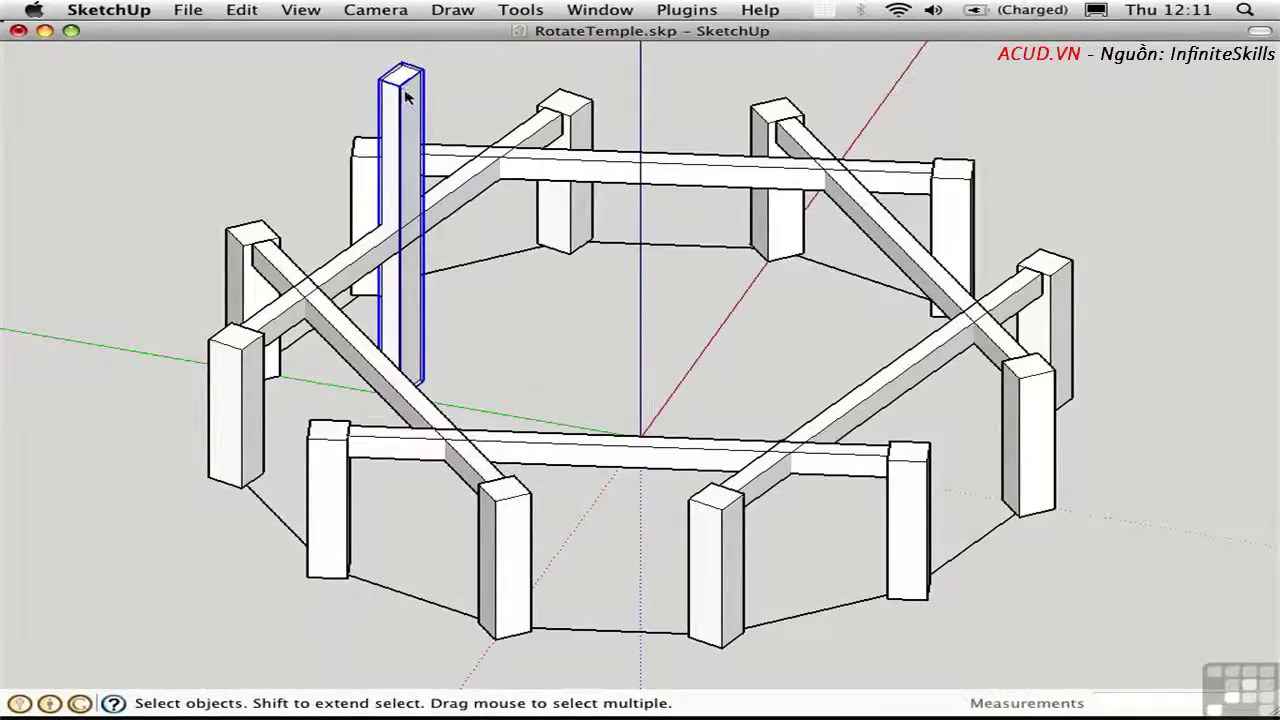
Edit the upright component and shorten it by pushing its top face down and its bottom face up about 13' 6".
double_click(408, 103)
key("p")
left_click_drag(395, 86, 392, 236)
middle_click_drag(417, 277, 329, 443)
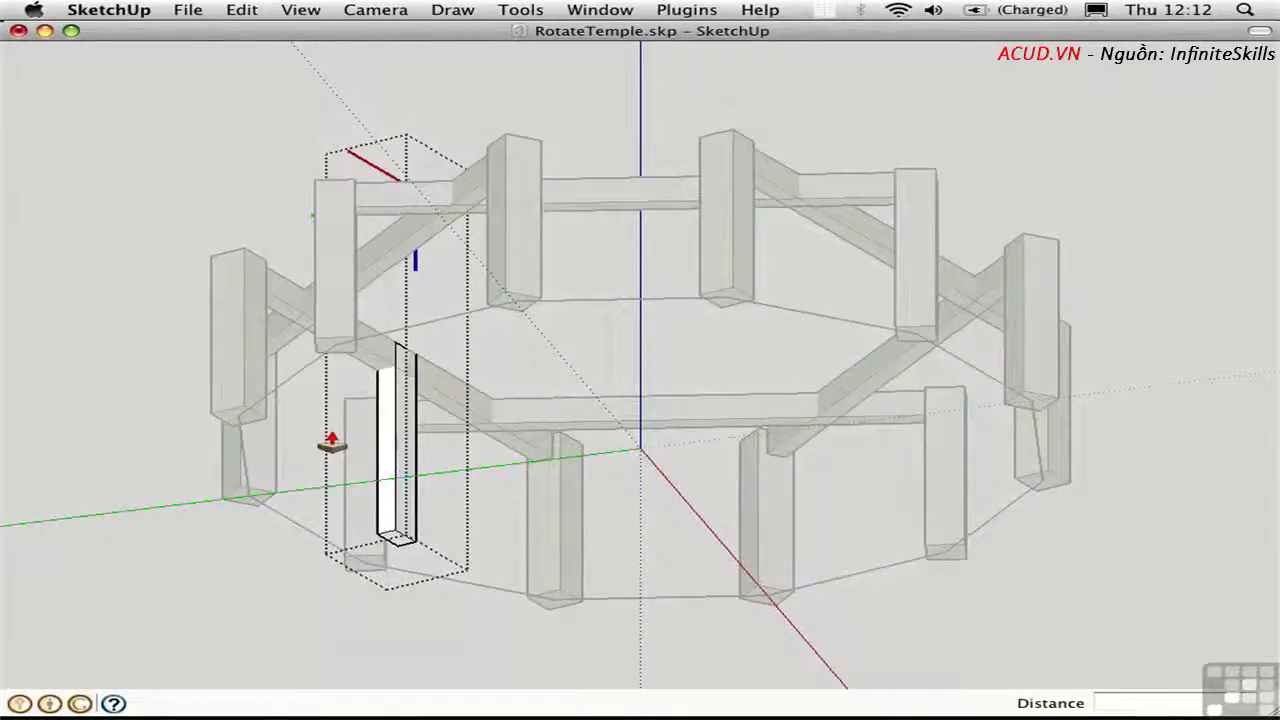
left_click_drag(400, 537, 388, 381)
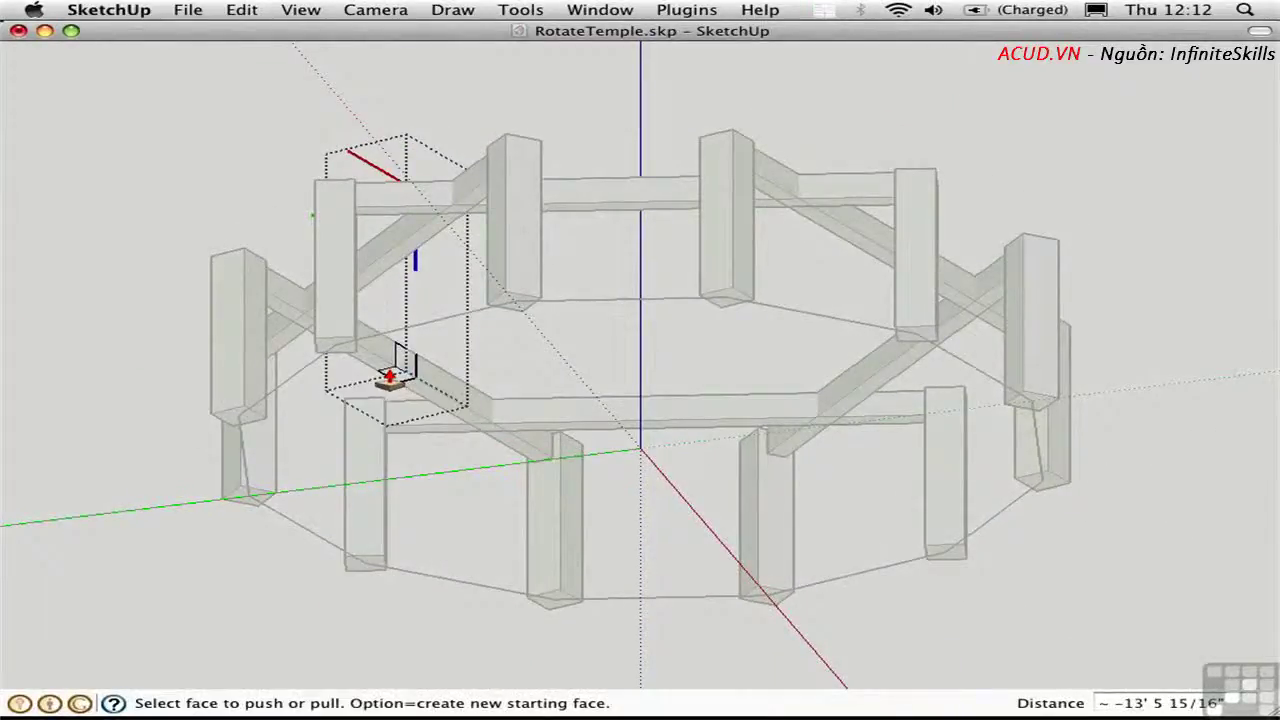
Pull a side face of the shortened block into a long horizontal beam across the ring, adjust its end and leave component editing.
middle_click_drag(380, 96, 413, 443)
left_click_drag(400, 251, 866, 391)
middle_click_drag(523, 326, 535, 392)
left_click_drag(371, 391, 401, 380)
key("space")
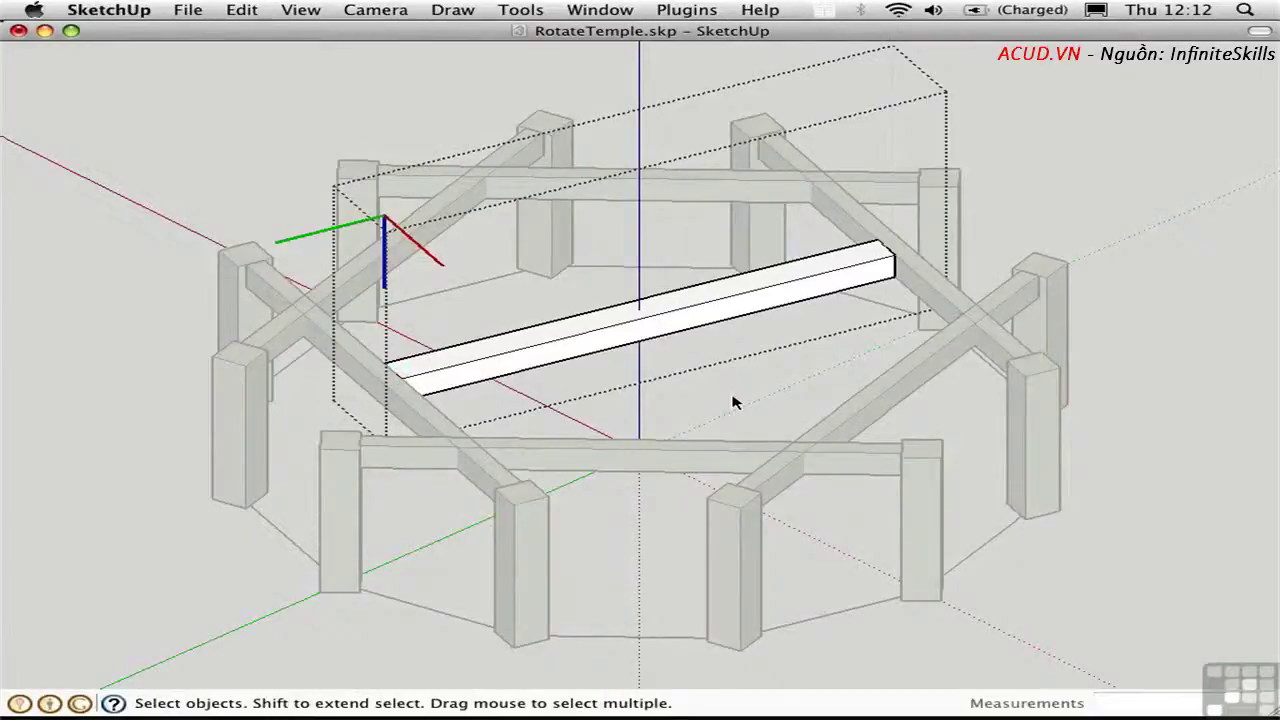
left_click(958, 350)
Delete the unique beam that crosses the middle of the ring.
key("o")
middle_click_drag(790, 321, 200, 311)
middle_click_drag(643, 320, 589, 314)
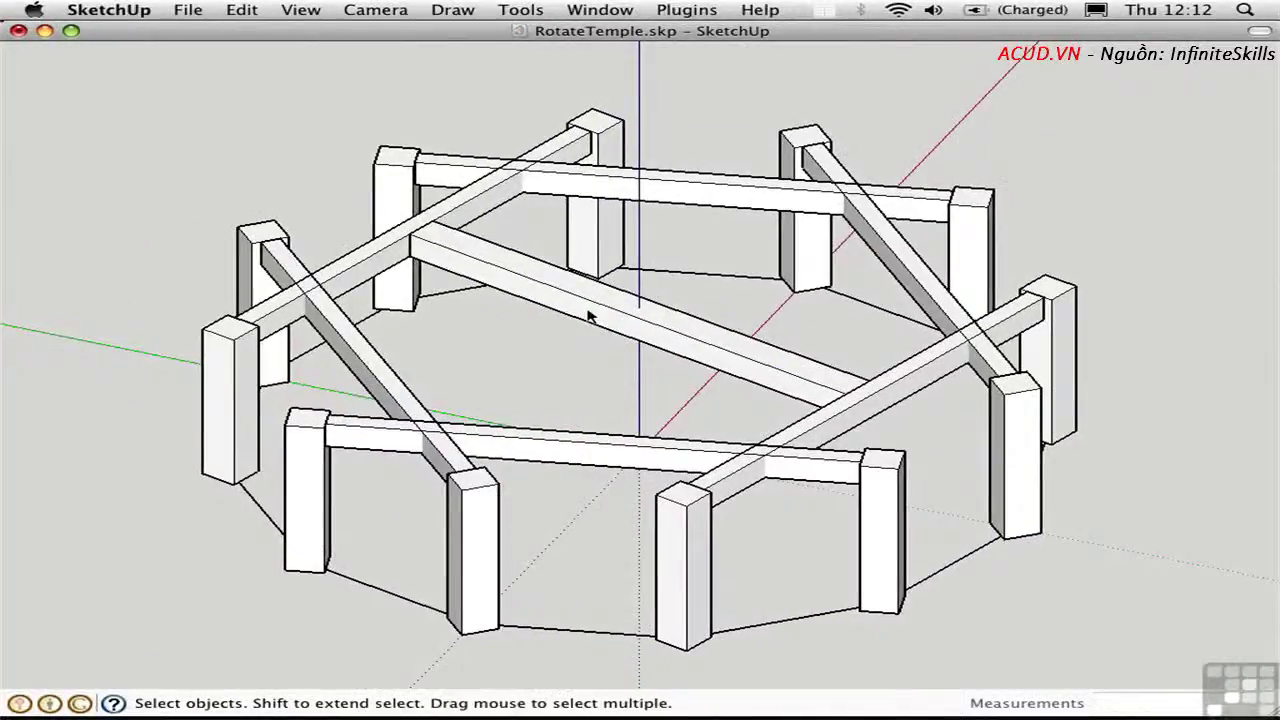
left_click(589, 314)
key("Delete")
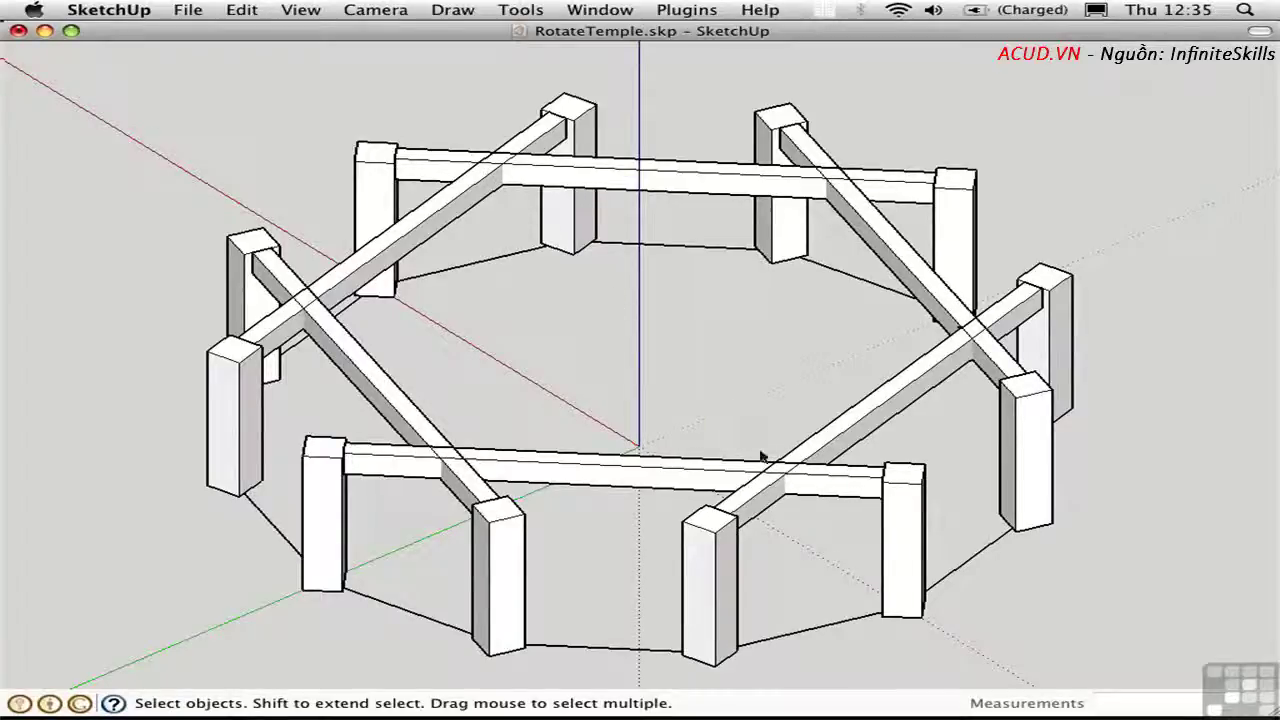
Draw a line across the ring between the inner intersection points of two opposite beam crossings.
key("l")
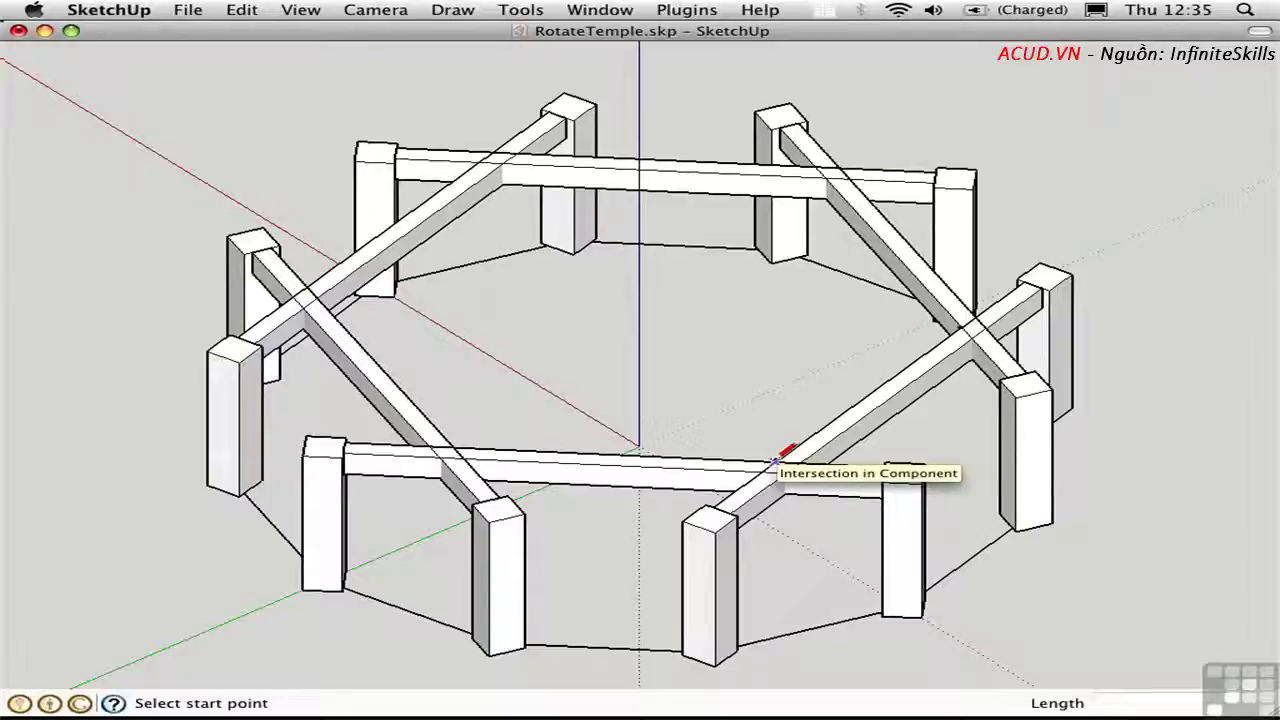
left_click(775, 462)
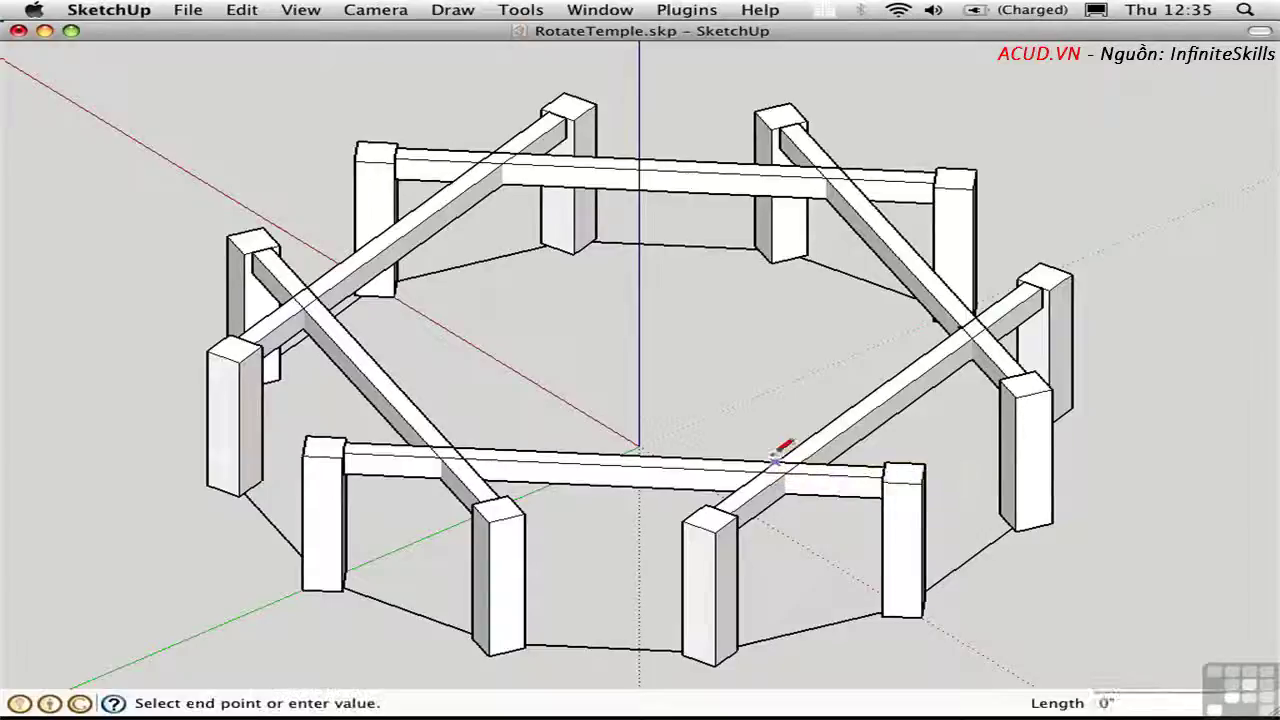
left_click(510, 156)
key("space")
Draw a circle with a radius of 3 centred on the end of the cross line at the near beam crossing.
key("super+shift+w")
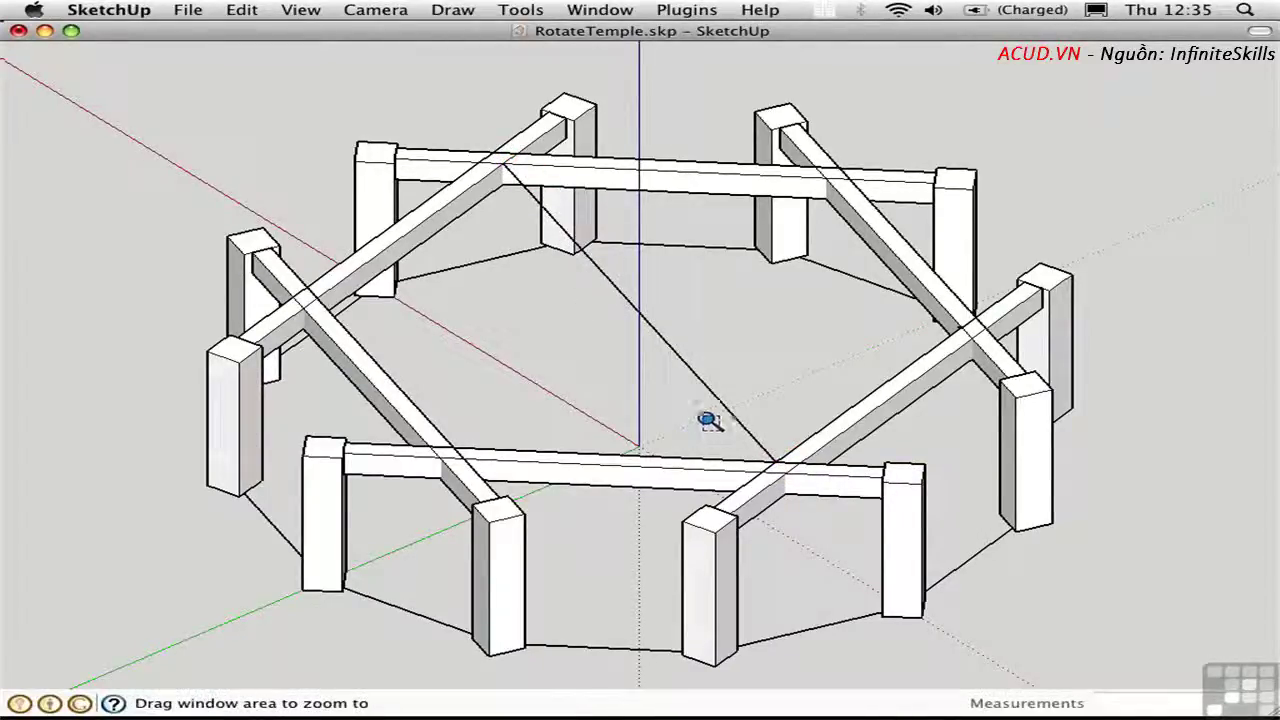
left_click_drag(690, 405, 828, 505)
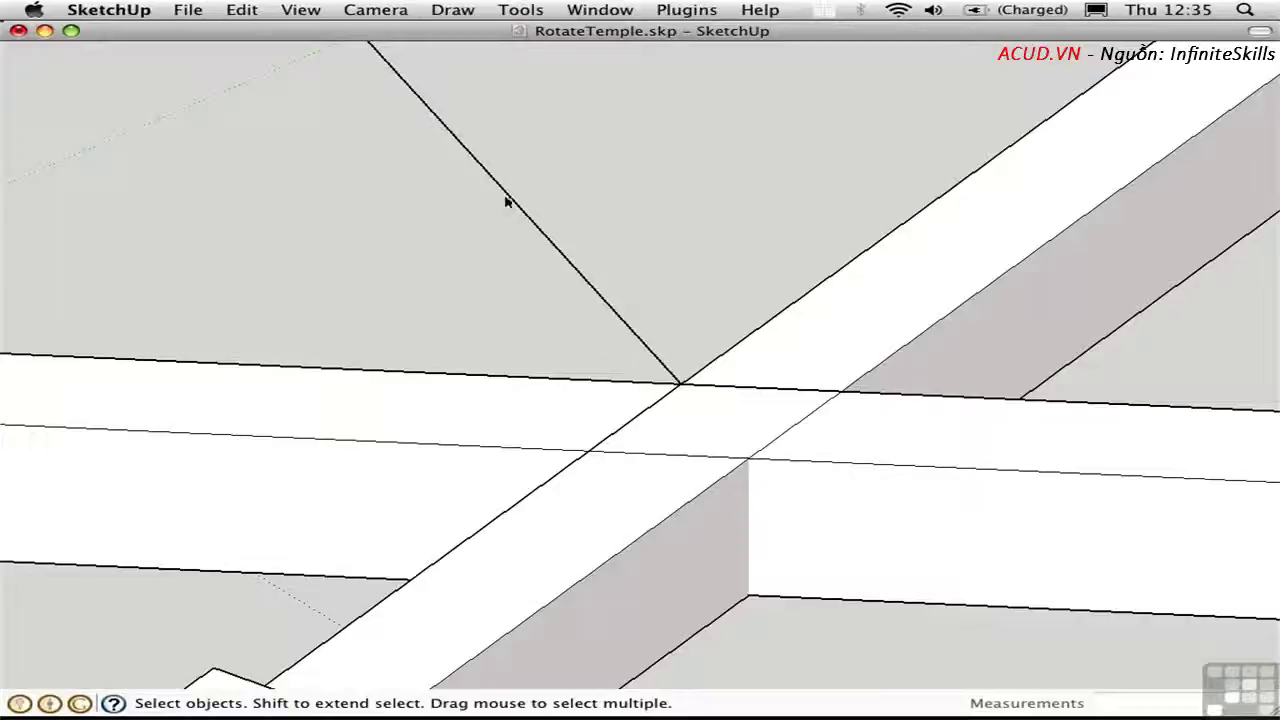
key("c")
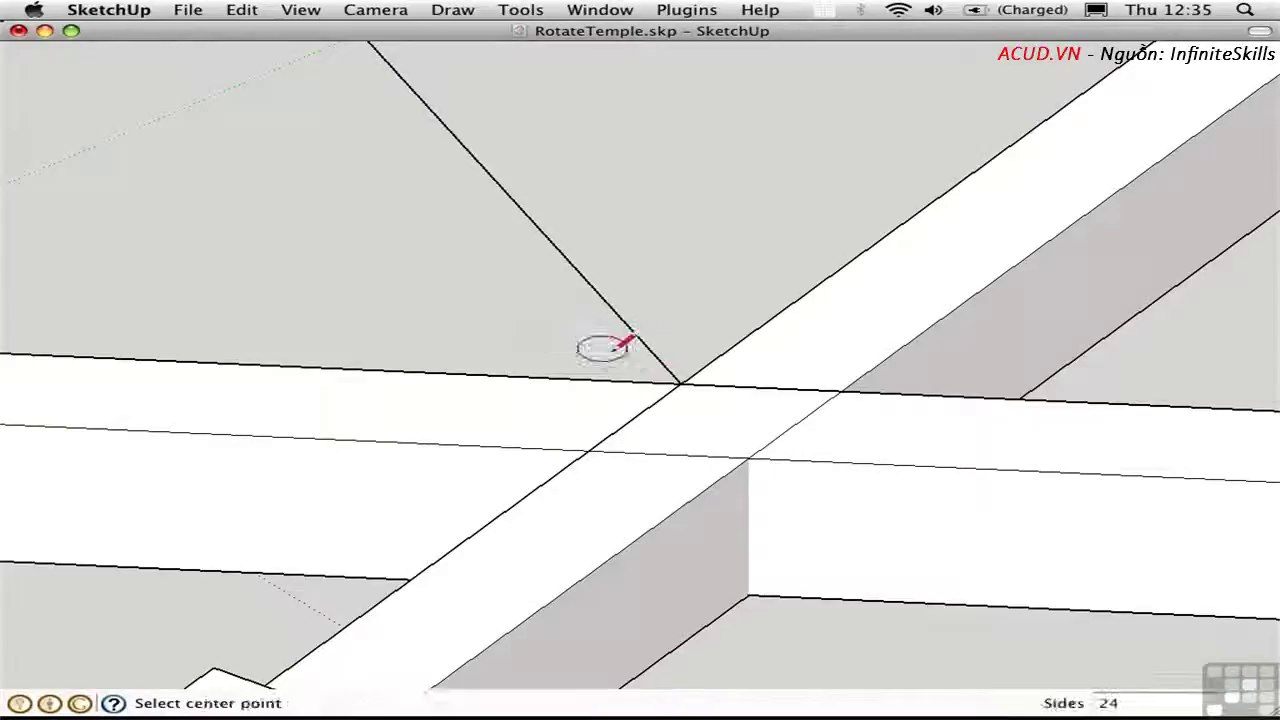
left_click(681, 382)
left_click(746, 398)
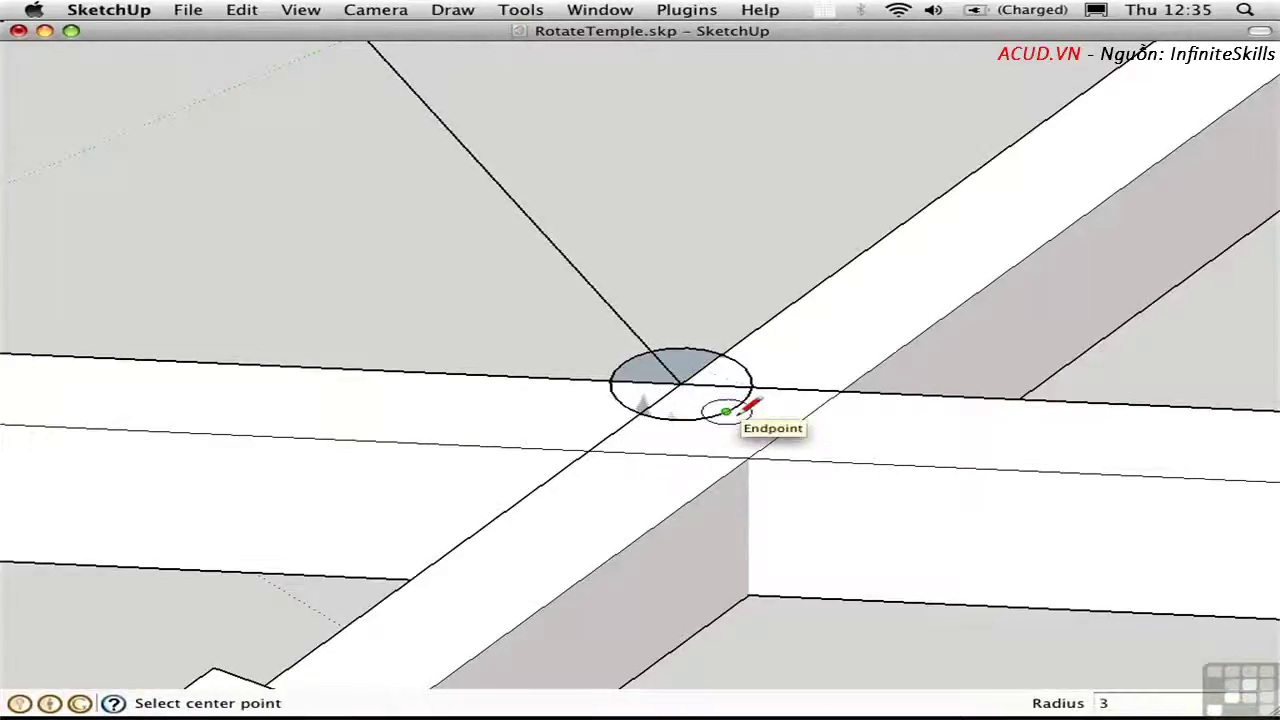
type("3")
key("Return")
Group the circle with its face and rotate it 90 degrees about the line's end so it stands upright.
key("space")
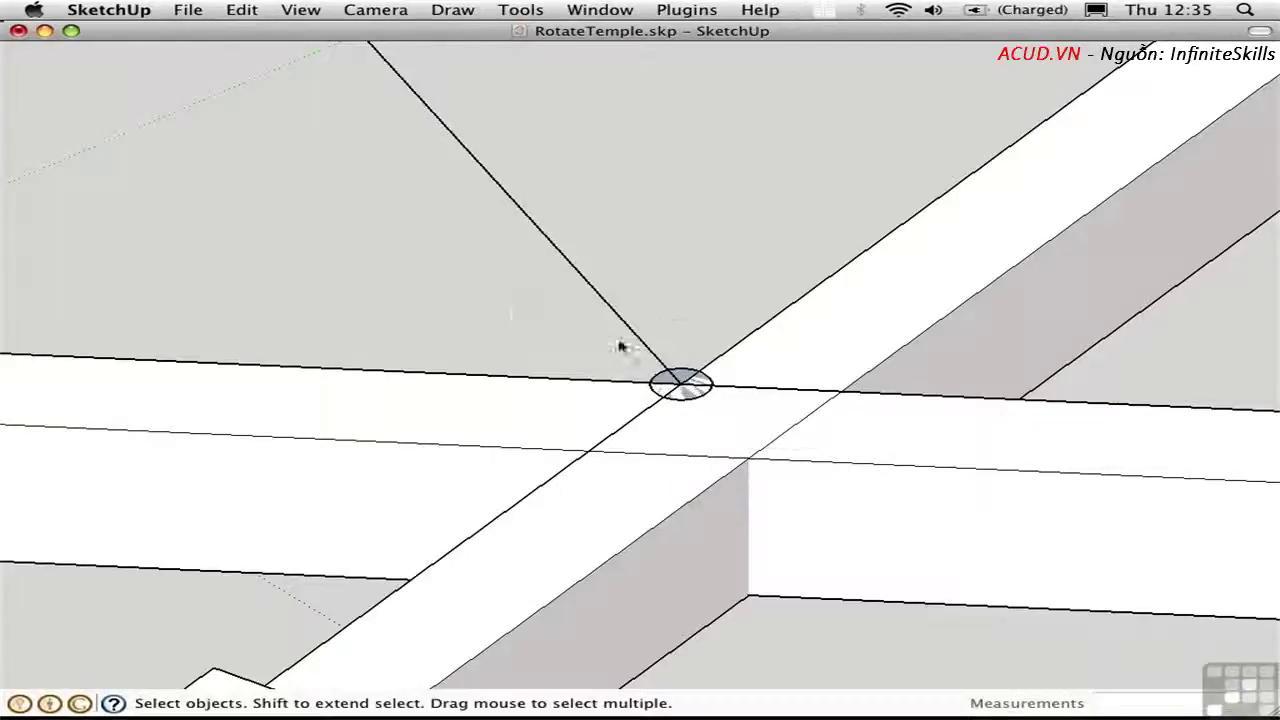
double_click(661, 383)
key("g")
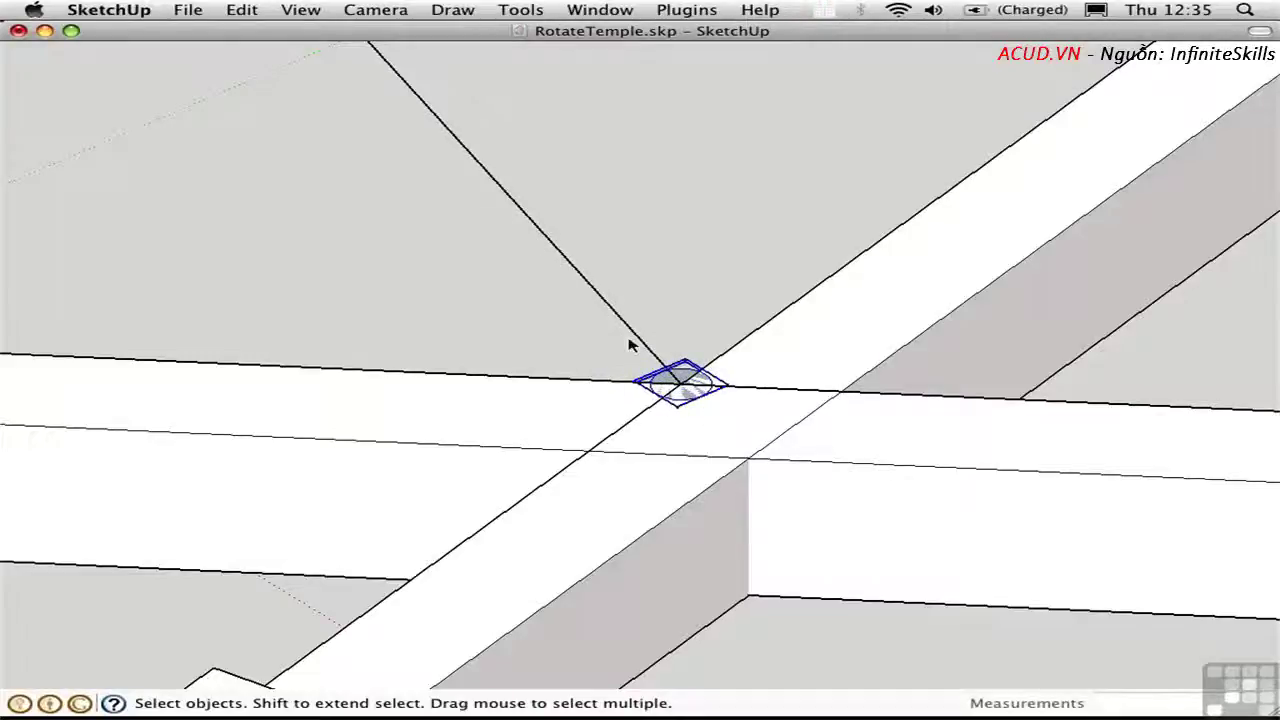
key("q")
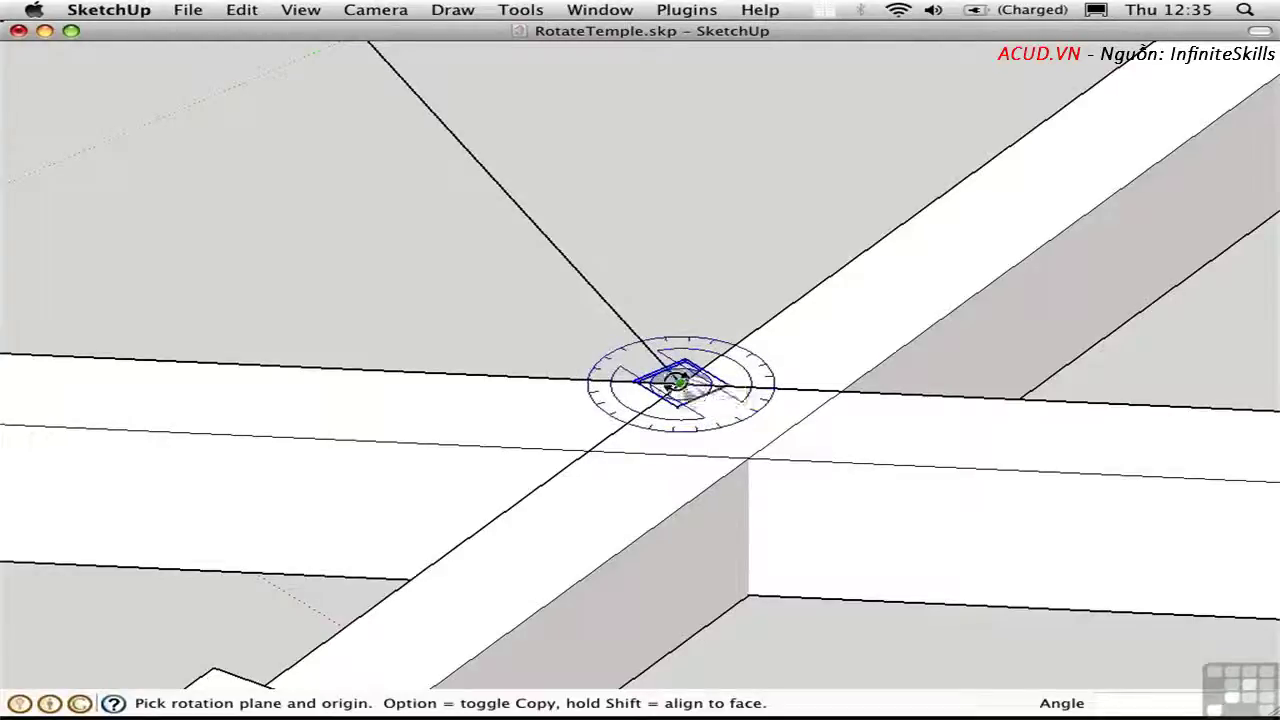
left_click_drag(679, 383, 566, 259)
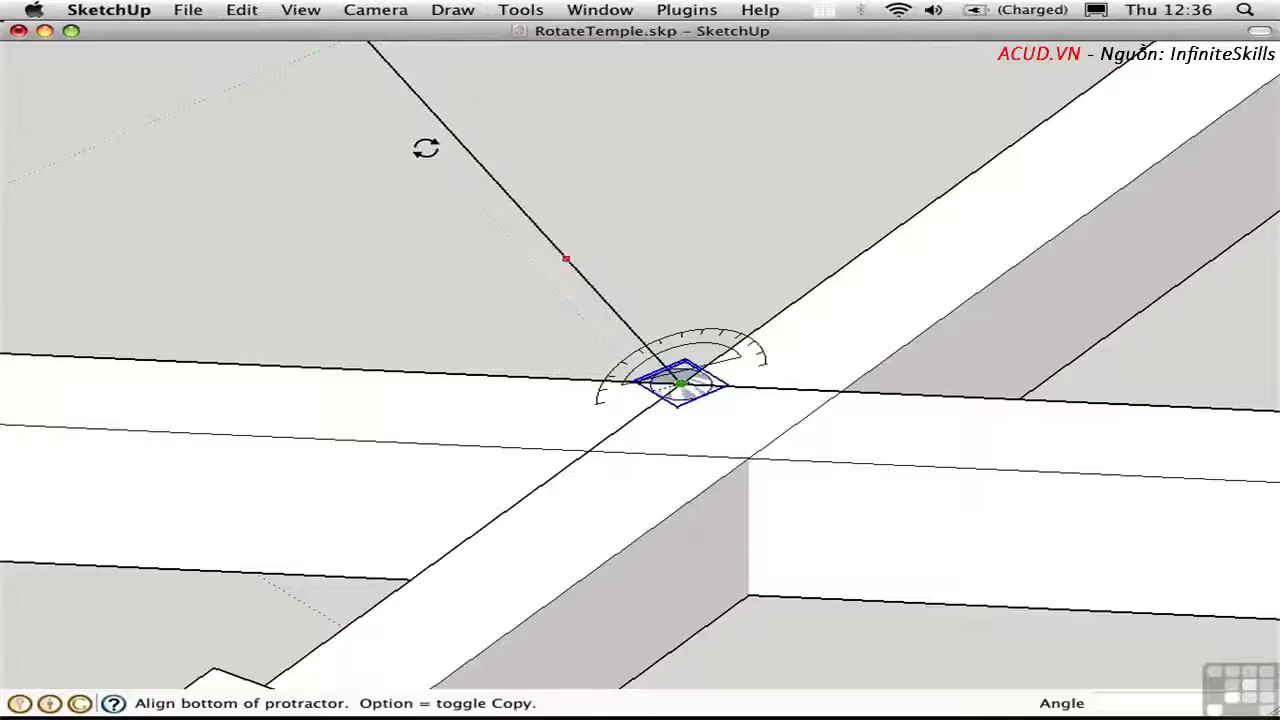
left_click(793, 357)
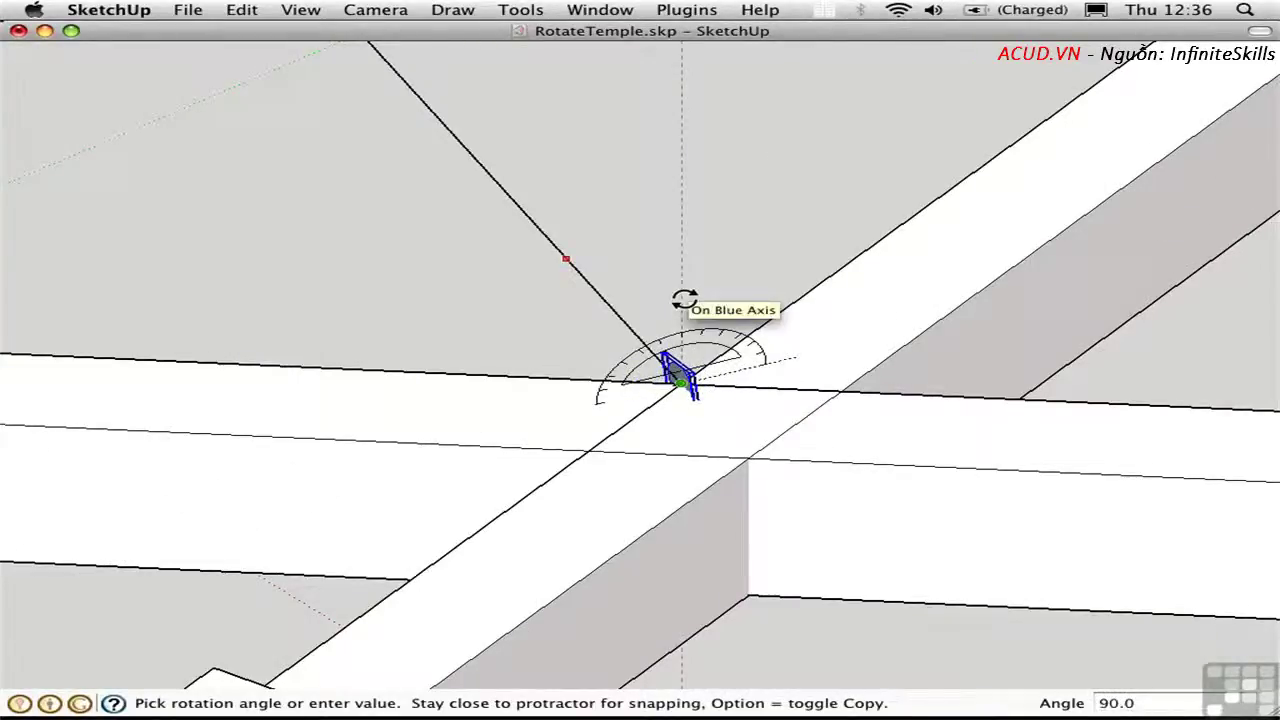
left_click(684, 300)
Rotate the upright circle 90 degrees about the vertical axis so it faces square to the cross line.
middle_click_drag(429, 294, 580, 350)
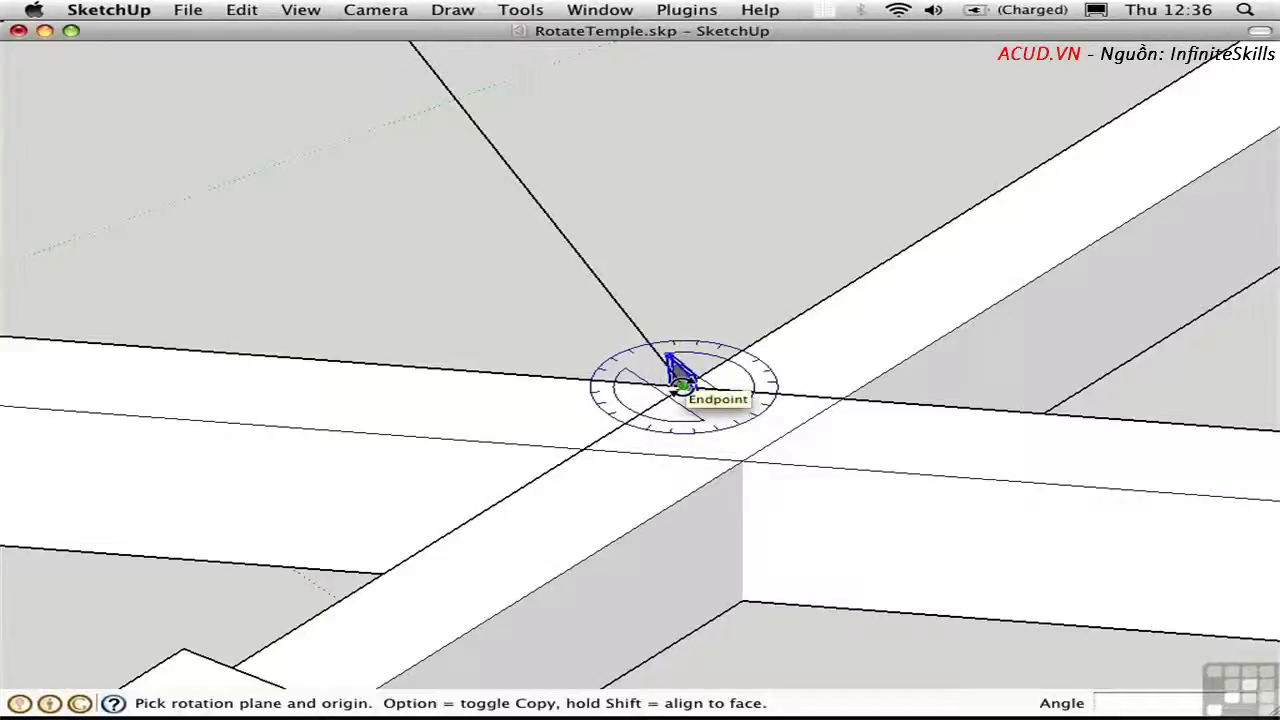
left_click(682, 385)
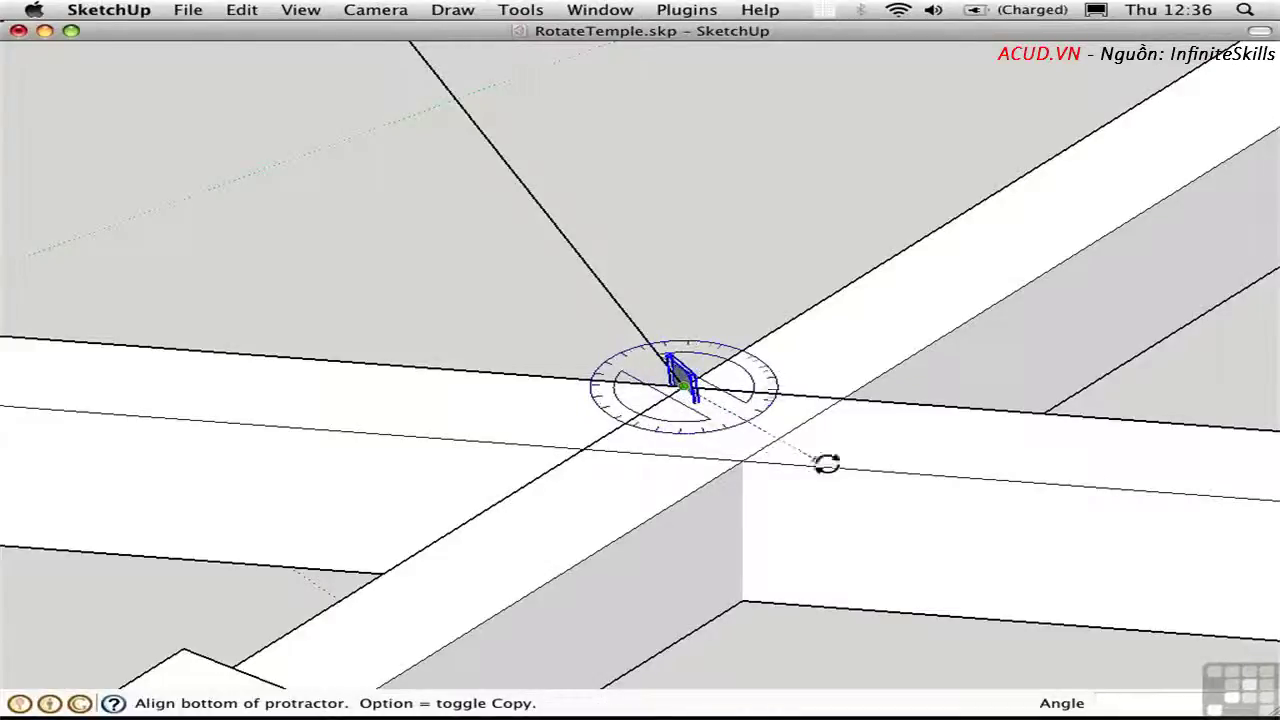
left_click(741, 459)
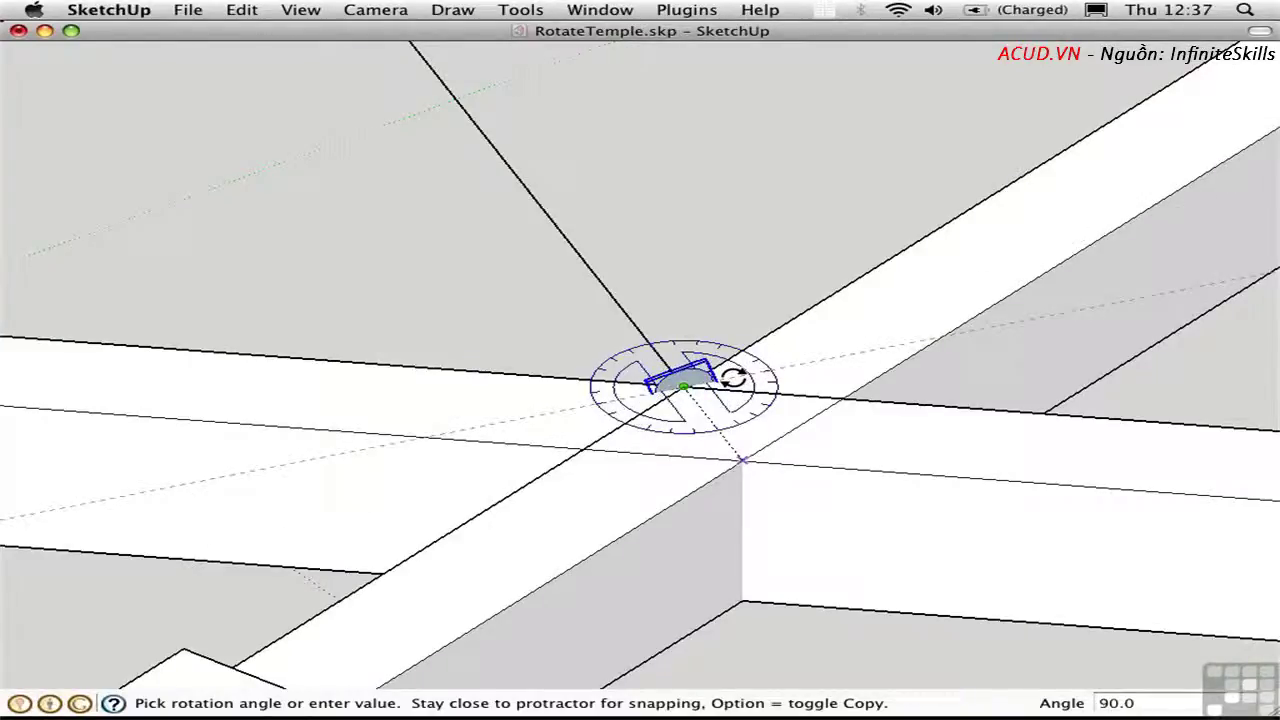
left_click(742, 460)
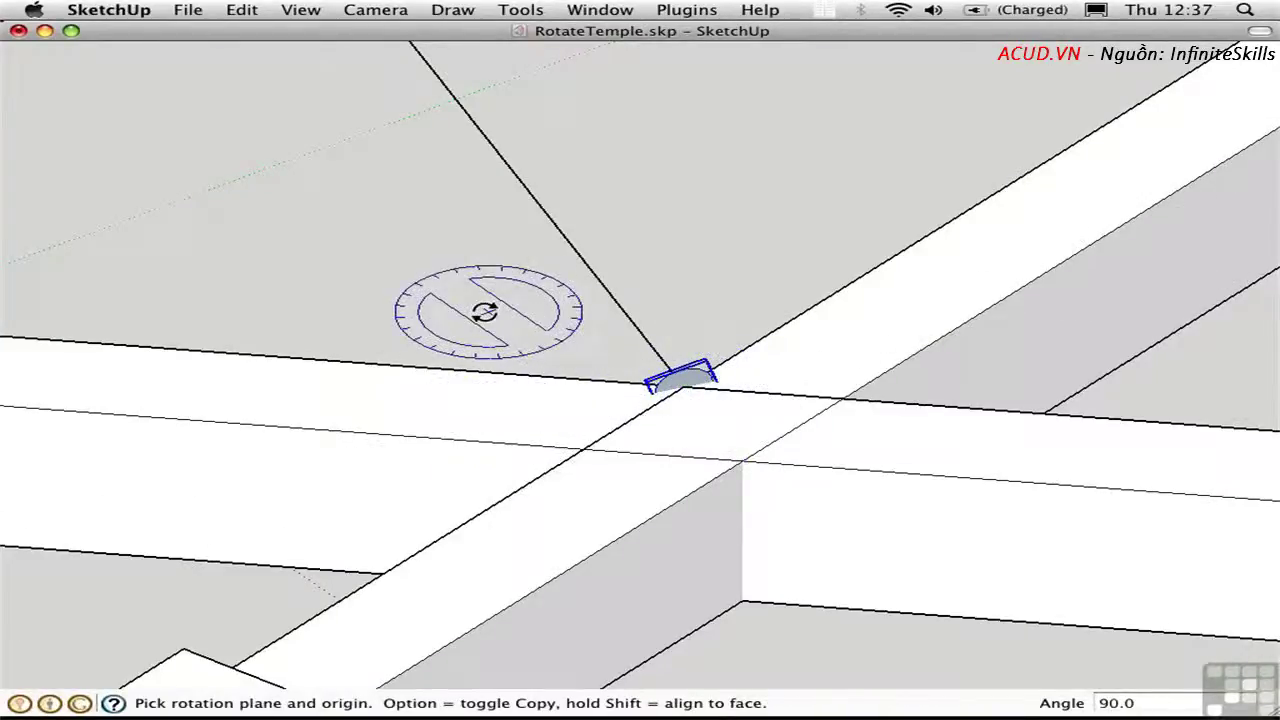
Explode the circle group and extrude the circle along the cross line with Follow Me to form a round pole.
key("space")
middle_click_drag(620, 400, 695, 381)
right_click(688, 381)
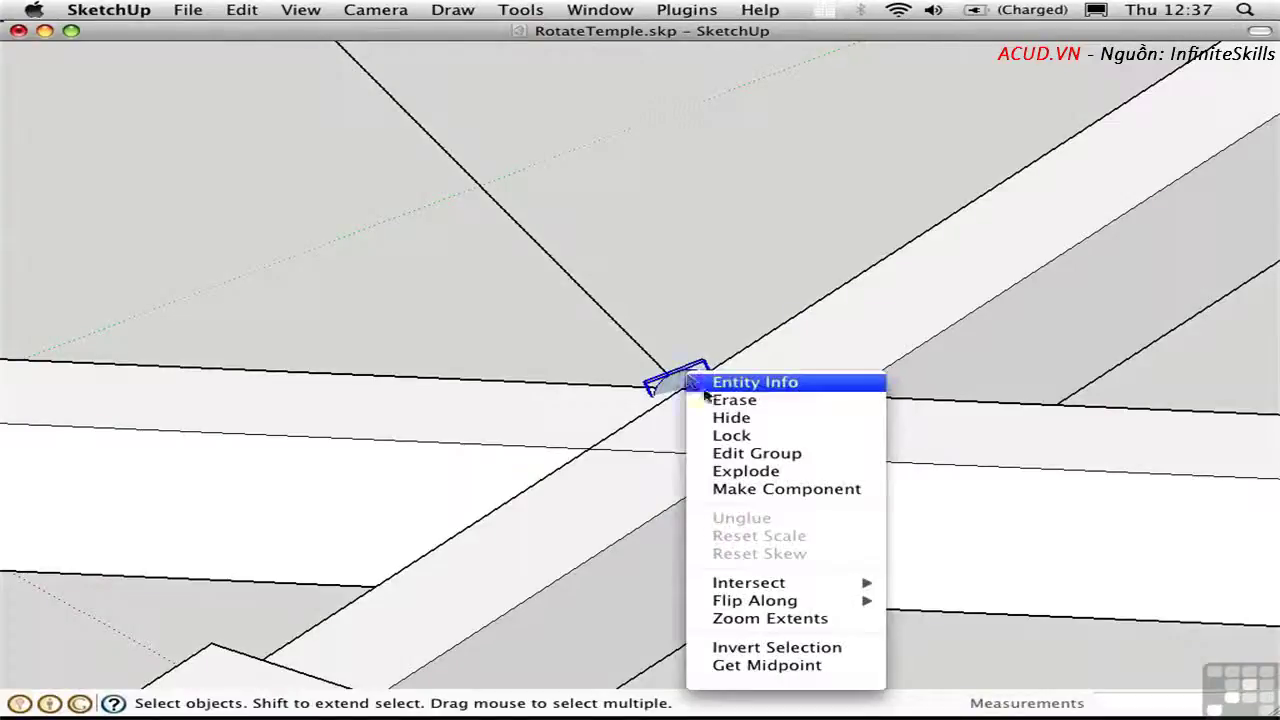
left_click(757, 551)
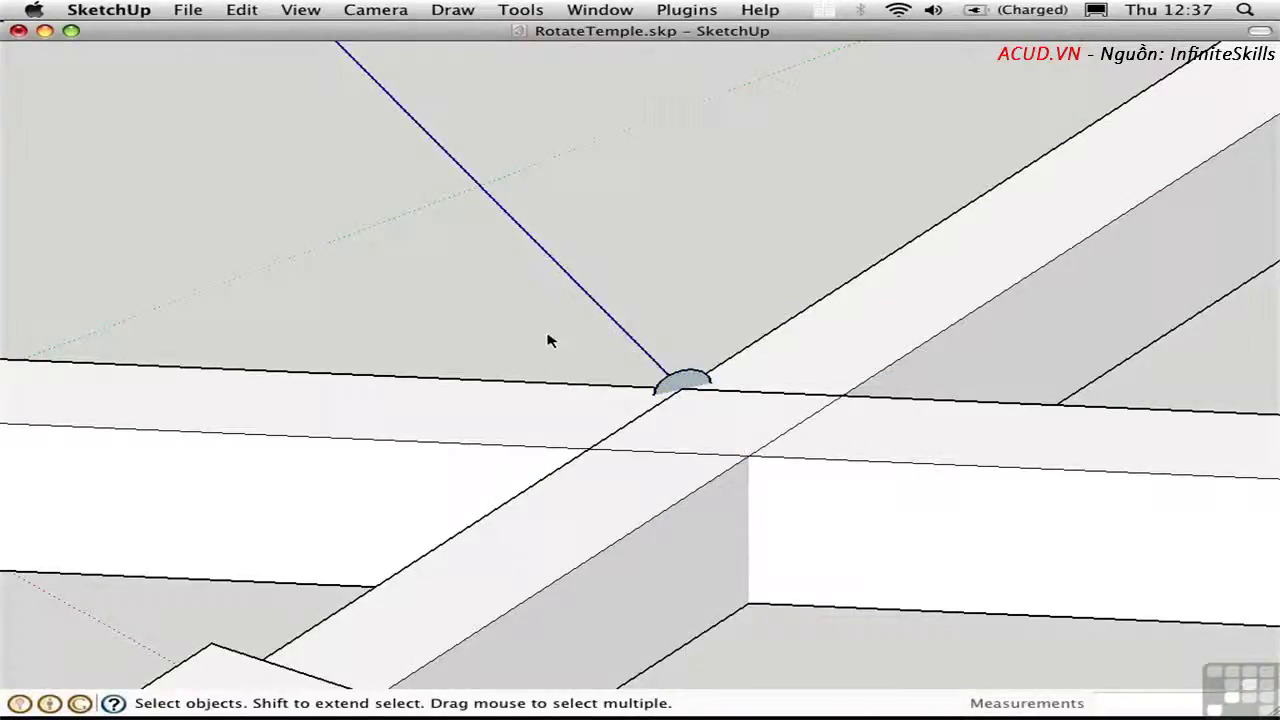
key("p")
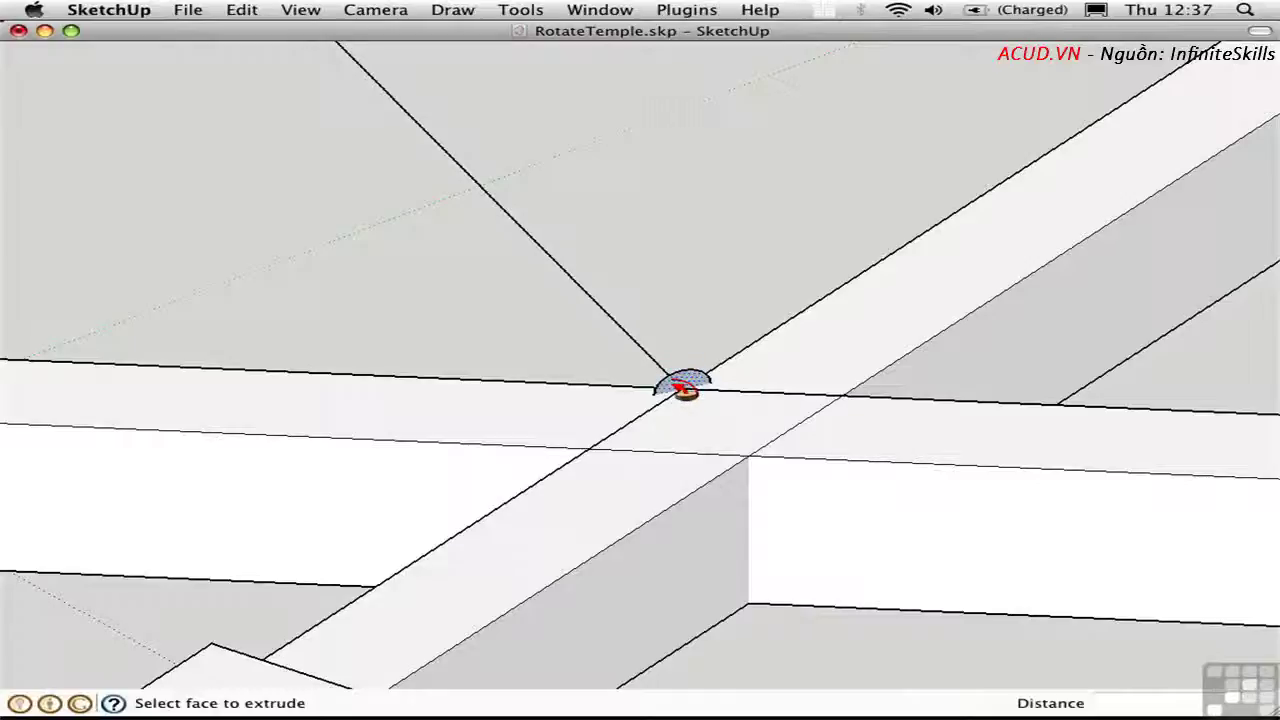
left_click(683, 388)
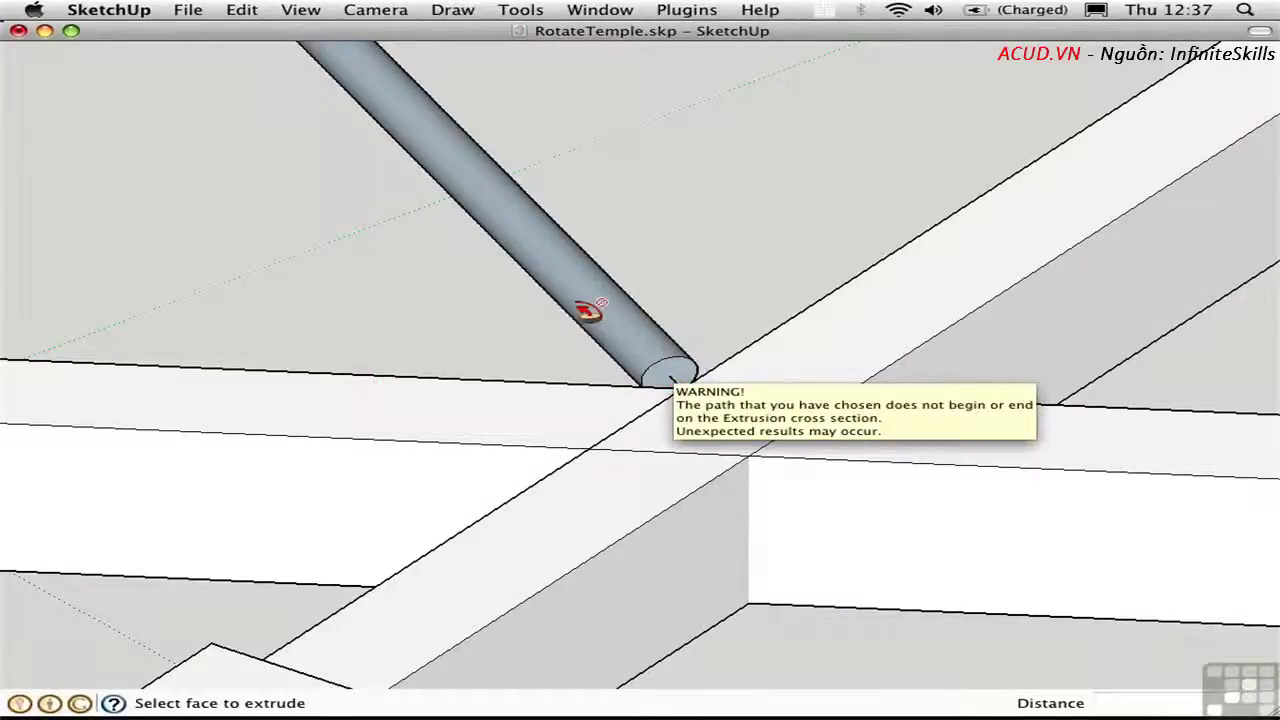
Reverse the faces of the round pole's surface so the front side points outward.
left_click(623, 324)
right_click(625, 322)
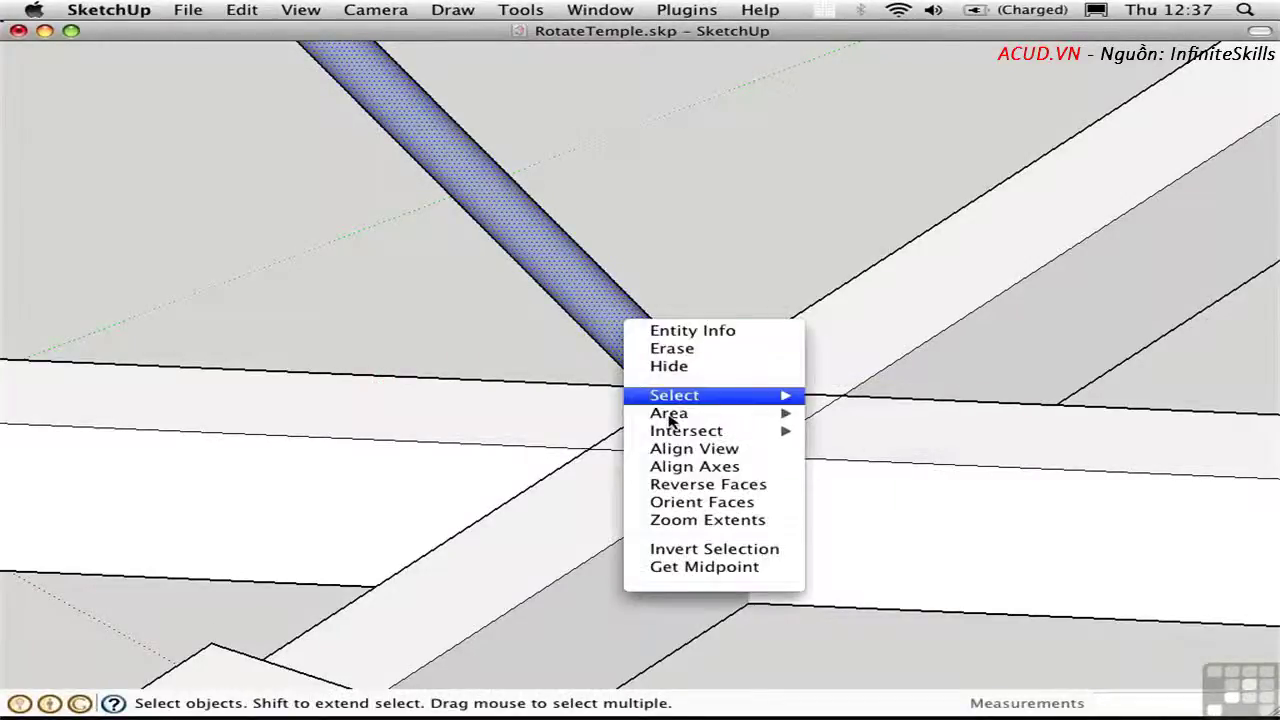
left_click(690, 485)
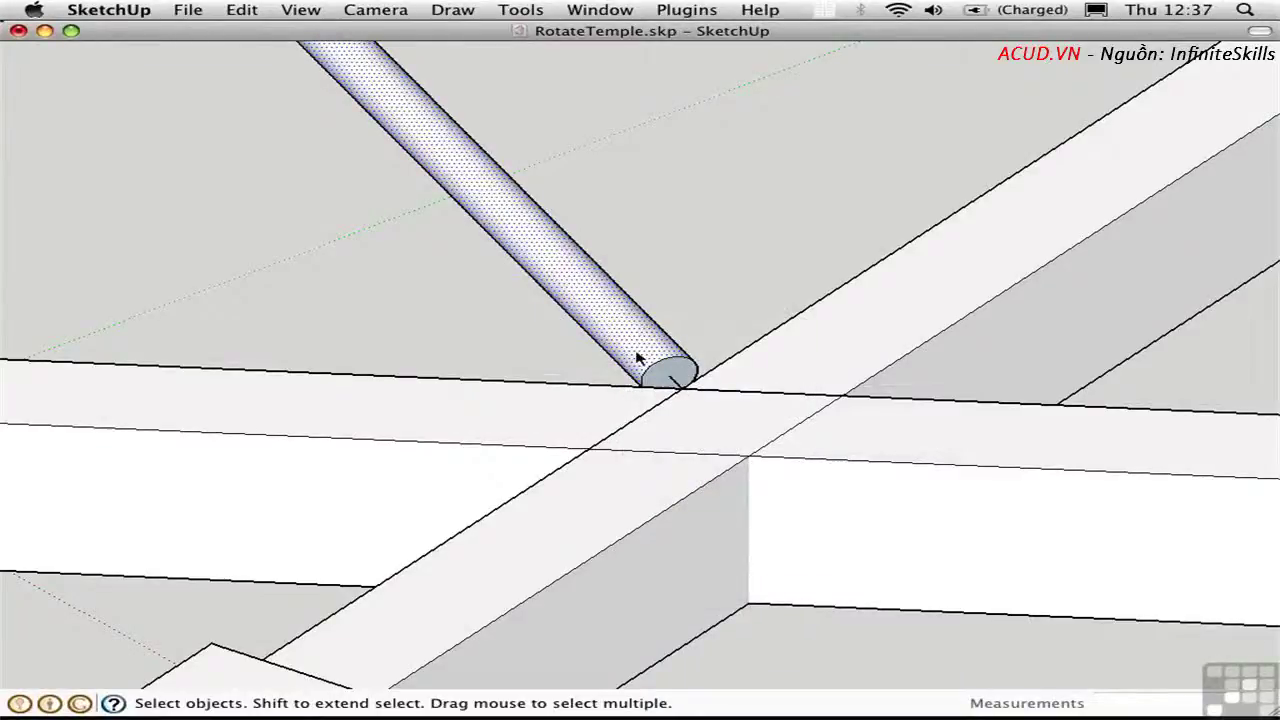
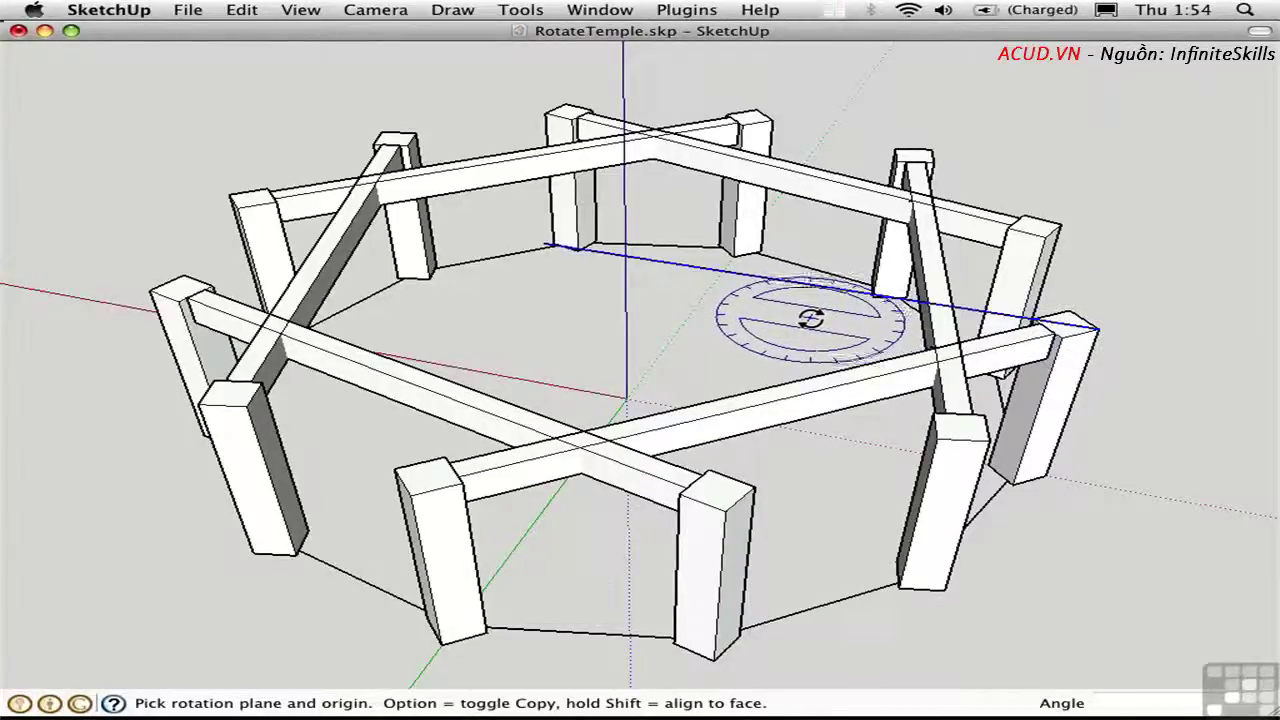
Rotate the selected line upward about its outer end on the post's top corner to a 4:12 slope.
middle_click_drag(805, 350, 767, 85)
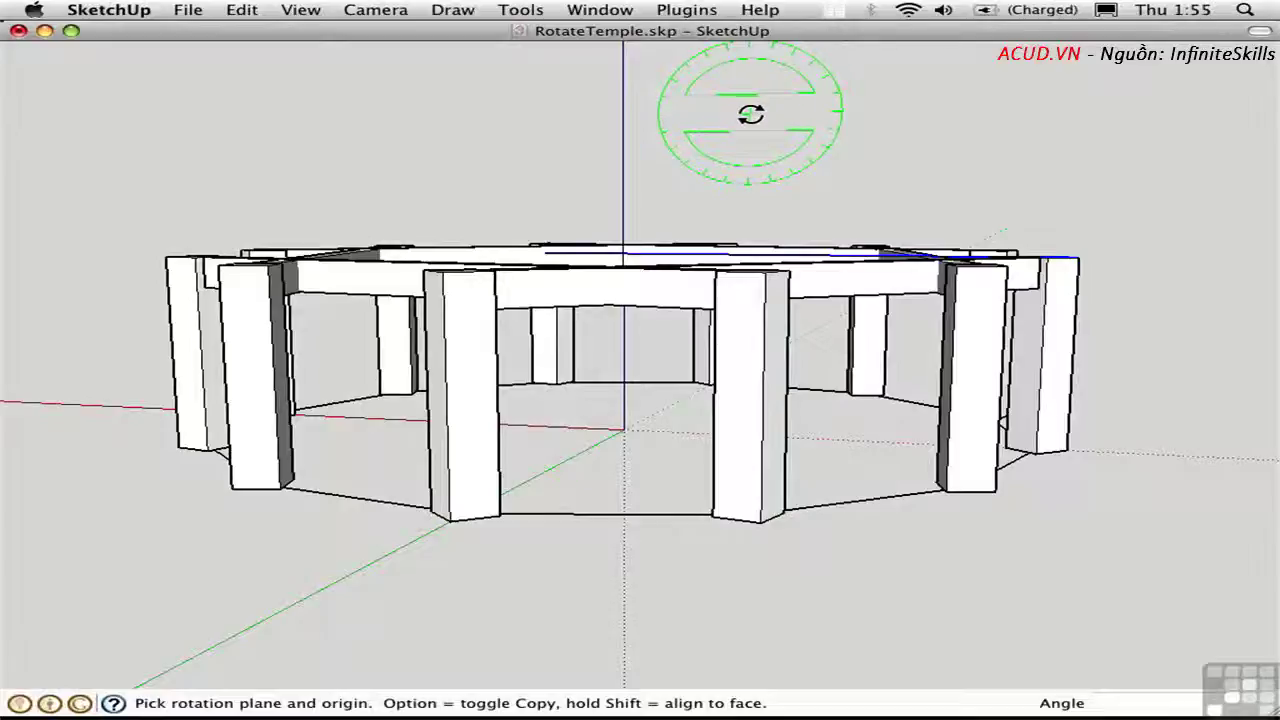
middle_click_drag(762, 128, 786, 198, "shift")
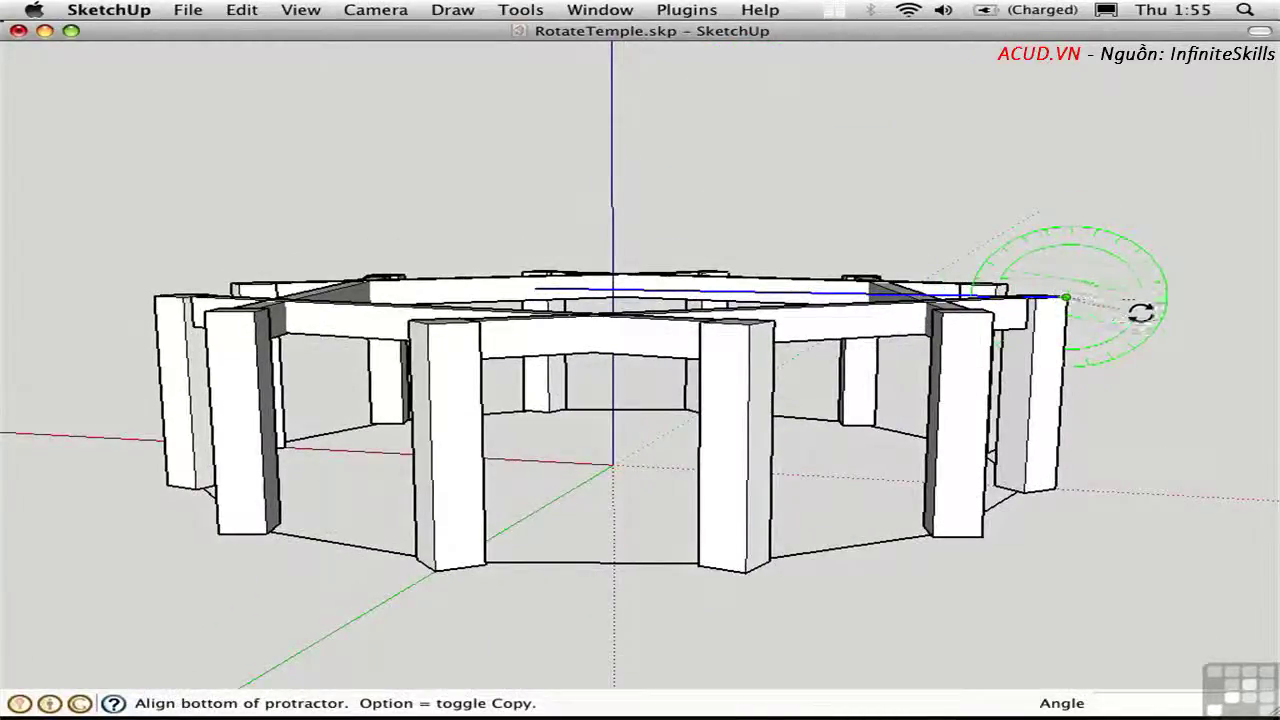
middle_click_drag(1146, 309, 1149, 431)
left_click(1170, 424)
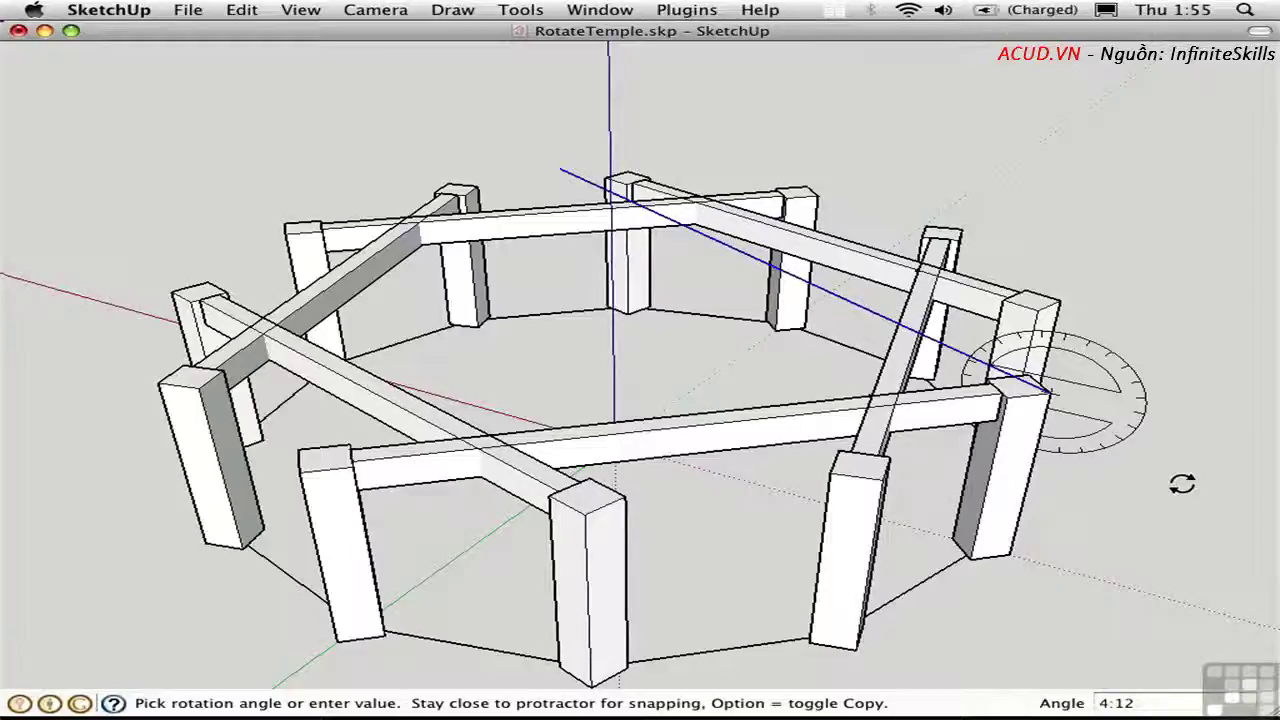
key("Escape")
Draw a line inward along the red direction from the sloped line's outer end and a vertical line from the origin up to the slope.
middle_click_drag(757, 286, 842, 390)
key("l")
left_click(1066, 395)
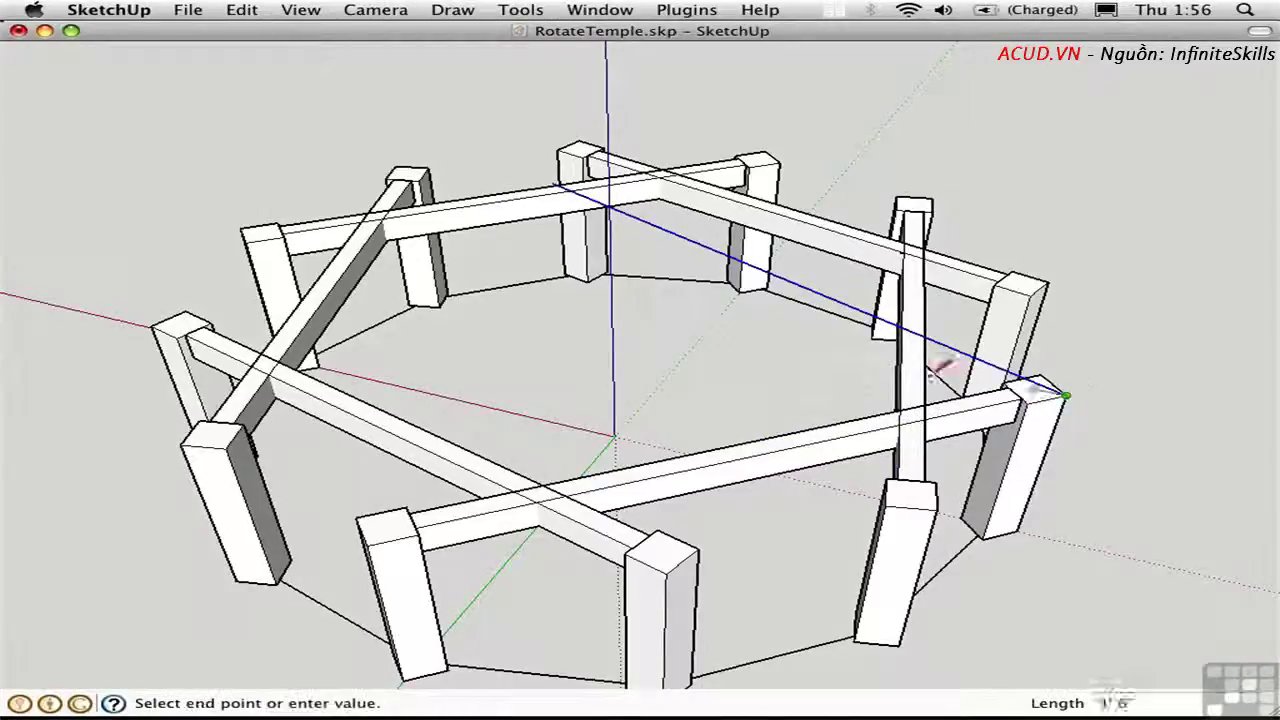
left_click(578, 296)
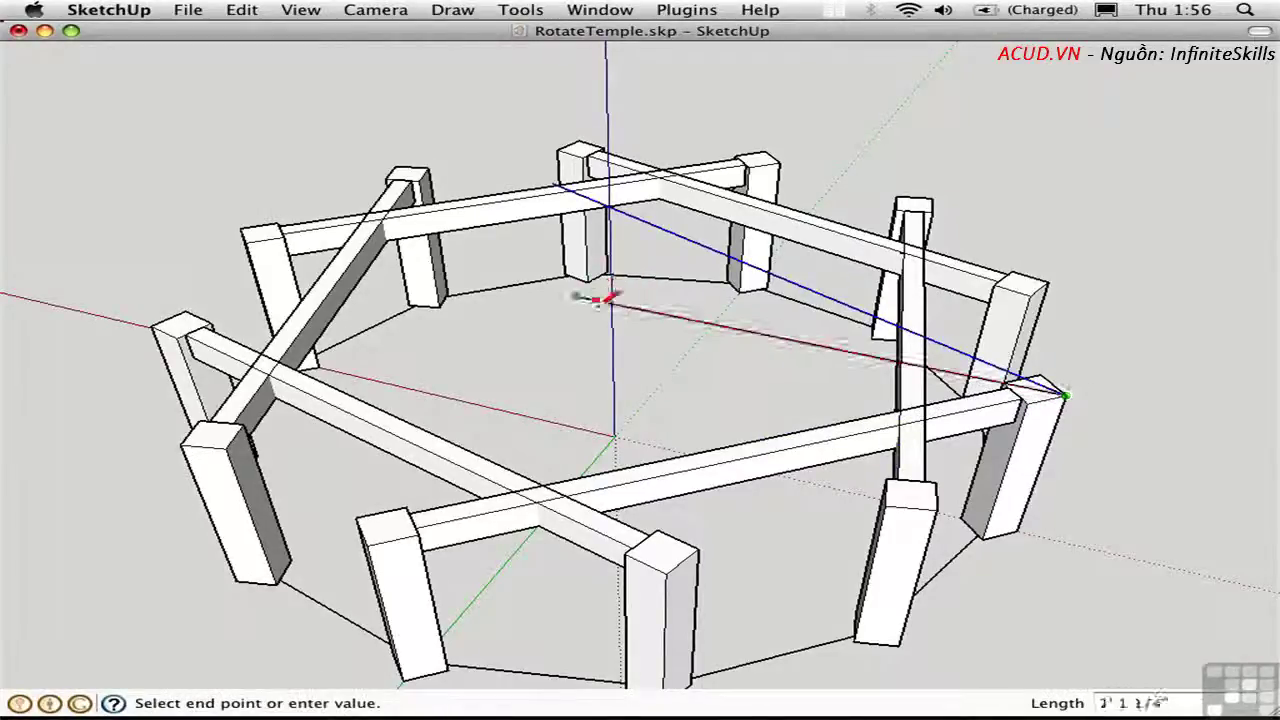
key("Escape")
left_click(614, 433)
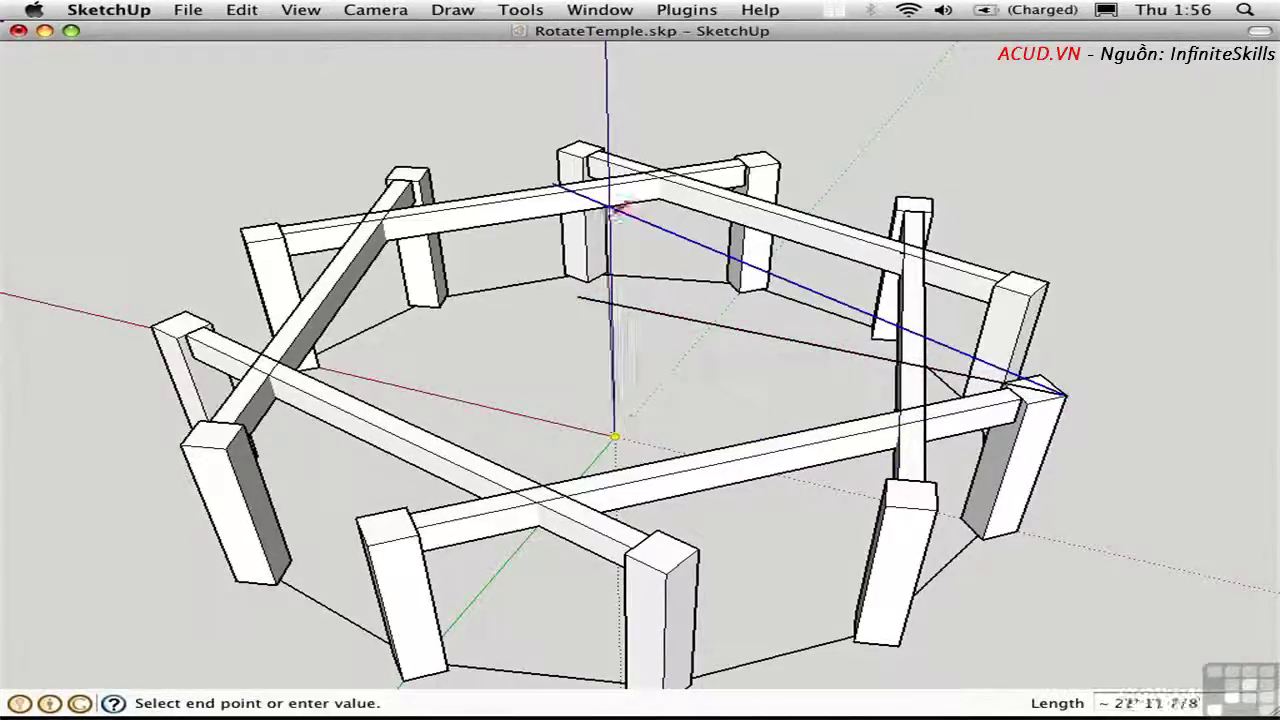
mouse_move(611, 200)
middle_mouse_down()
mouse_move(663, 246)
mouse_move(620, 210)
middle_mouse_up()
left_click(610, 213)
Explode the base polygon group beneath the posts and start Follow Me for the triangular face using its edges as path.
key("space")
left_click(868, 640)
right_click(868, 640)
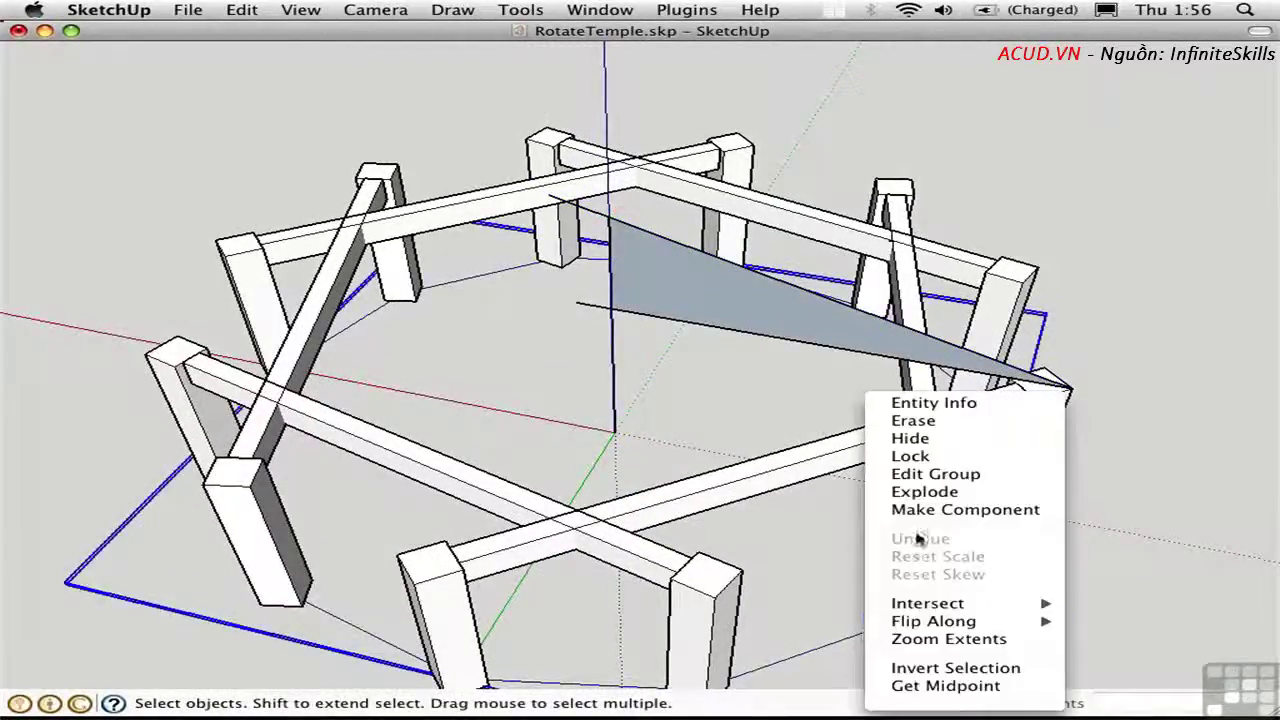
left_click(860, 489)
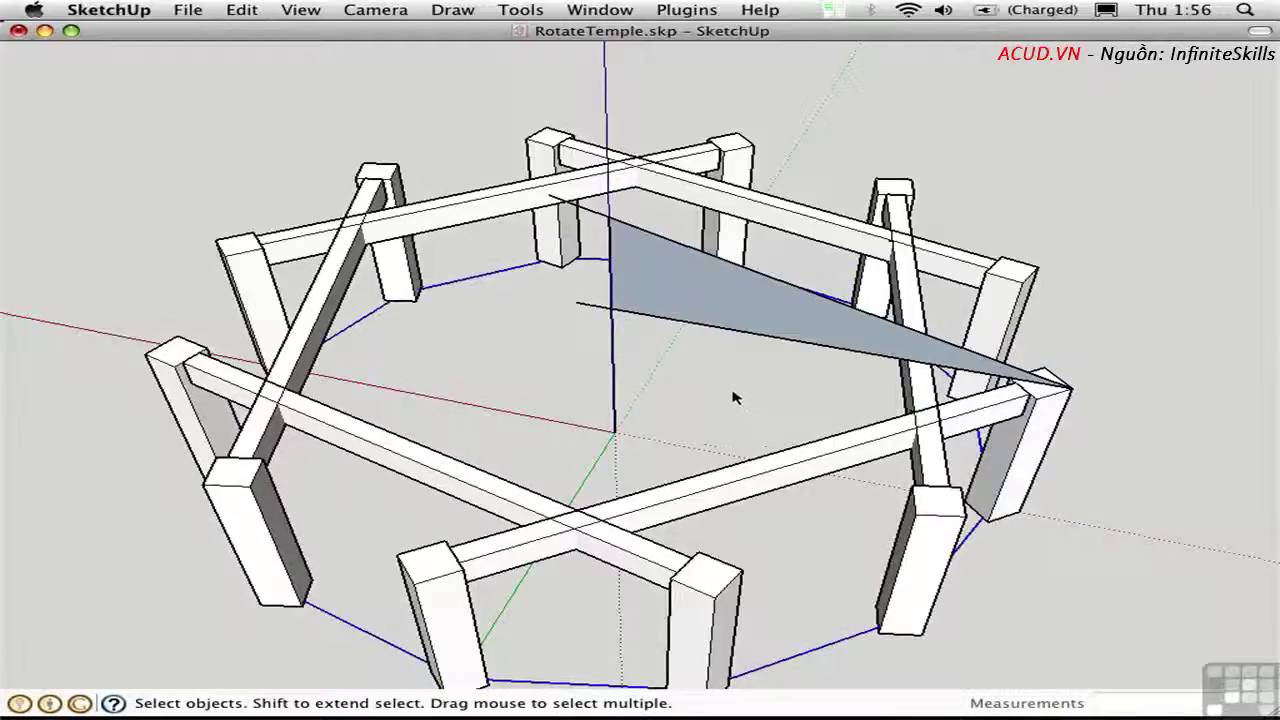
key("p")
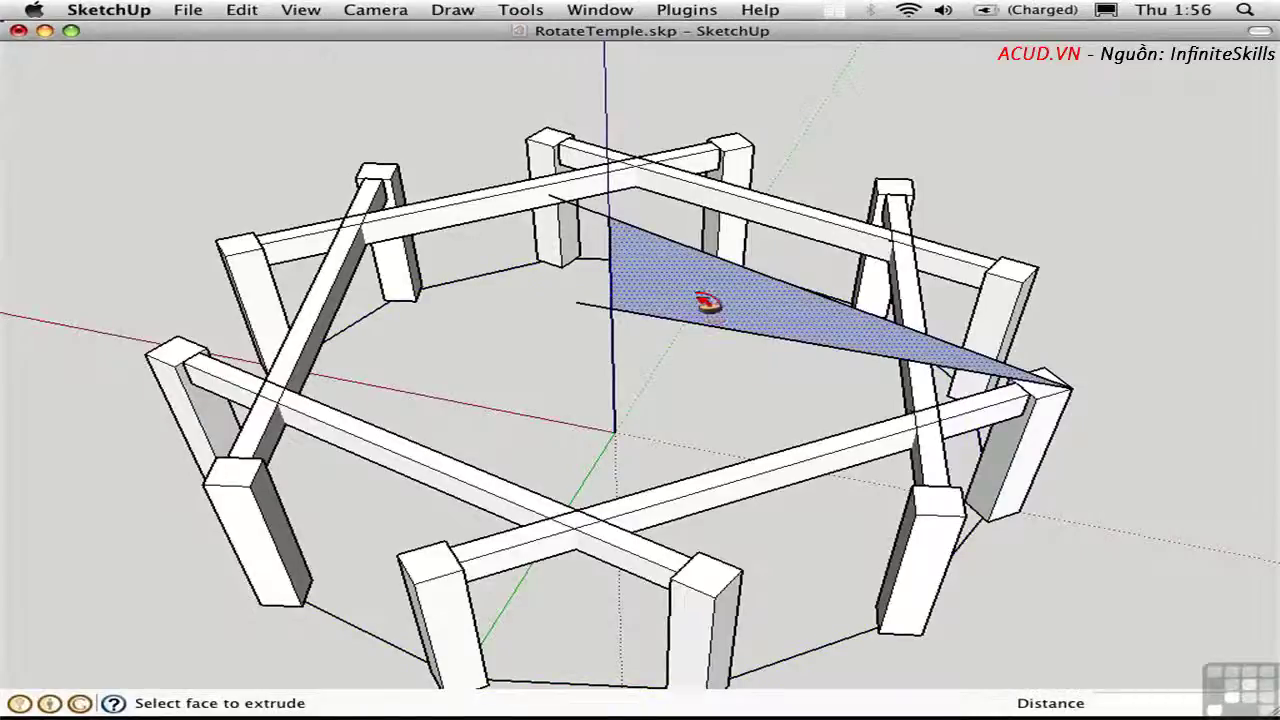